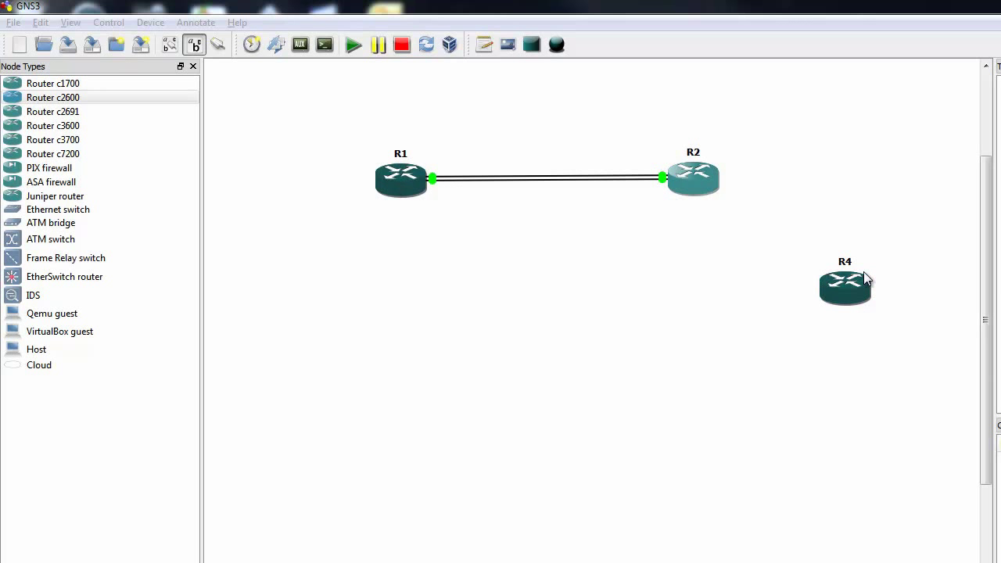
Nudge router R4 slightly up and to the right on the canvas
mouse_move(866, 285)
left_mouse_down()
mouse_move(903, 203)
mouse_move(865, 277)
left_mouse_up()
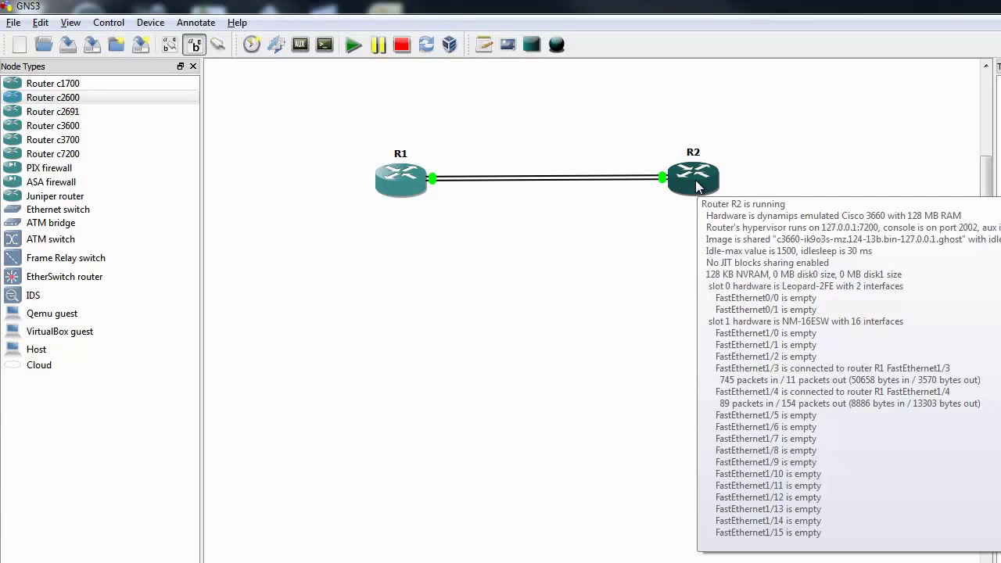
mouse_move(402, 187)
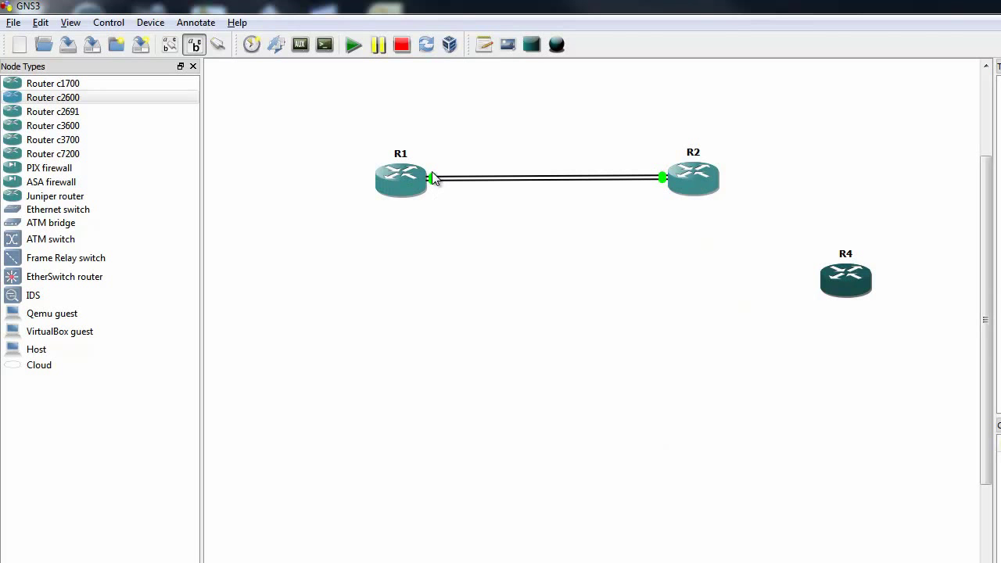
Show interface labels and place f1/3 above and f1/4 below the link at R1 and R2
left_click(172, 45)
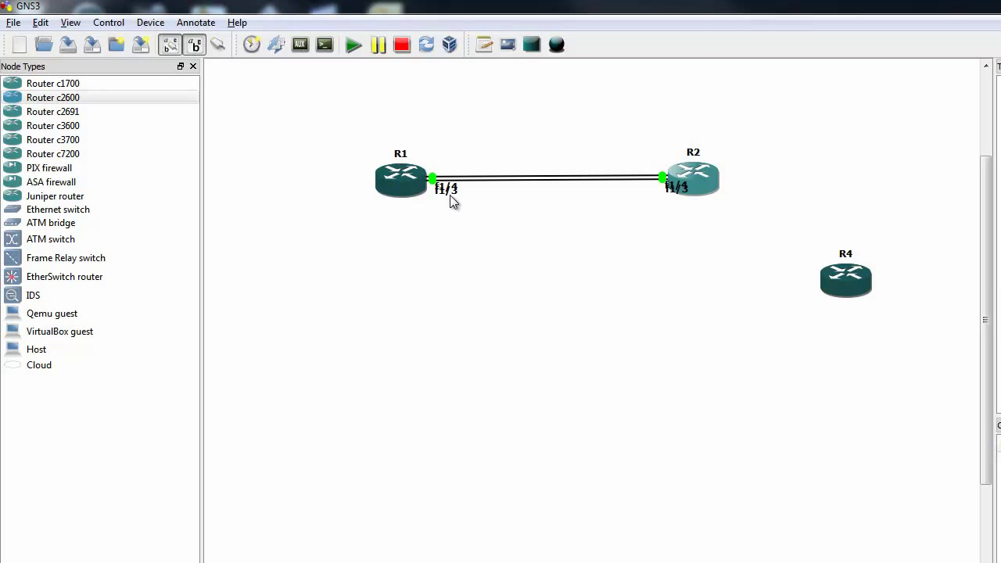
left_click_drag(452, 202, 445, 170)
left_click_drag(451, 212, 452, 200)
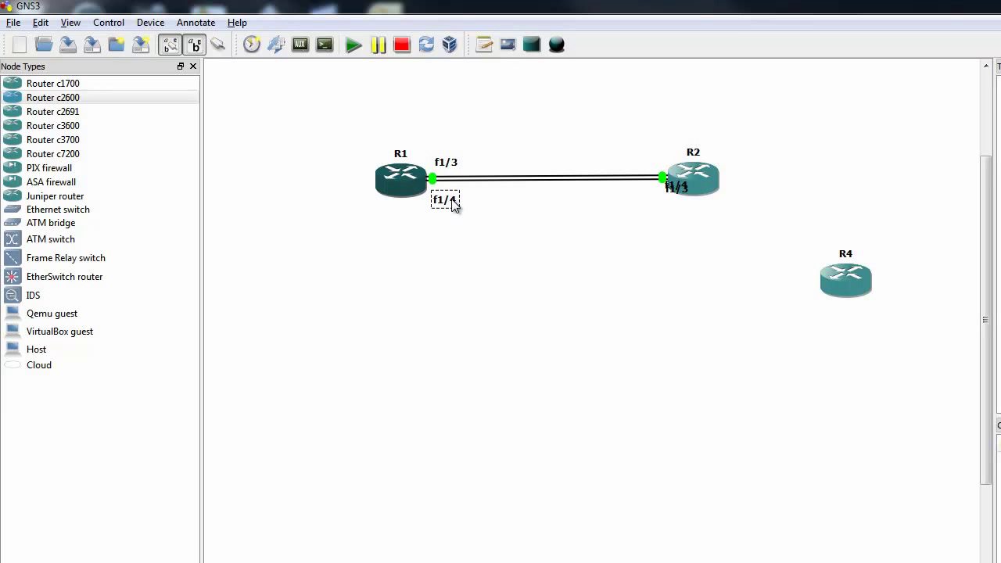
left_click_drag(678, 191, 662, 159)
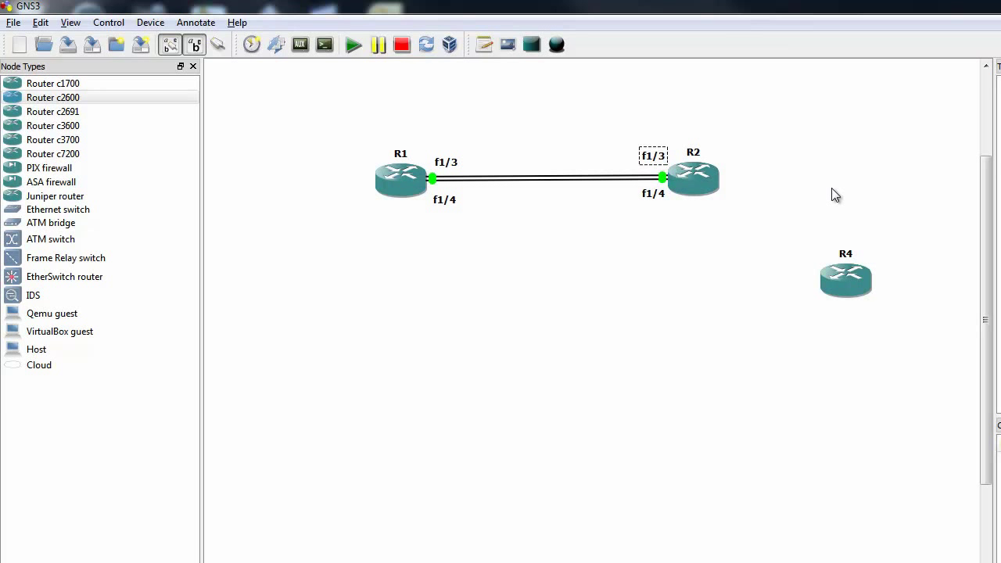
Move router R4 down and to the left so it sits below R2
left_click(852, 299)
left_click_drag(852, 292, 846, 257)
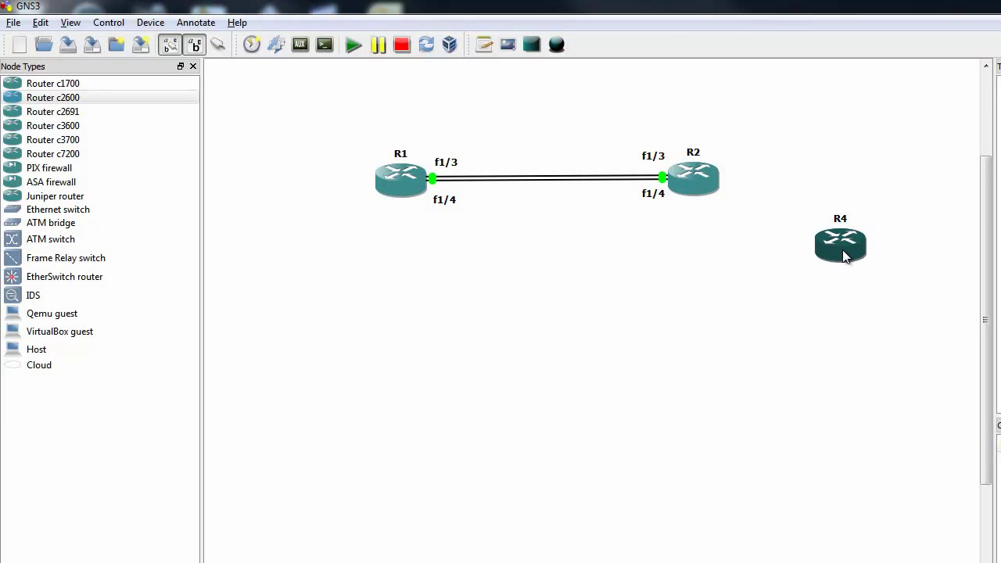
left_click_drag(842, 247, 717, 325)
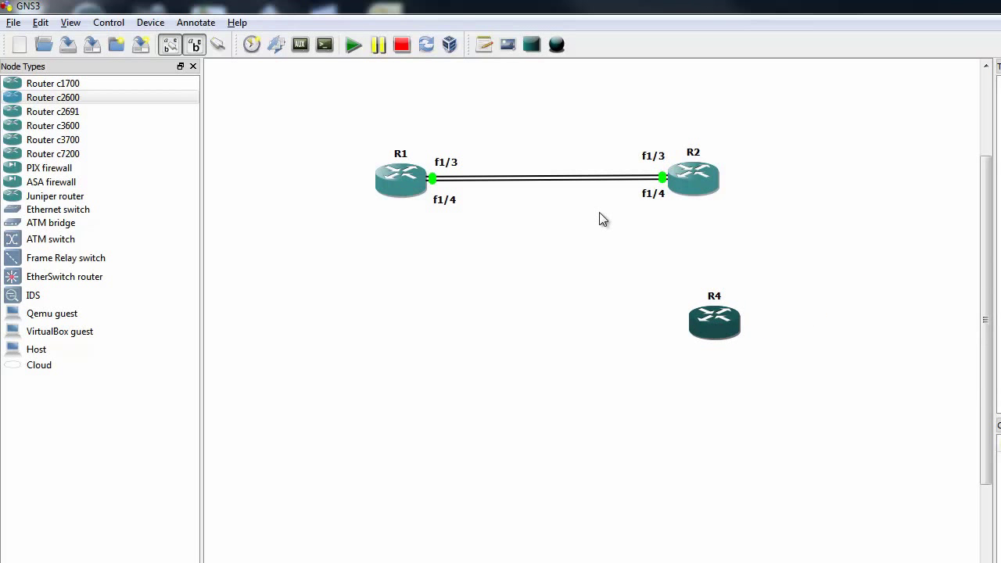
Create a manual link from R2's f1/15 to R4's f0/0
left_click(218, 45)
left_click(261, 91)
left_click(680, 191)
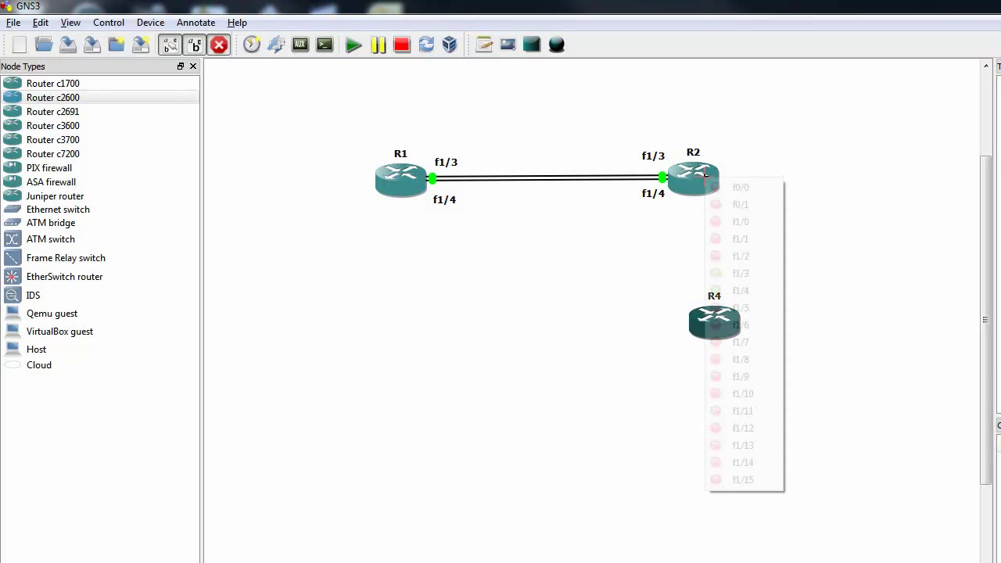
left_click(746, 479)
left_click(718, 326)
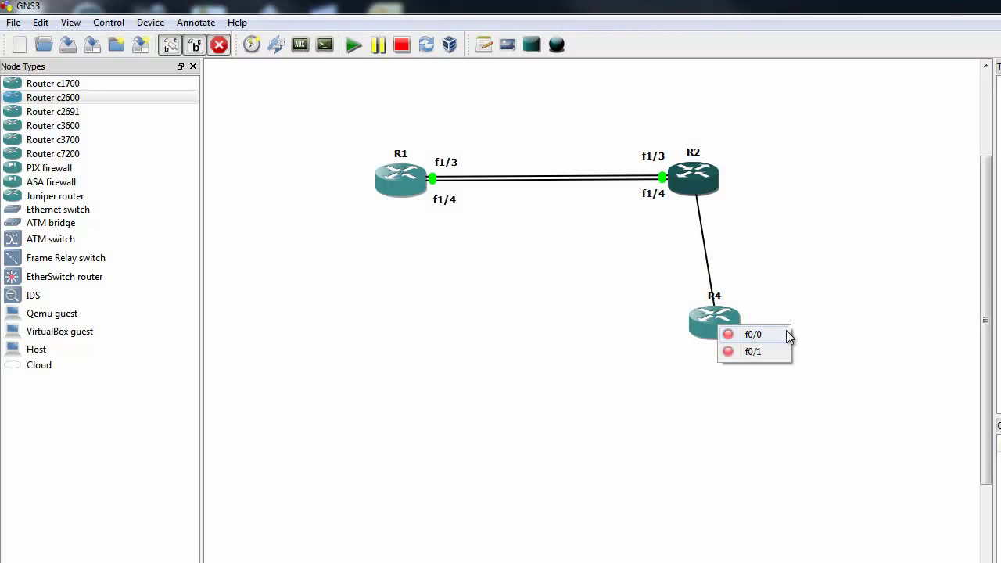
left_click(765, 334)
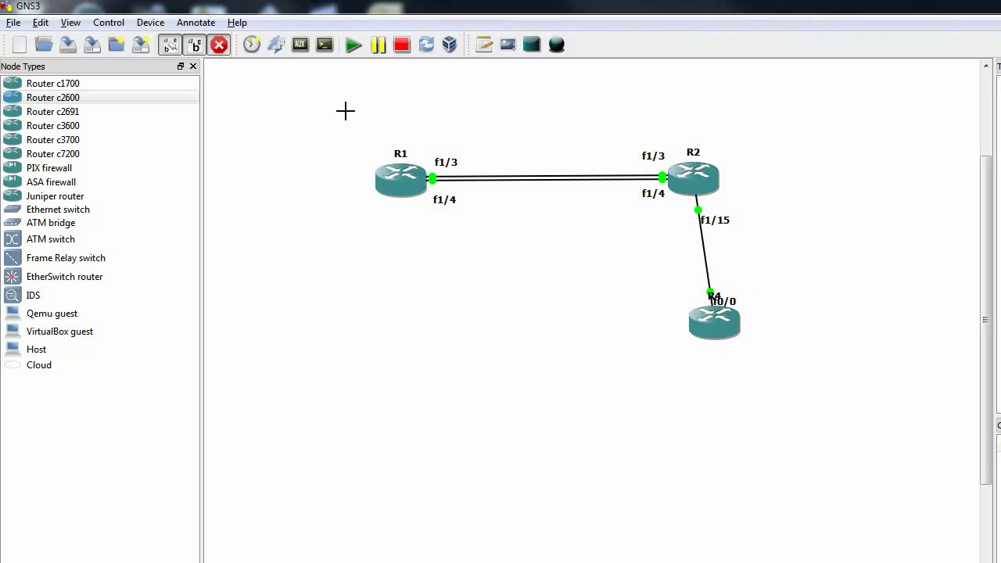
left_click(218, 45)
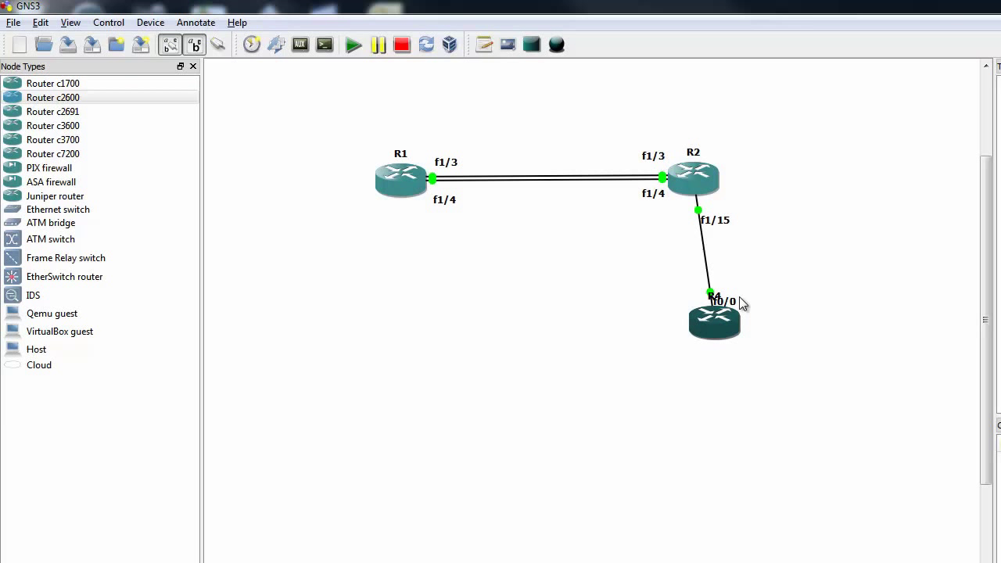
Reposition R4's f0/0 and R2's f1/15 labels beside the new link
left_click_drag(735, 305, 686, 295)
left_click_drag(717, 221, 739, 215)
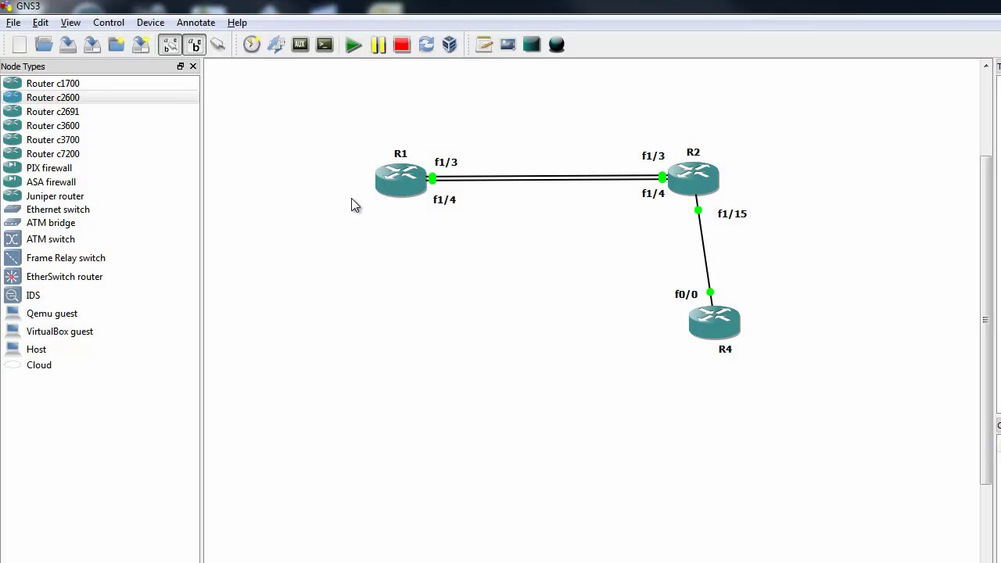
double_click(410, 194)
Run 'sh ip int brie' on R1 and confirm FastEthernet1/3 and 1/4 are up/up
left_click_drag(408, 124, 359, 220)
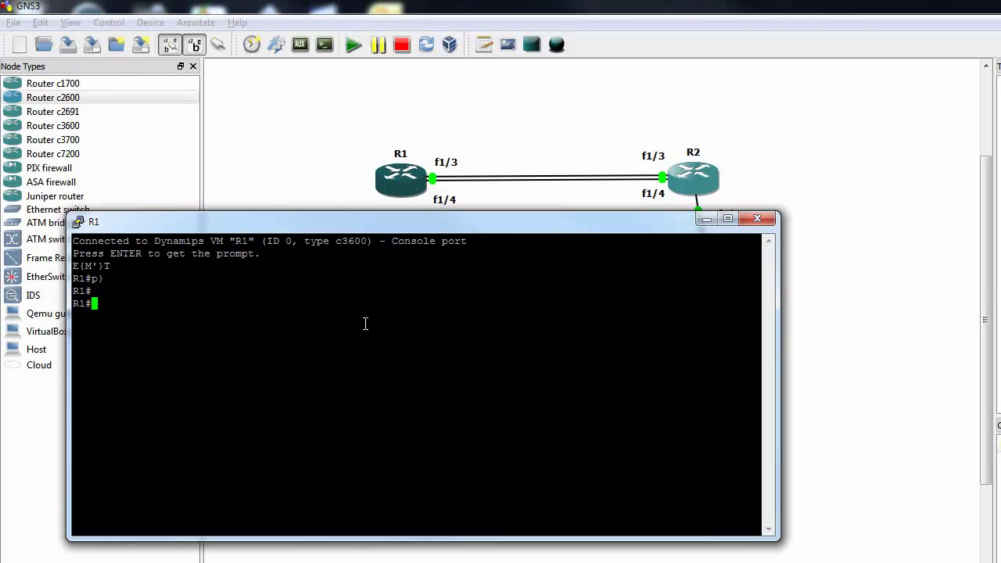
type("sh ip int brie")
key("Return")
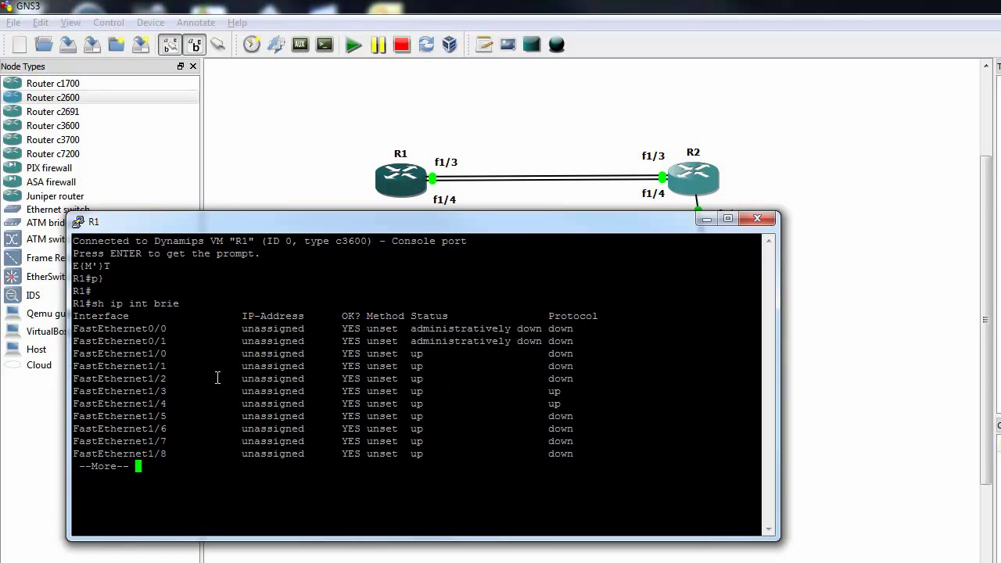
left_click_drag(173, 389, 663, 410)
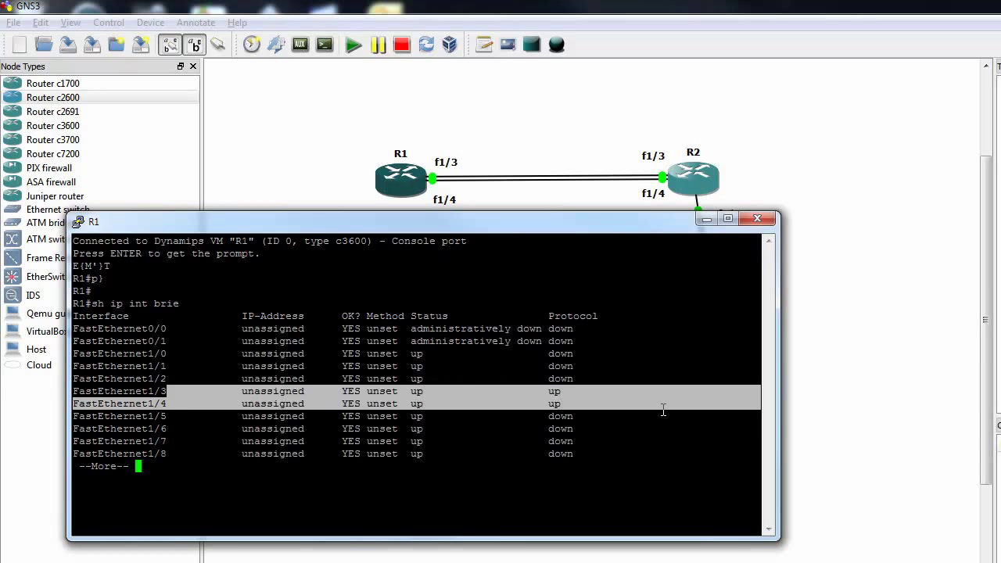
key("space")
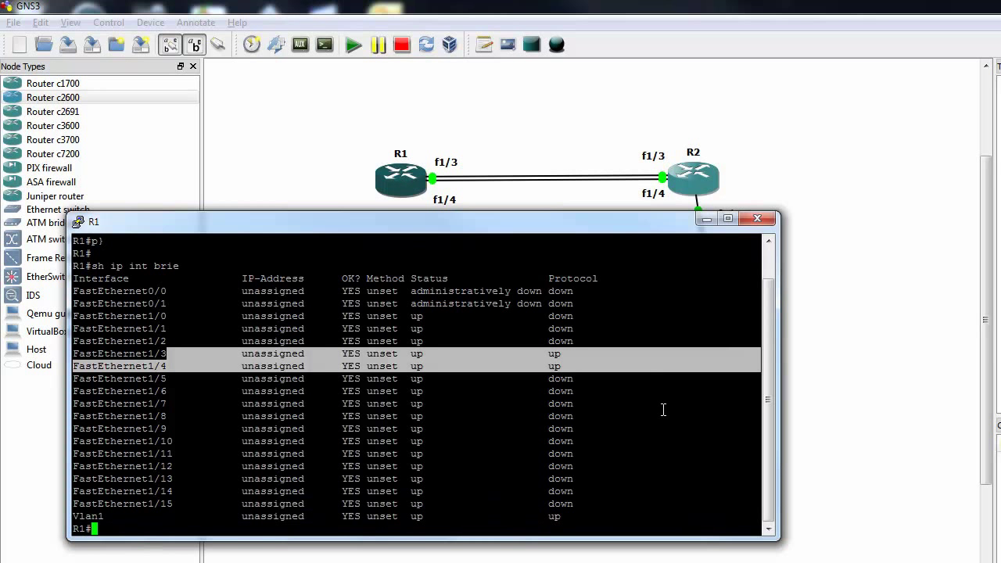
Try 'vlan 7' in R1's global configuration mode, see it rejected, and exit
type("conf t")
key("BackSpace")
key("BackSpace")
key("BackSpace")
key("BackSpace")
key("BackSpace")
key("BackSpace")
type("conf t")
key("Return")
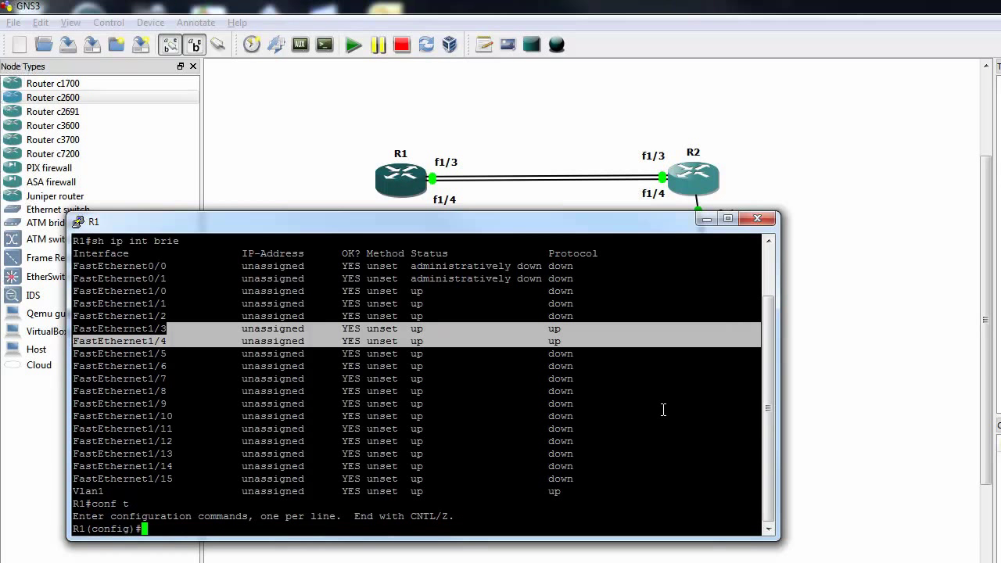
type("vlan 7")
key("Return")
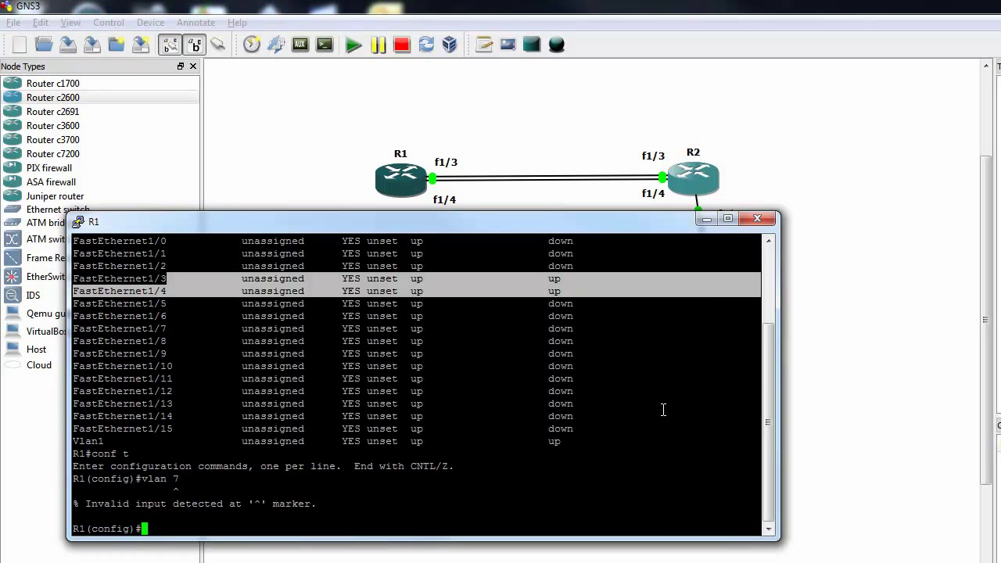
type("exi")
key("Return")
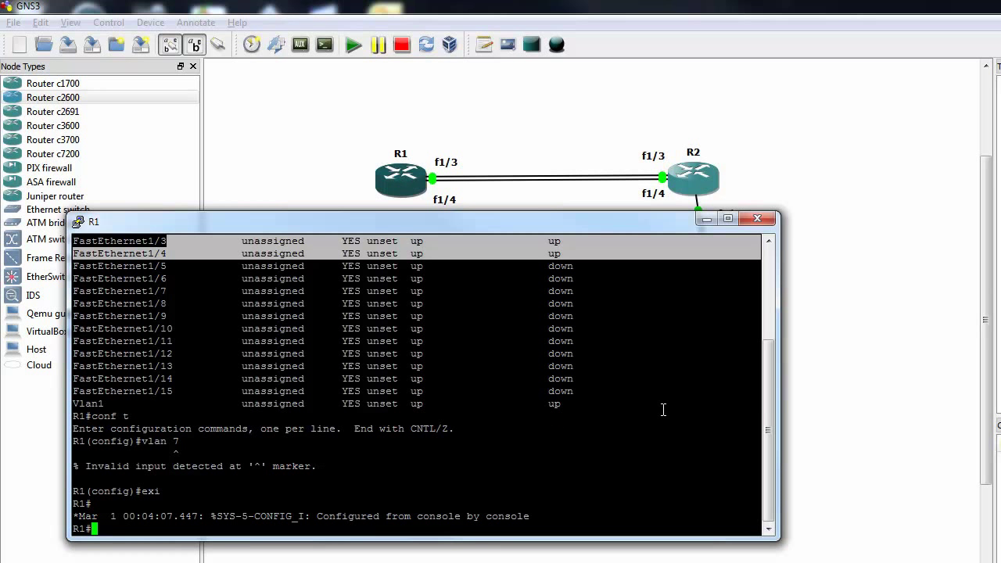
Enter R1's VLAN database and add VLANs 2 and 3
type("vlan da")
key("Tab")
key("Return")
type("vlan ")
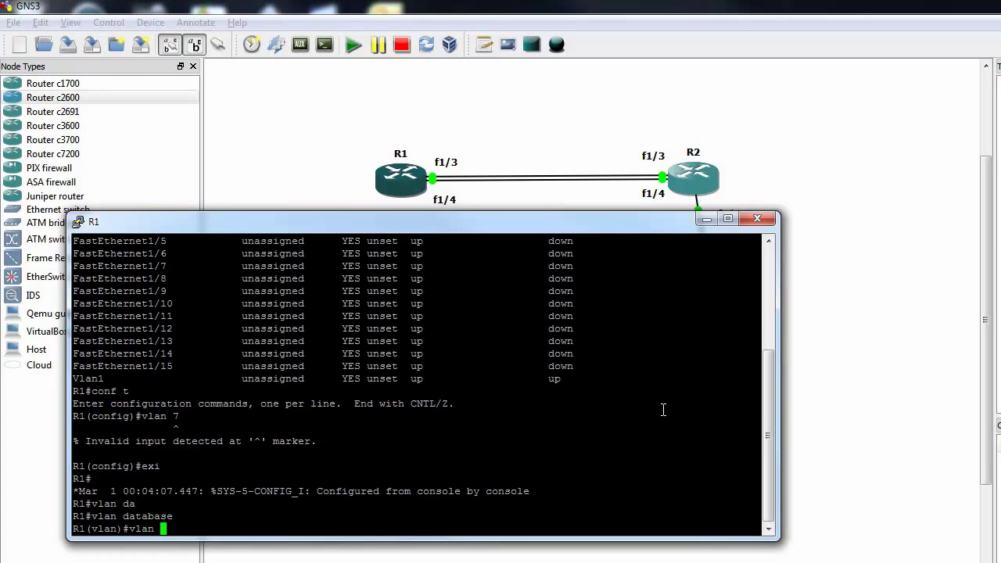
type("2")
key("Return")
type("vlan 3")
key("Return")
Abort R1's VLAN database changes after the flash storage error on exit
key("ctrl+z")
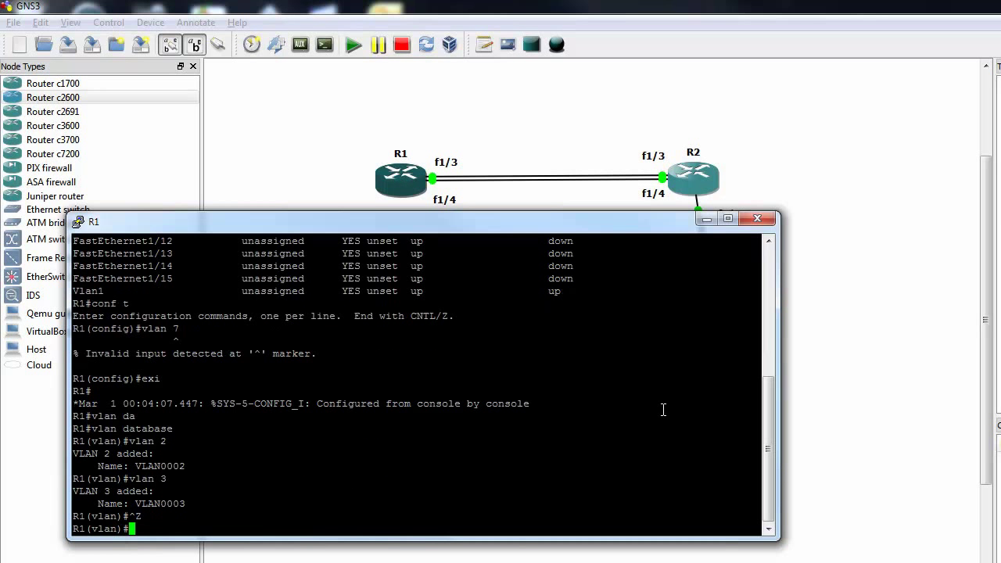
type("exi")
key("Return")
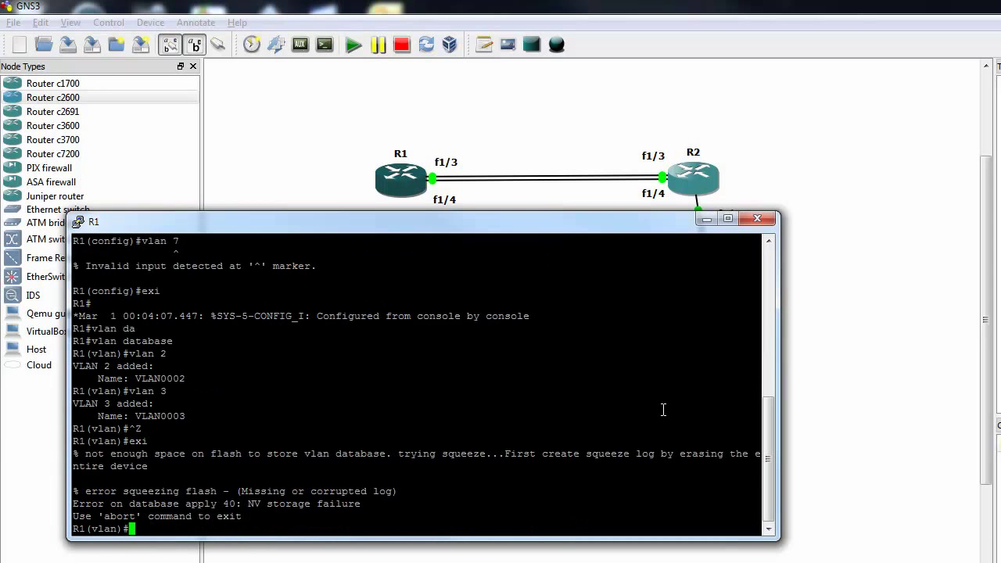
key("Return")
key("Return")
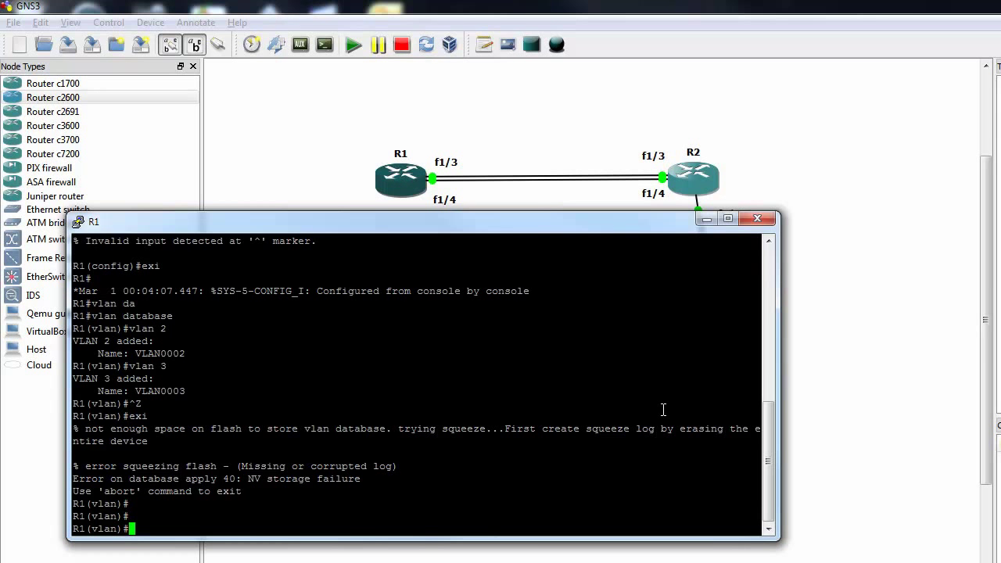
type("sh vlan-s")
key("Return")
type("abo")
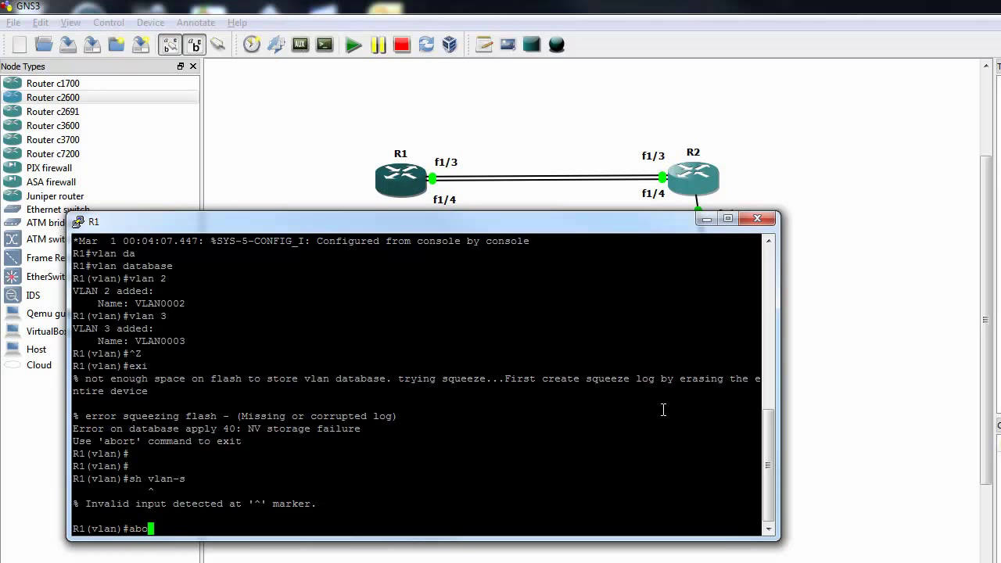
key("Return")
List R1's VLANs with 'sh vlan-s' and note the VLAN 11 entry, then select R2
key("Return")
key("Return")
type("sh vlan-s")
key("Return")
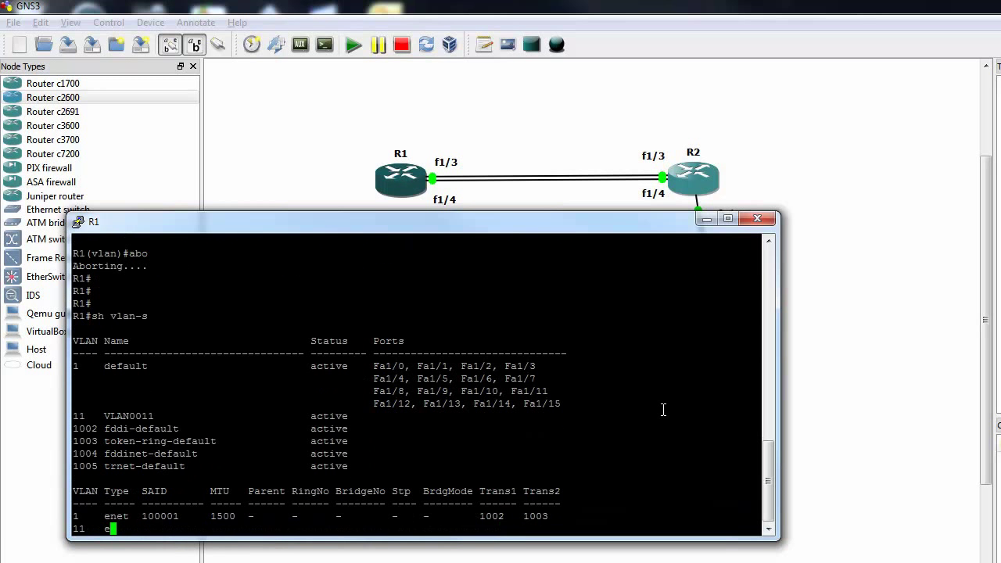
left_click_drag(122, 346, 79, 354)
type("g")
key("BackSpace")
left_click(454, 417)
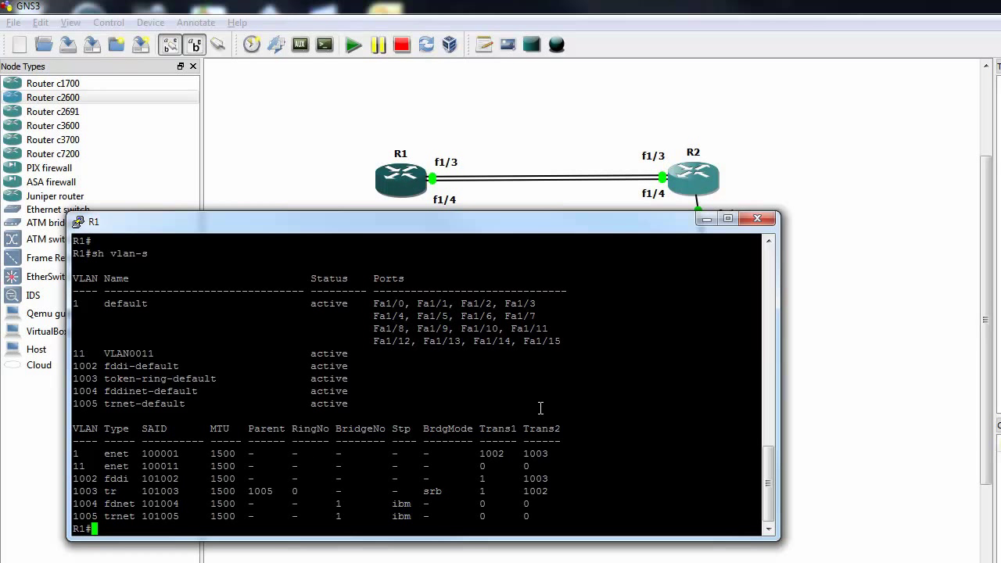
left_click(696, 179)
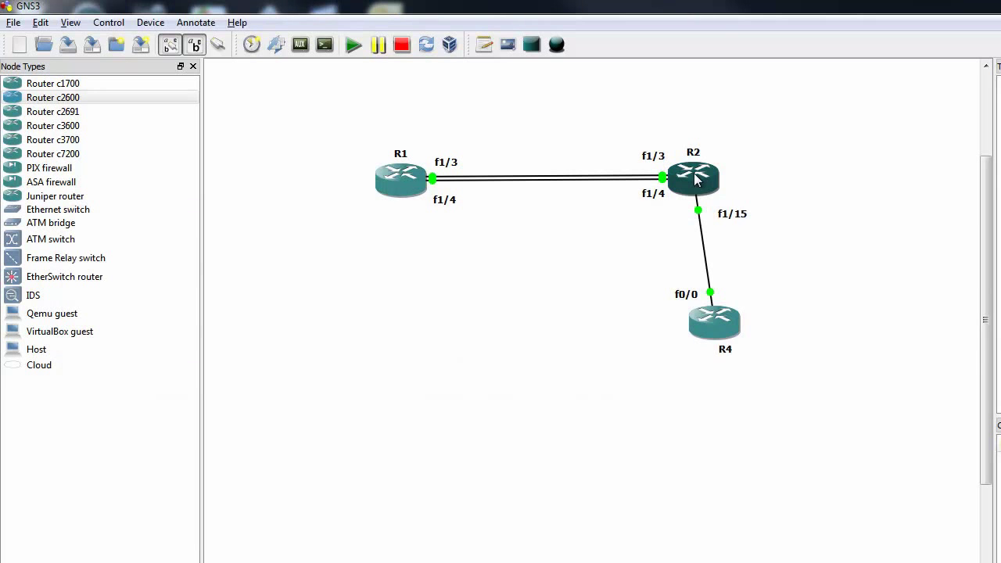
Open R2's console and list its current VLANs
double_click(696, 178)
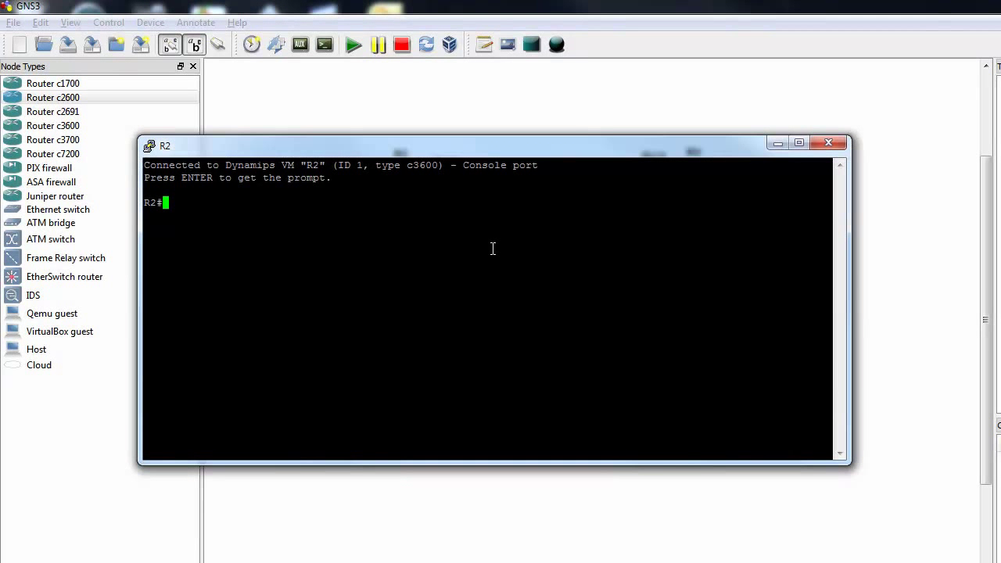
type("sh vlan-s")
key("Return")
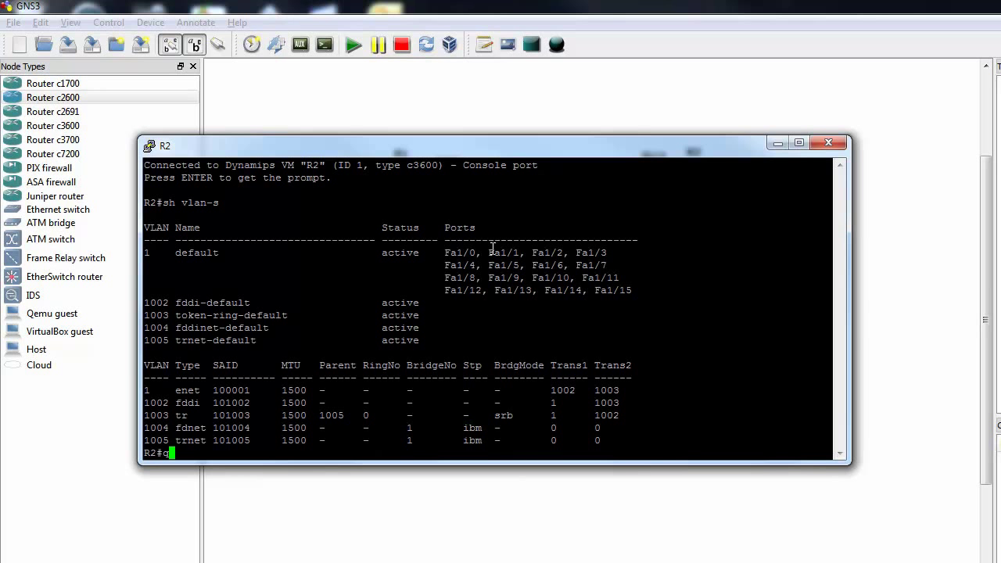
Add VLAN 11 in R2's VLAN database and apply it on exit
type("vlan da")
key("Return")
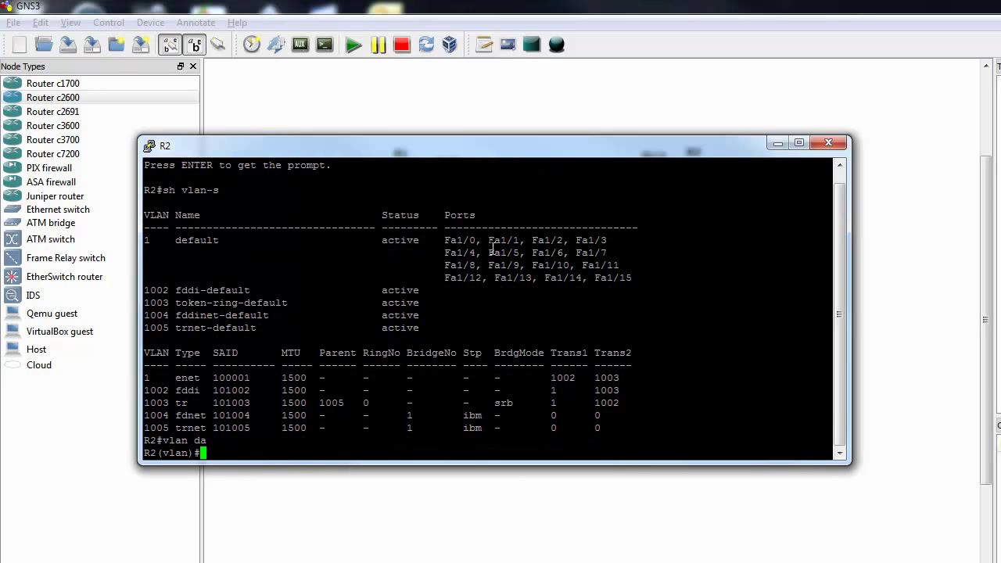
type("vla 1")
key("Return")
type("1")
key("Up")
type("1")
key("Return")
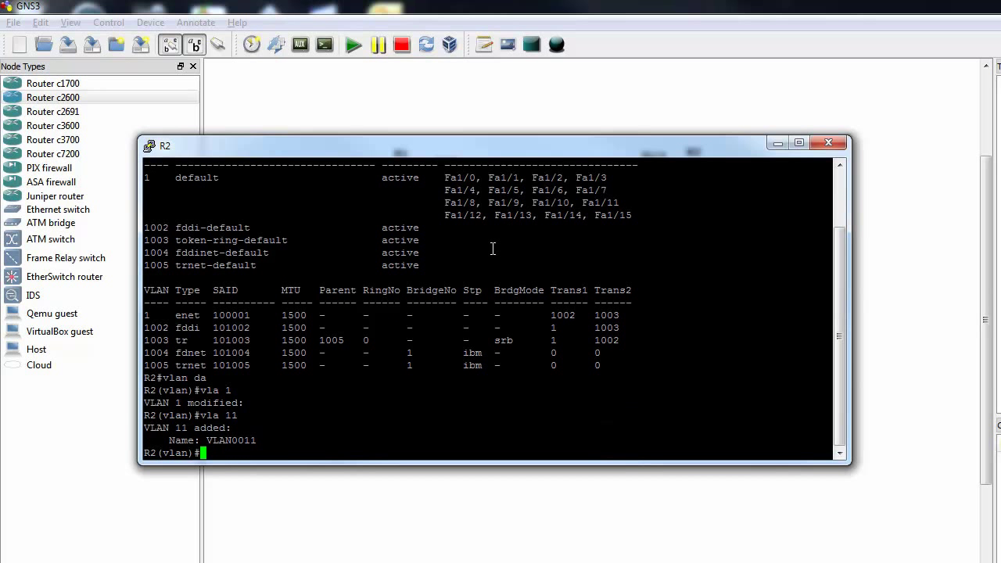
type("exi")
key("Return")
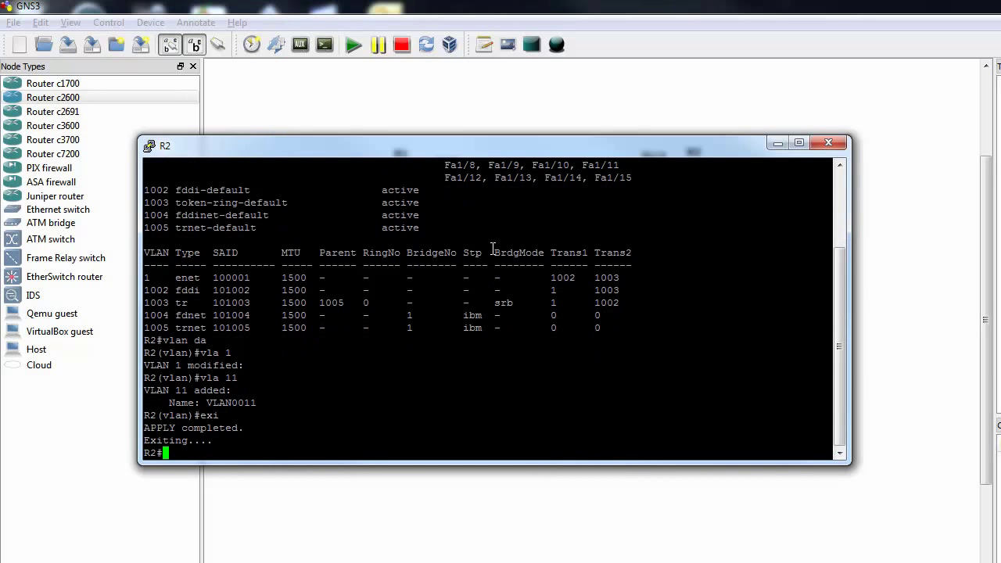
Confirm VLAN0011 is active on R2, then close R2's console
type("sh vlan-s")
key("Return")
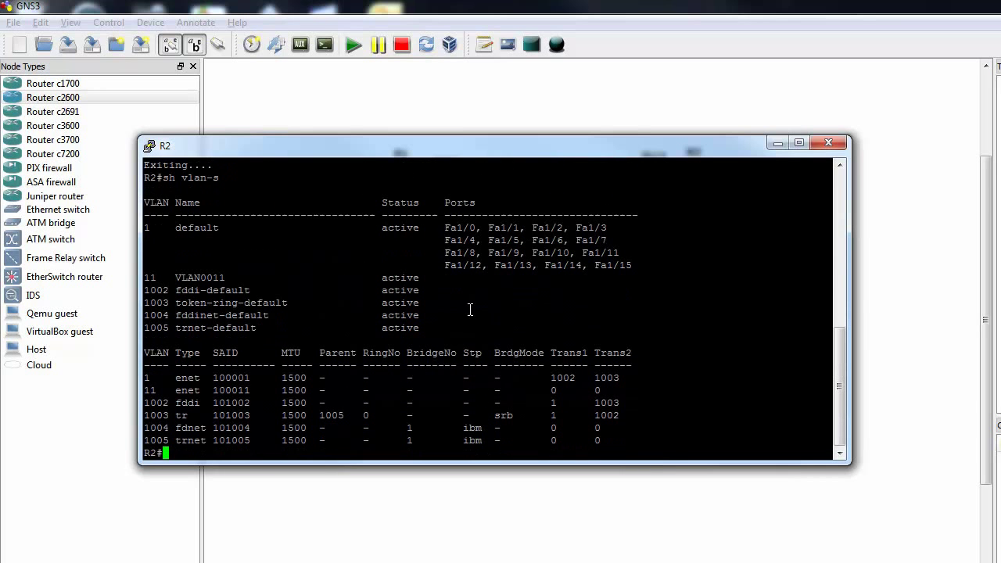
left_click_drag(423, 278, 161, 235)
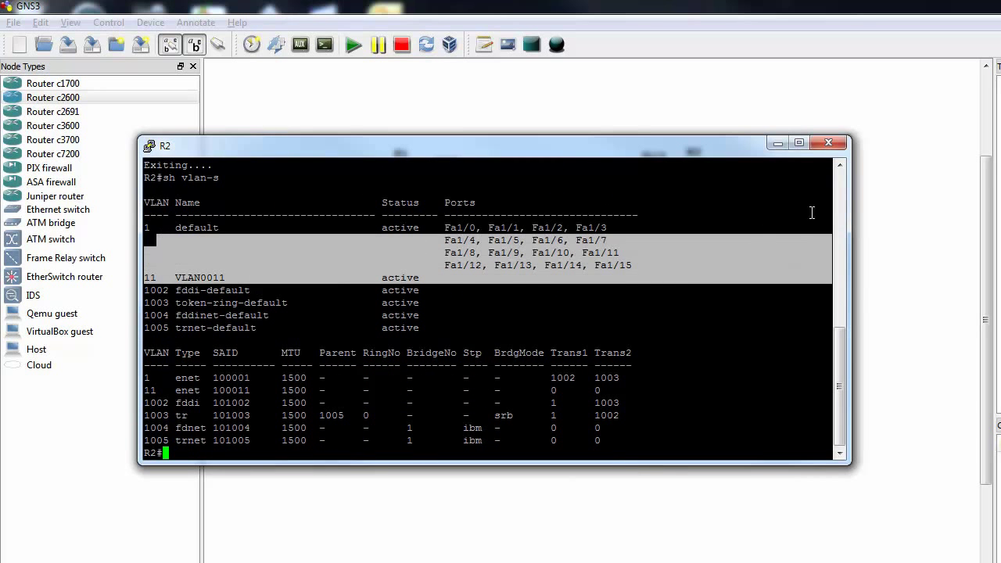
left_click(771, 213)
type("q")
key("BackSpace")
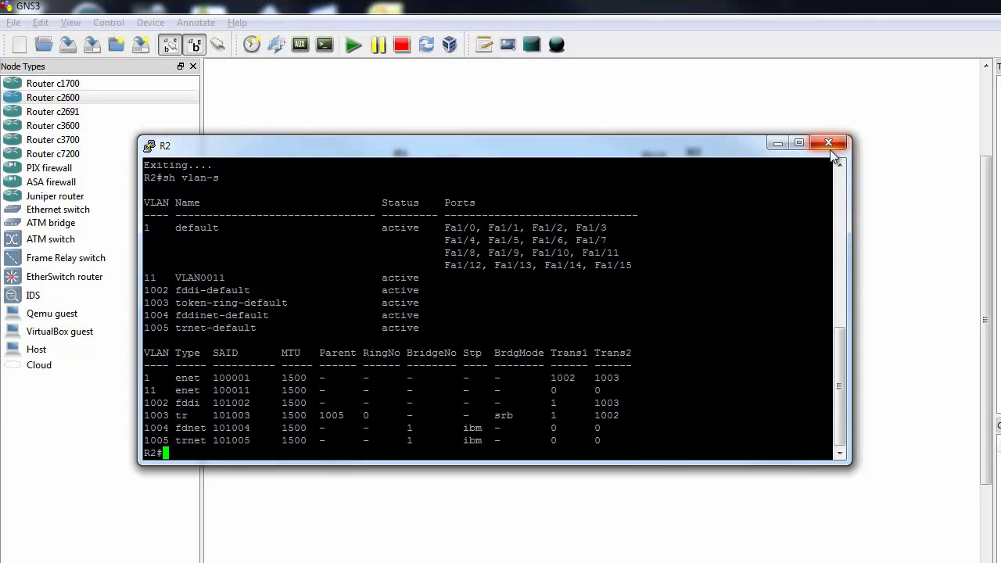
left_click(829, 144)
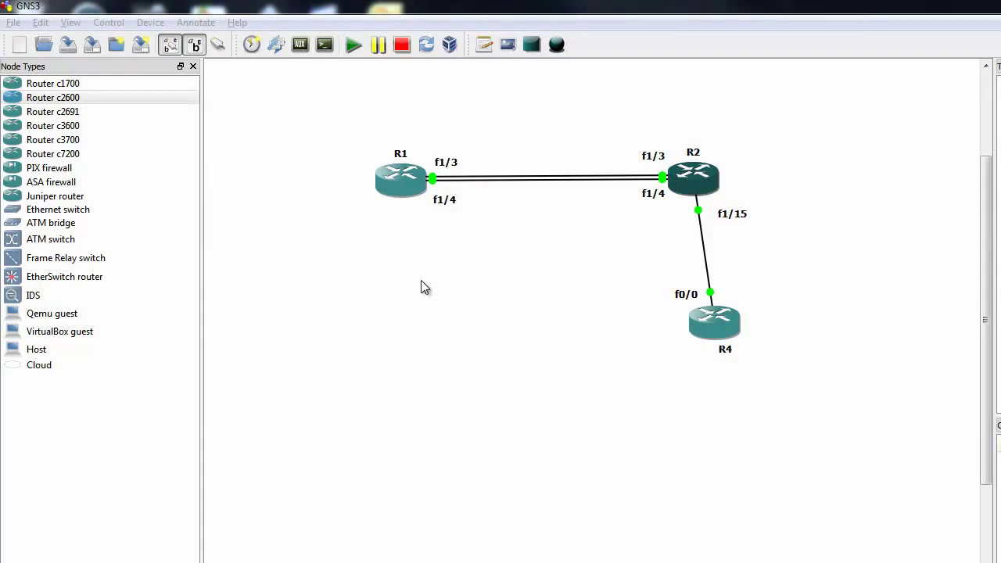
double_click(395, 184)
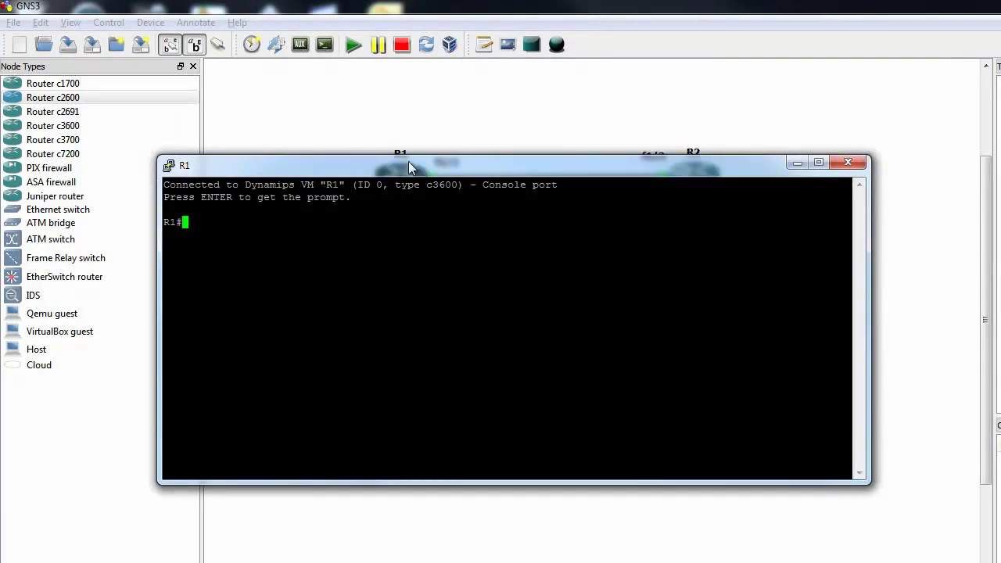
Enter configuration of interface Port-channel1 on R1
left_click_drag(408, 161, 291, 245)
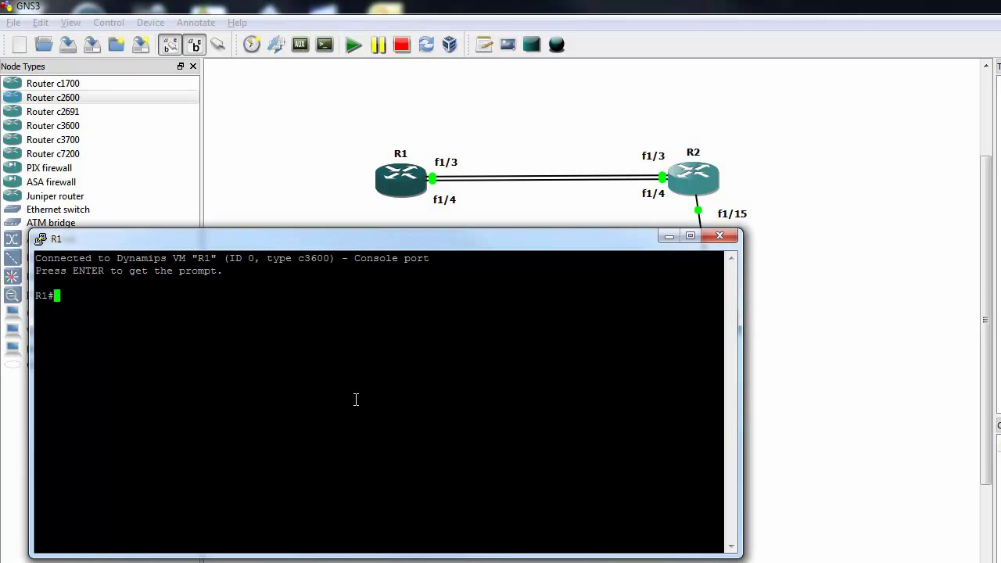
type("conf t")
key("Return")
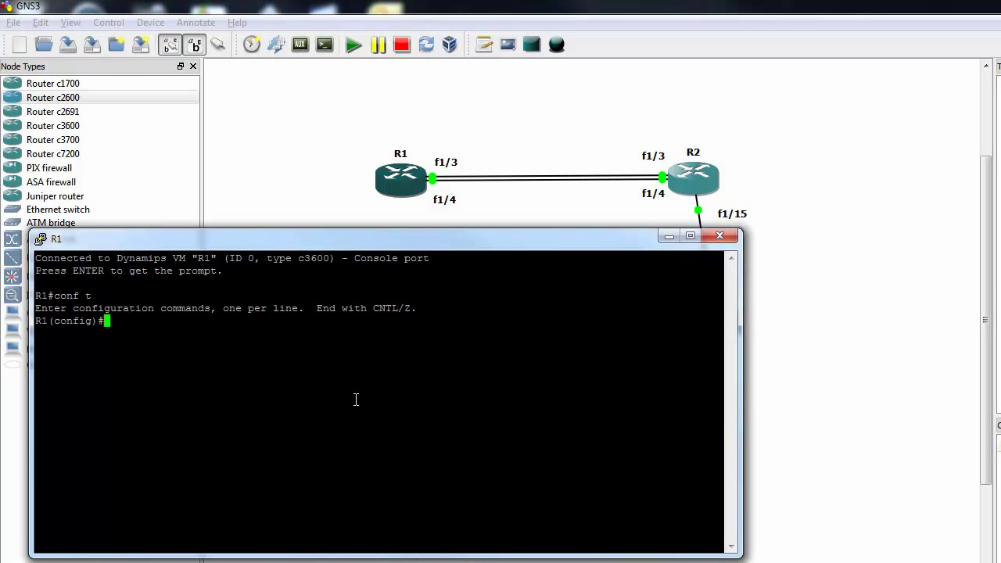
type("int po")
key("Tab")
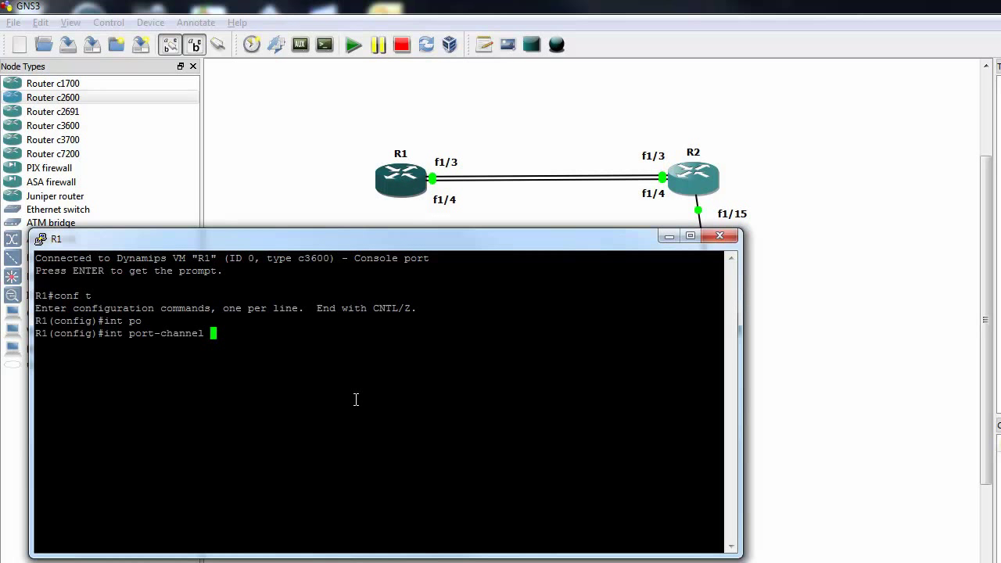
type("?")
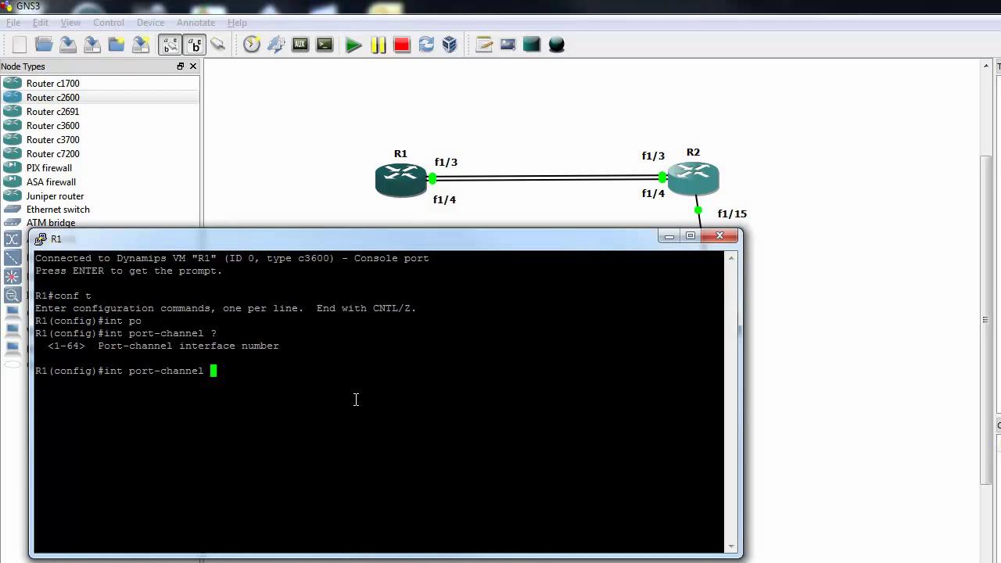
type("1")
key("Return")
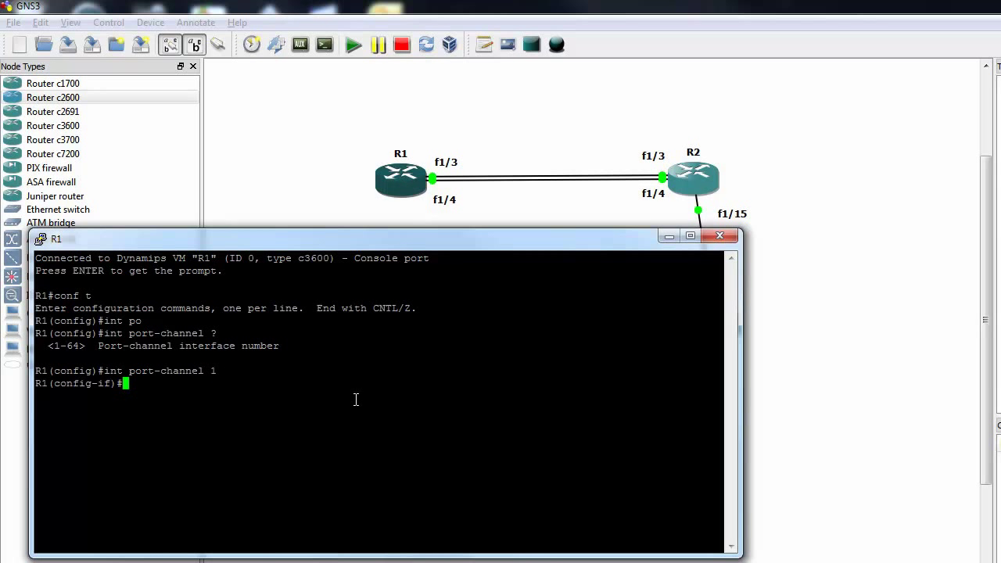
Set Port-channel1 to switchport mode trunk
type("sw")
key("Tab")
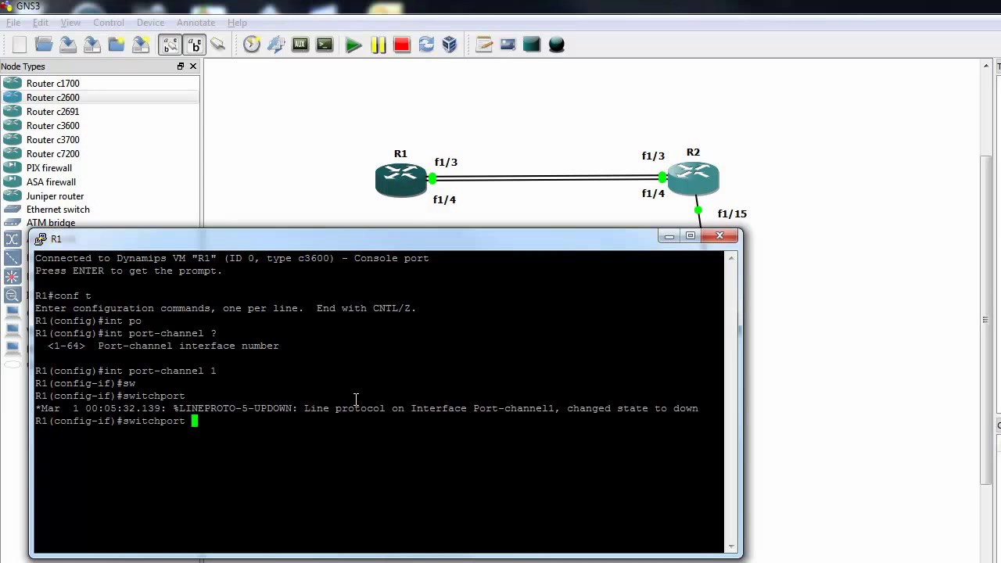
type("mo")
key("Tab")
type("tru")
key("Tab")
key("Return")
Allow VLANs 1, 11 and 1002-1005 on the Port-channel1 trunk
type("sw")
key("Tab")
type("tru")
key("Tab")
type("al")
key("Tab")
type("v")
key("Tab")
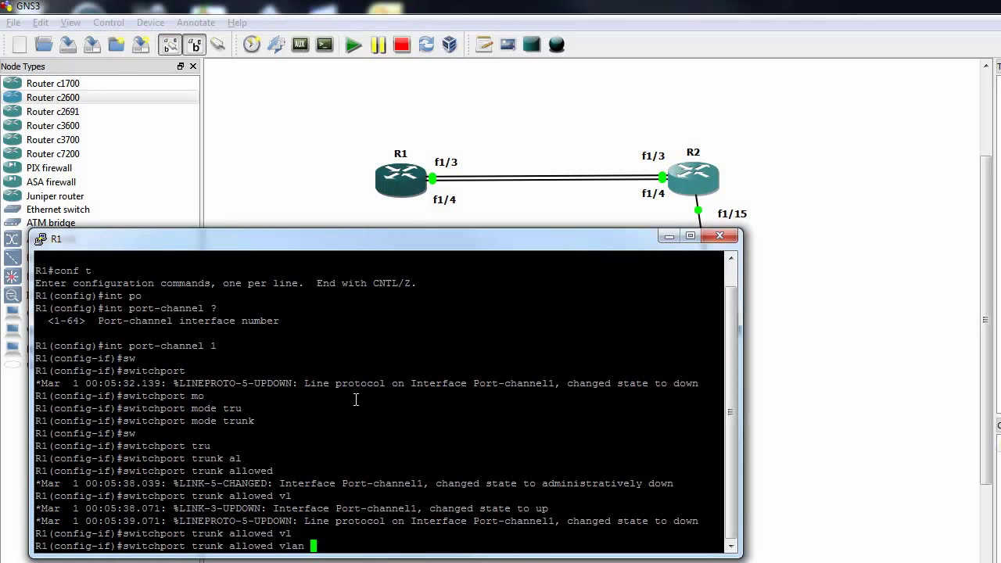
type("1,11")
key("Return")
key("Up")
type(",1002-1005")
key("Return")
key("Return")
key("Return")
key("Return")
key("Return")
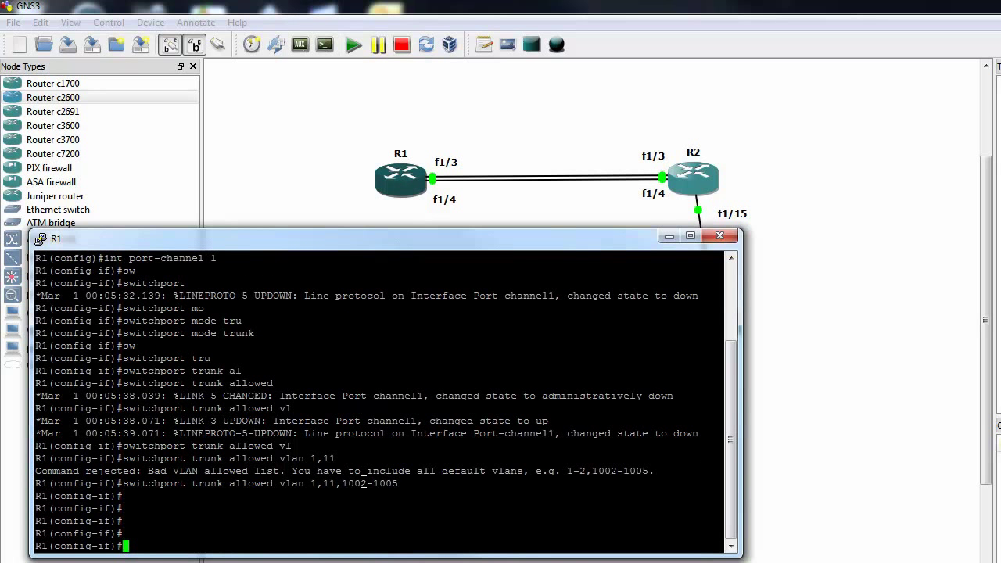
type("do sh run int po1")
Review Port-channel1's running config showing its two trunk lines, then leave the interface
key("Return")
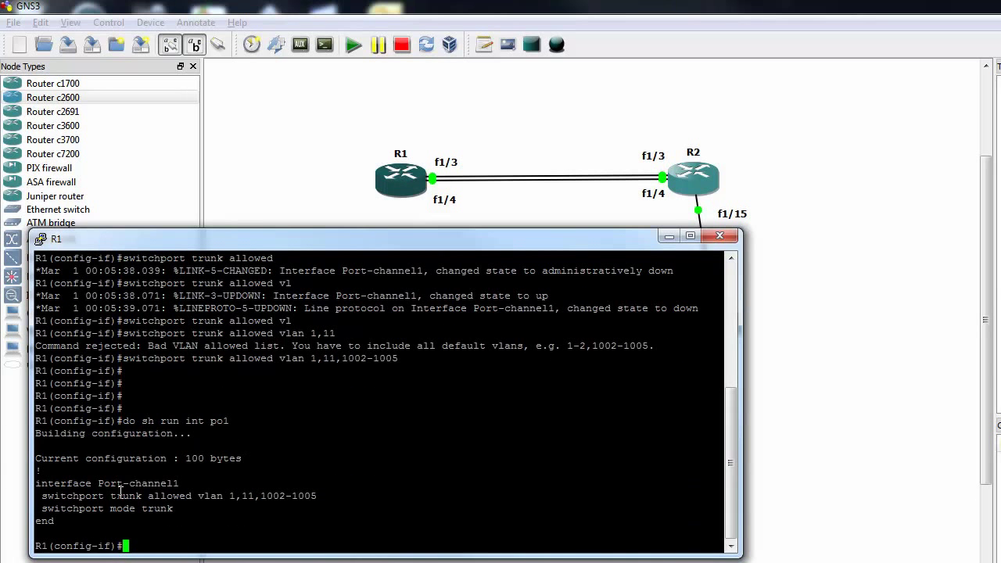
left_click_drag(43, 502, 192, 507)
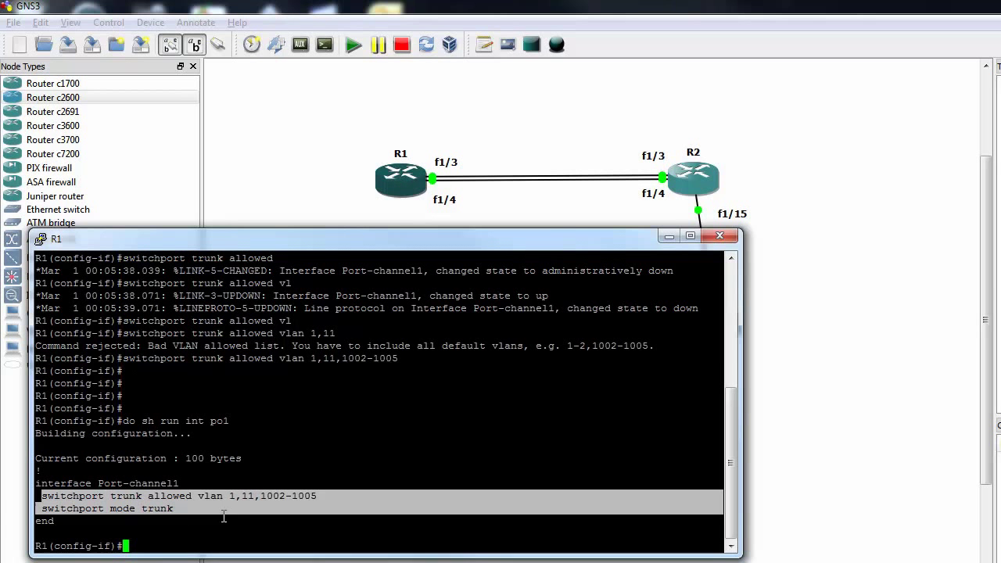
left_click(352, 497)
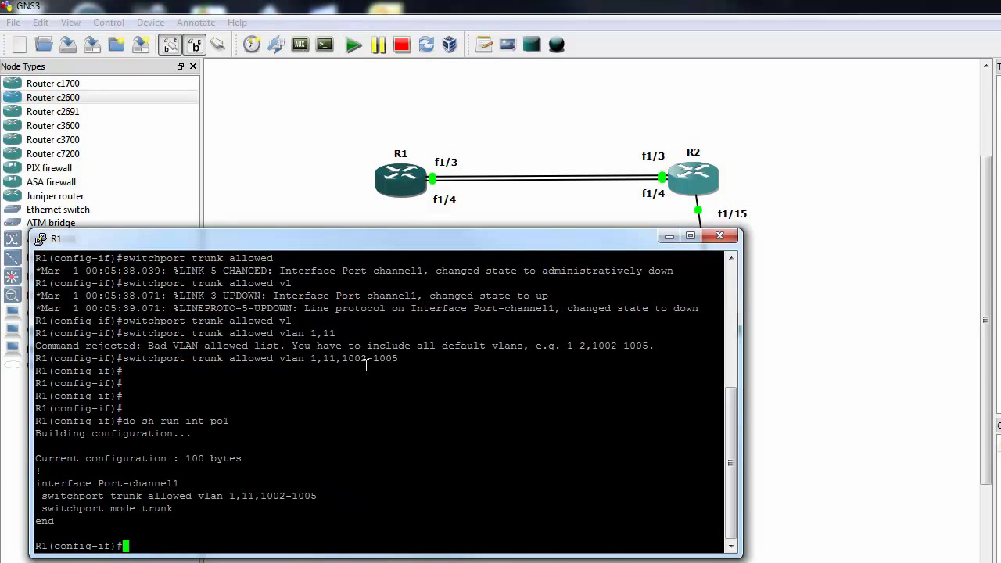
type("exi")
key("Return")
Give R1's Vlan1 interface 1.1.1.1 255.255.255.0, enable it, and show the interface summary
type("int vl 1")
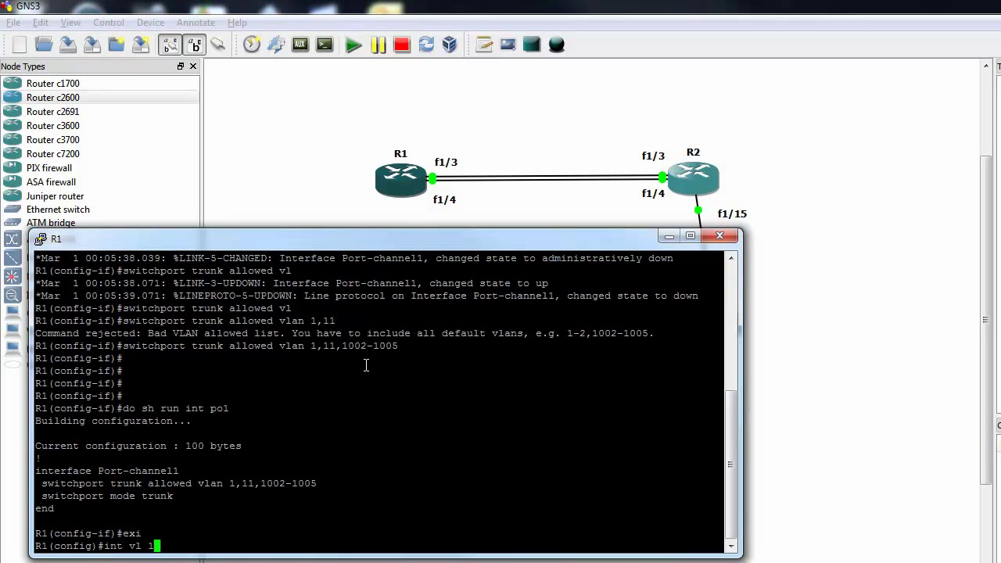
key("Return")
type("ip add")
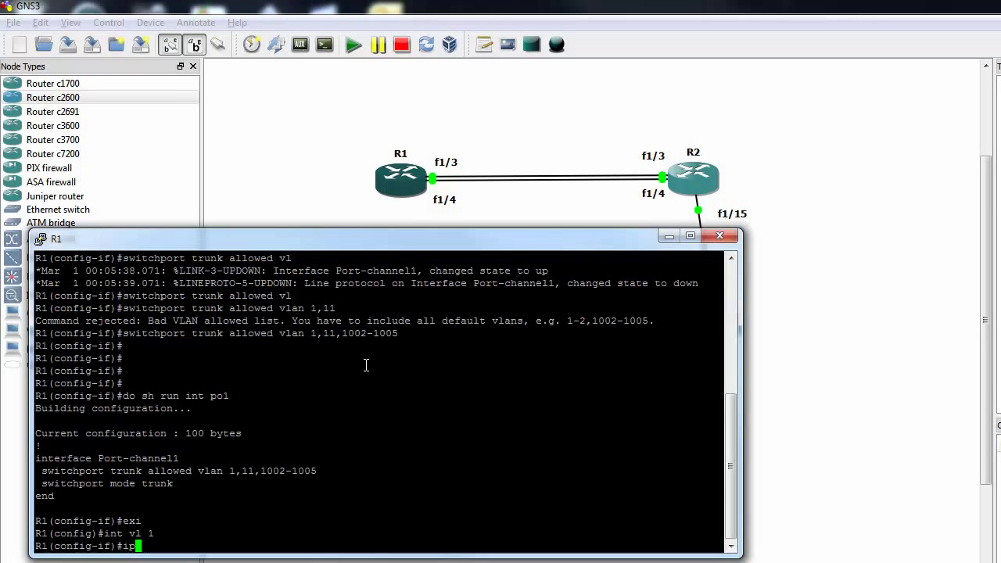
key("Tab")
type("1.1.1.1")
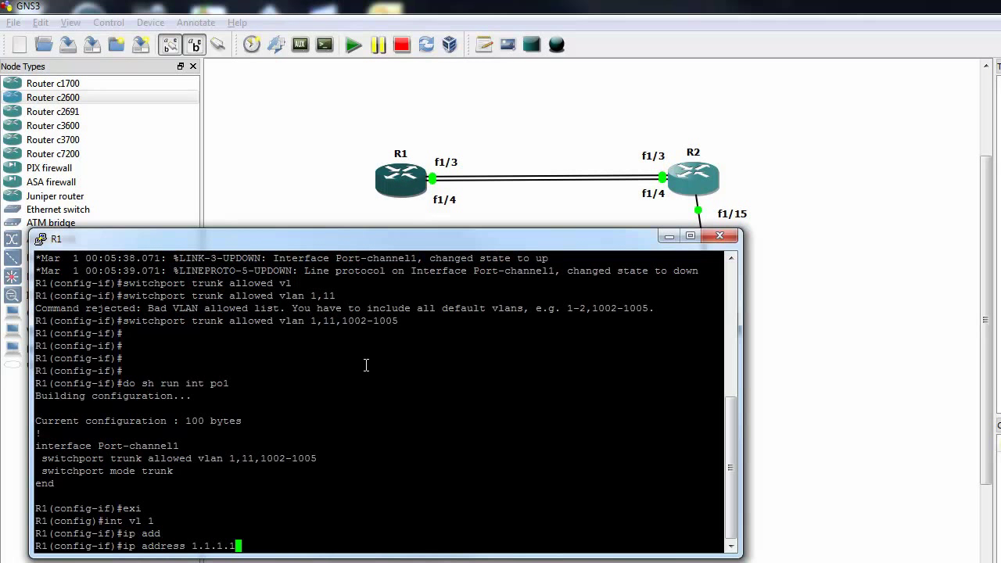
type(" 255.255.255.0")
key("Return")
type("no shu")
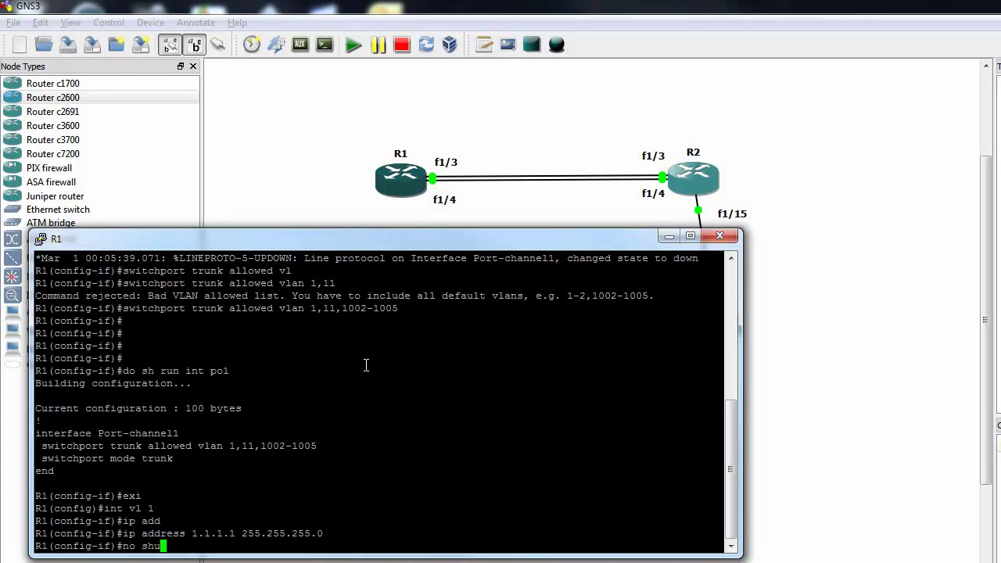
key("Return")
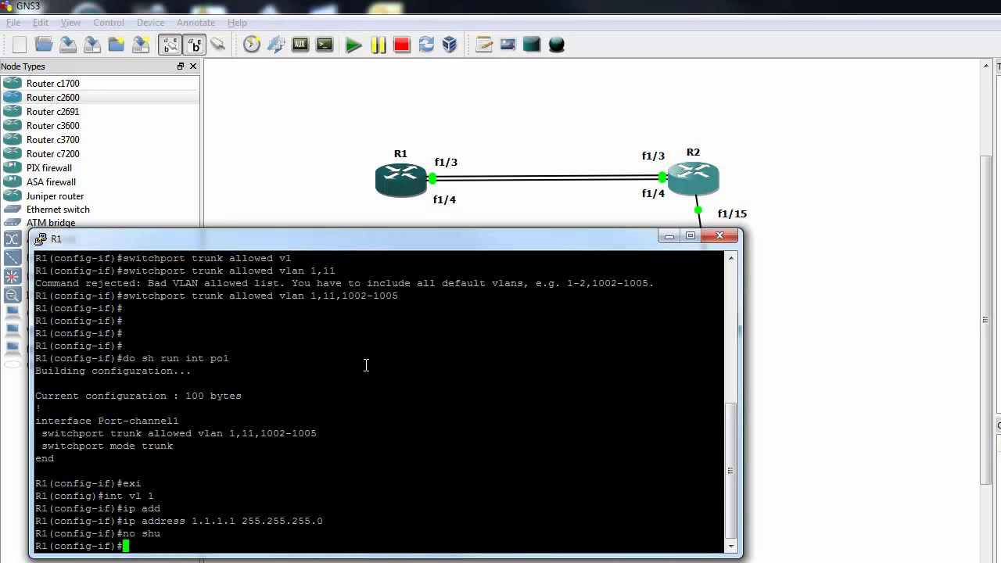
key("ctrl+z")
key("Return")
key("Return")
key("Return")
type("sh ")
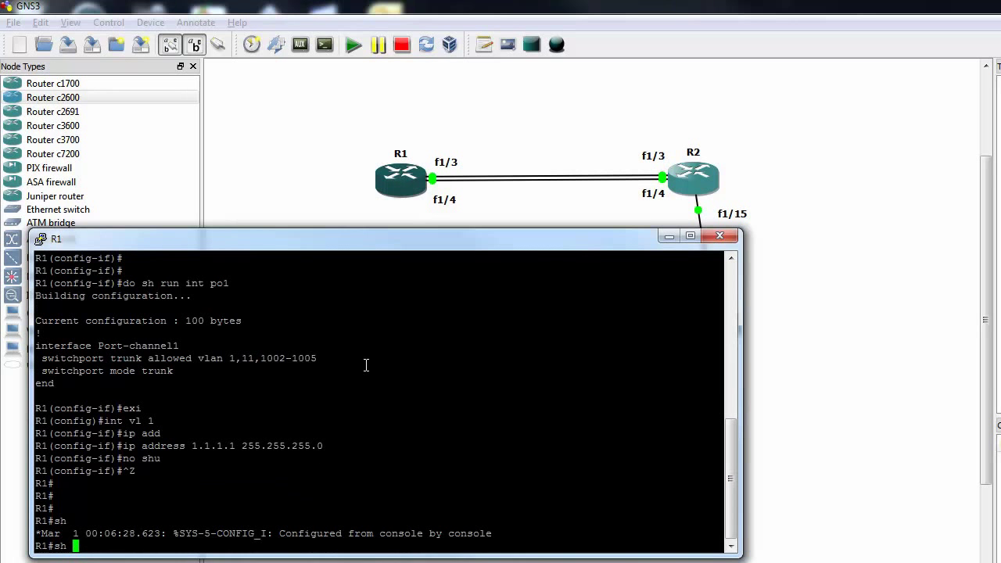
type("ip int brie")
key("Return")
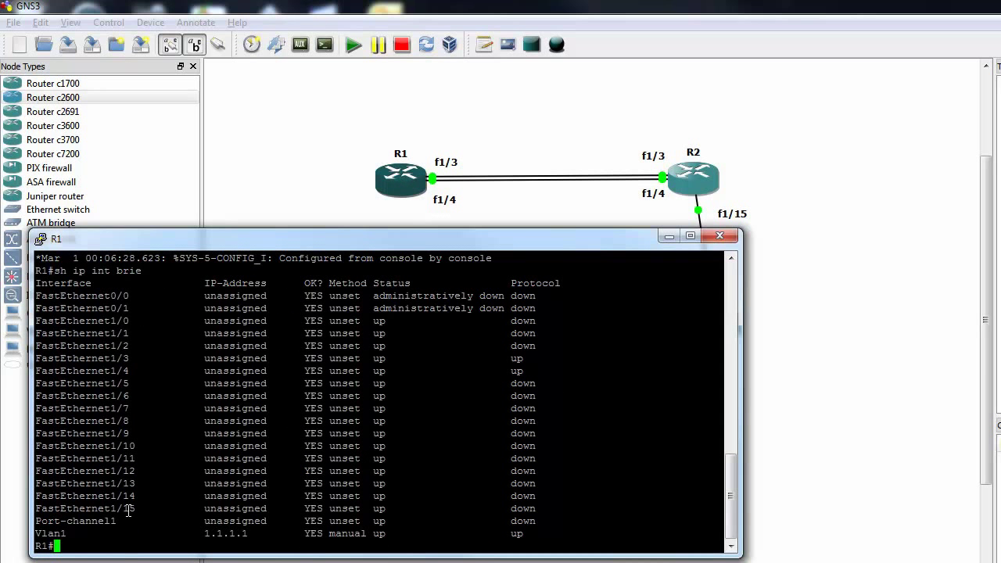
Note Port-channel1's down protocol, Vlan1 up with 1.1.1.1, and the FastEthernet1/3 row
left_click_drag(556, 526, 75, 518)
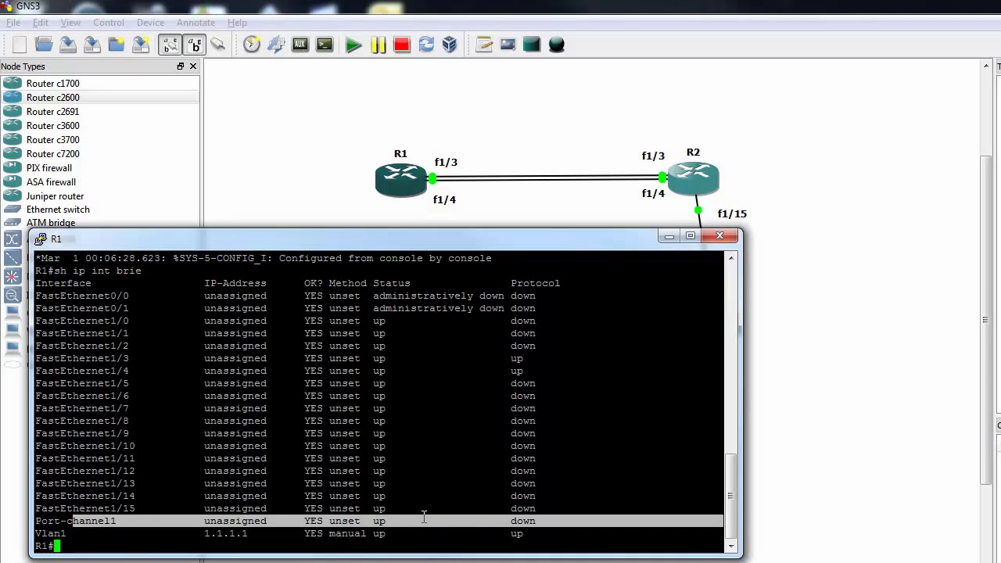
left_click_drag(535, 532, 205, 528)
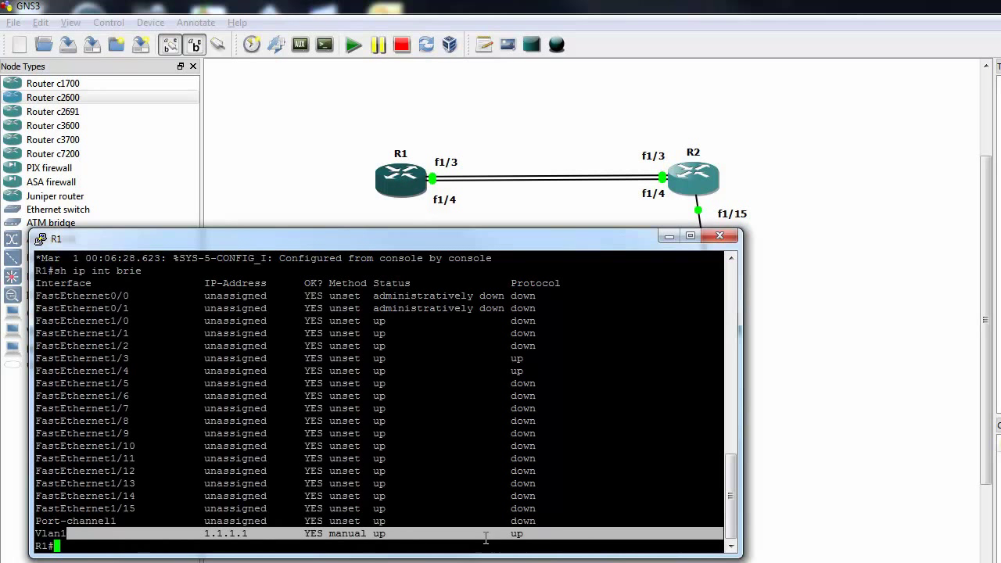
left_click_drag(513, 360, 311, 364)
Check Port-channel1 in R1's 'sh int tru' output, then close R1's console
type("sh int tru")
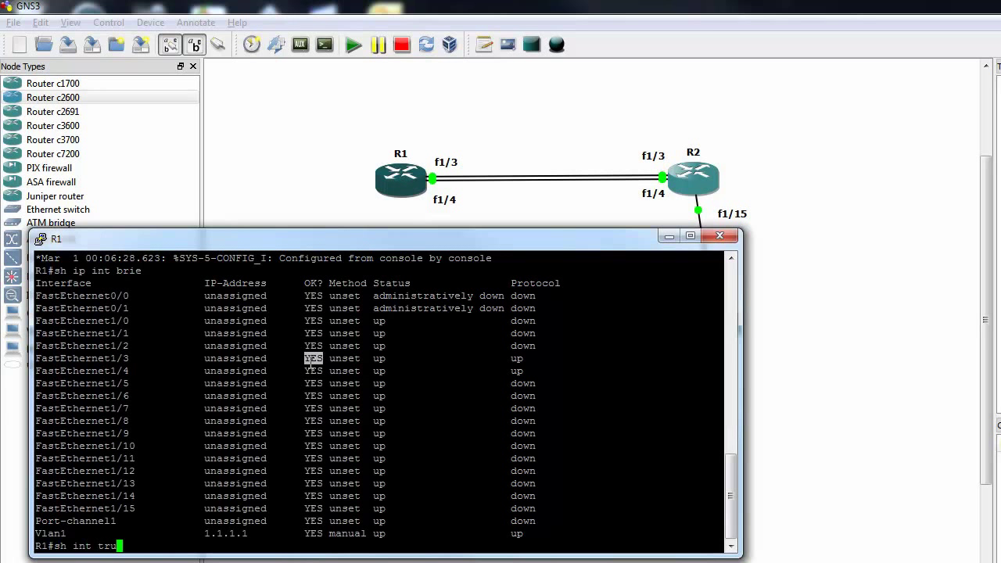
key("Return")
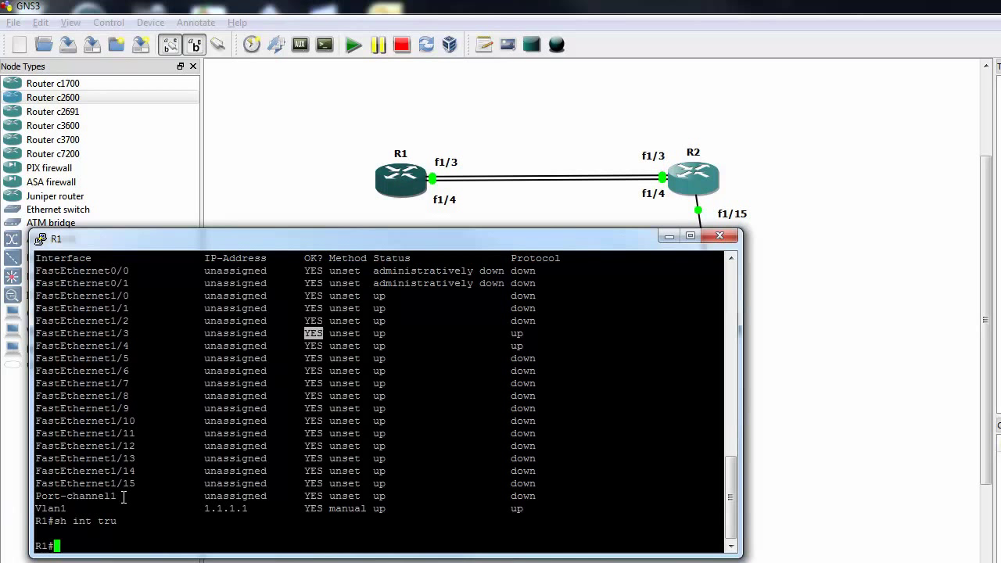
left_click_drag(123, 496, 61, 496)
left_click_drag(559, 498, 535, 484)
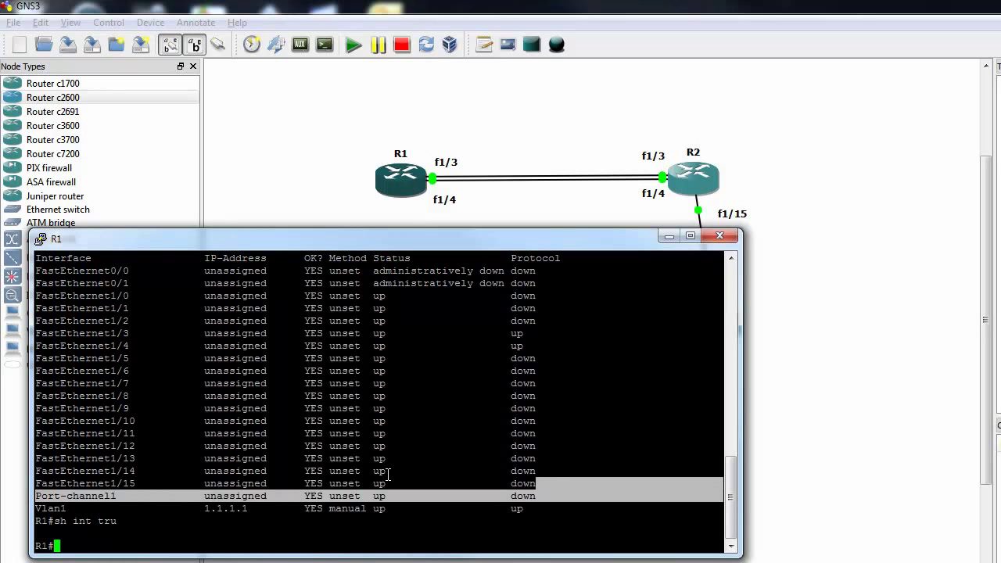
left_click(466, 409)
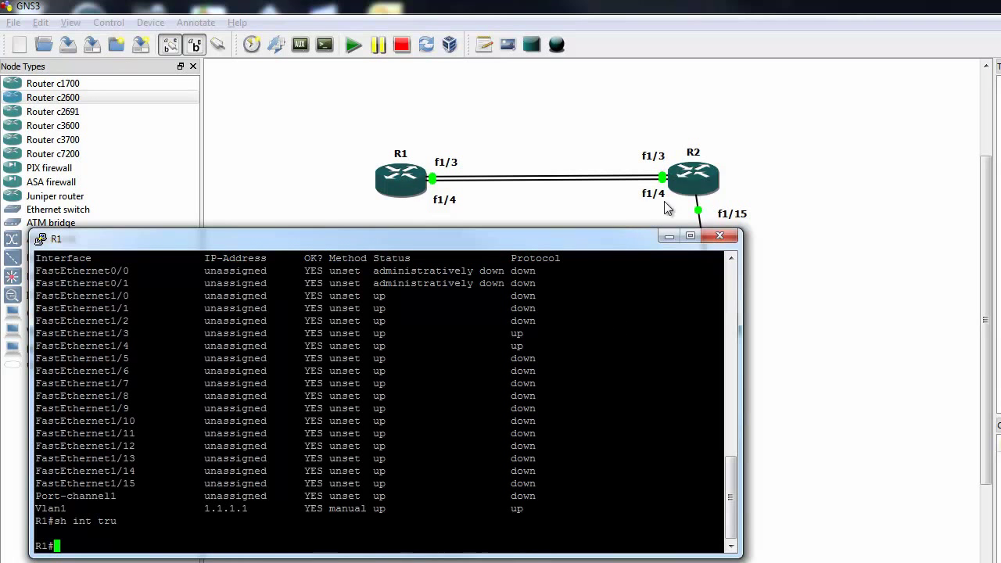
left_click(719, 235)
On R2, put Port-channel1 into switchport trunk mode
double_click(702, 186)
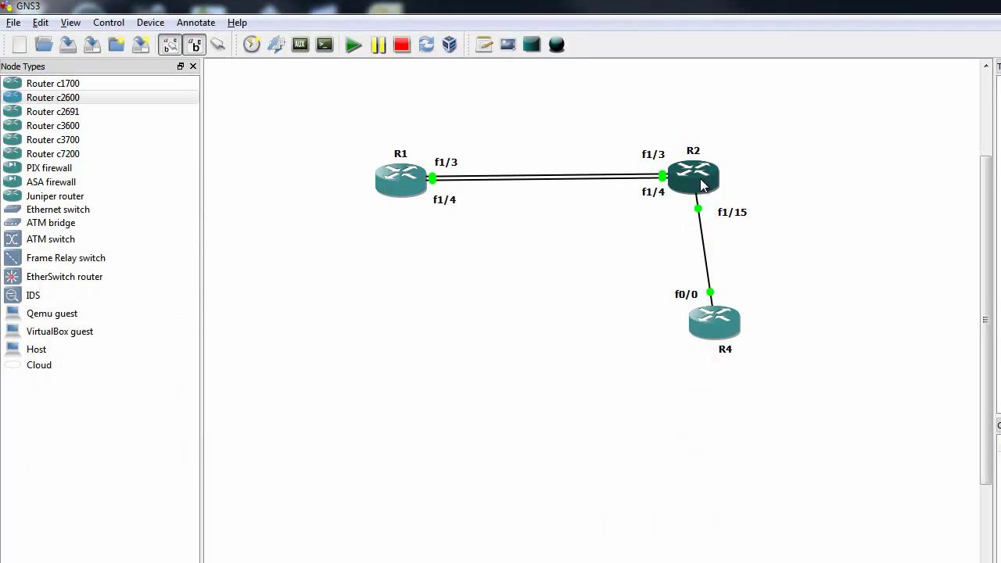
left_click_drag(611, 196, 467, 241)
type("conf t")
key("Return")
type("int po1")
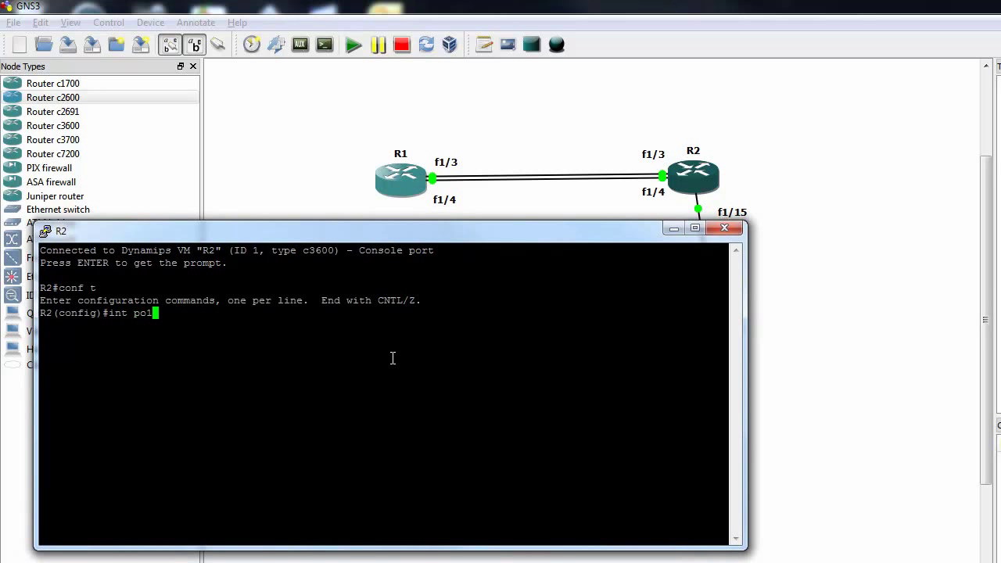
key("Return")
type("sw")
key("Tab")
type("mo")
key("Tab")
type("tr")
key("Tab")
key("Return")
Allow VLANs 1,11,1002-1005 on R2's Port-channel1 trunk
type("sw")
key("Tab")
type("tru")
key("Tab")
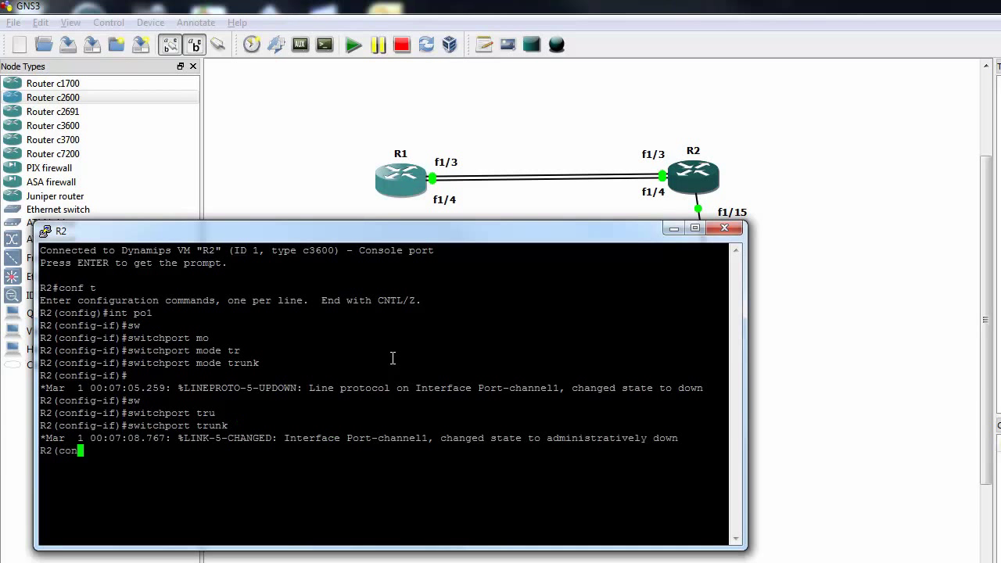
type("all")
key("Tab")
type("vl")
key("Tab")
type("1,11,100")
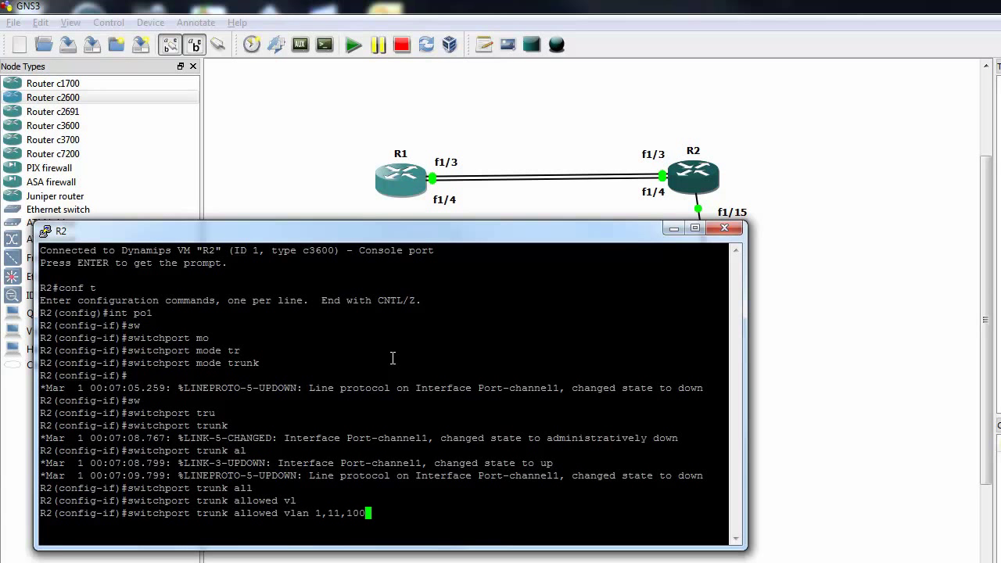
key("BackSpace")
key("BackSpace")
key("BackSpace")
key("BackSpace")
key("Return")
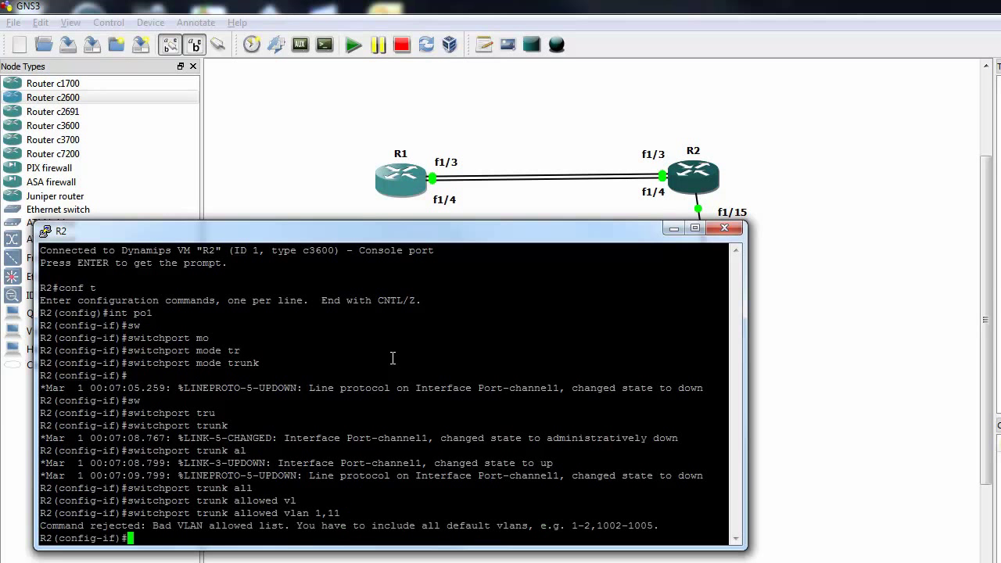
key("Up")
type(",1")
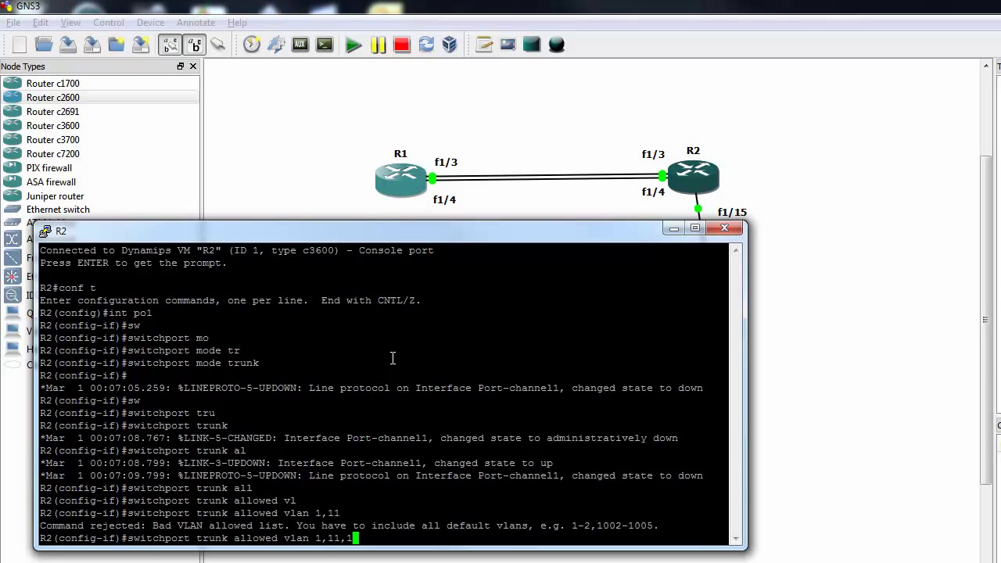
type("002-1005")
key("Return")
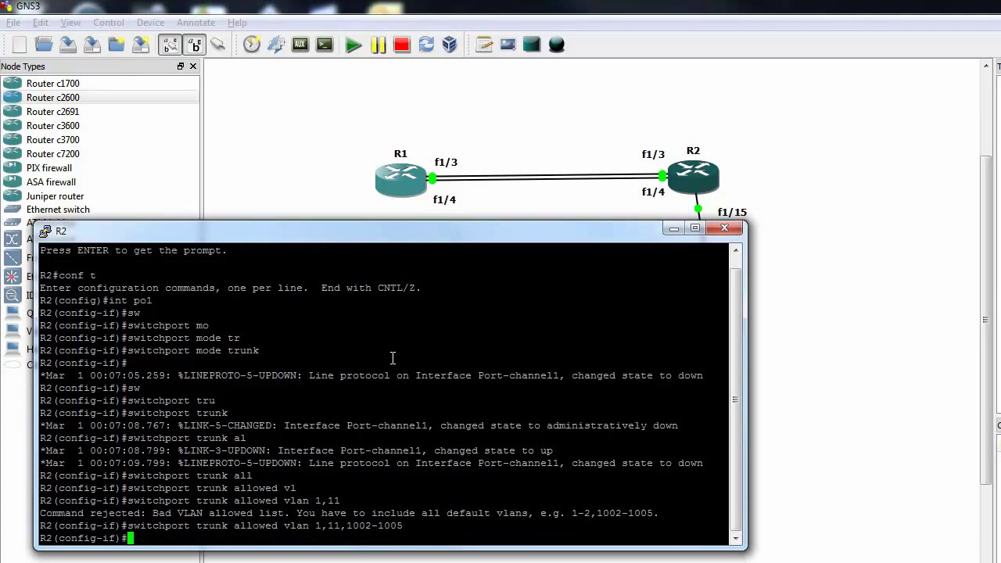
Give R2's Vlan1 address 1.1.1.2 255.255.255.0, enable it, and return to privileged mode
type("exi")
key("Return")
type("int v")
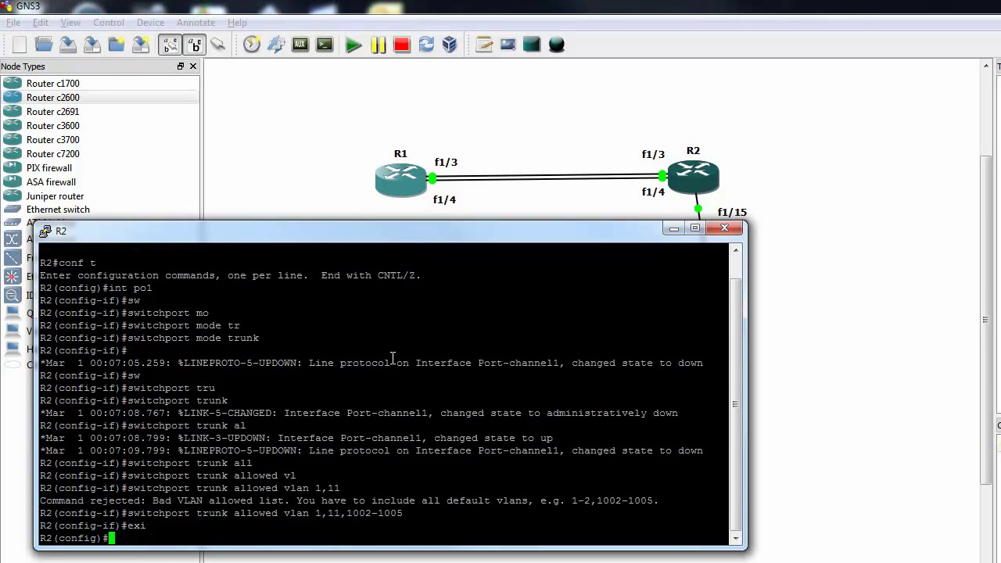
type("l")
key("Tab")
type("1")
key("Return")
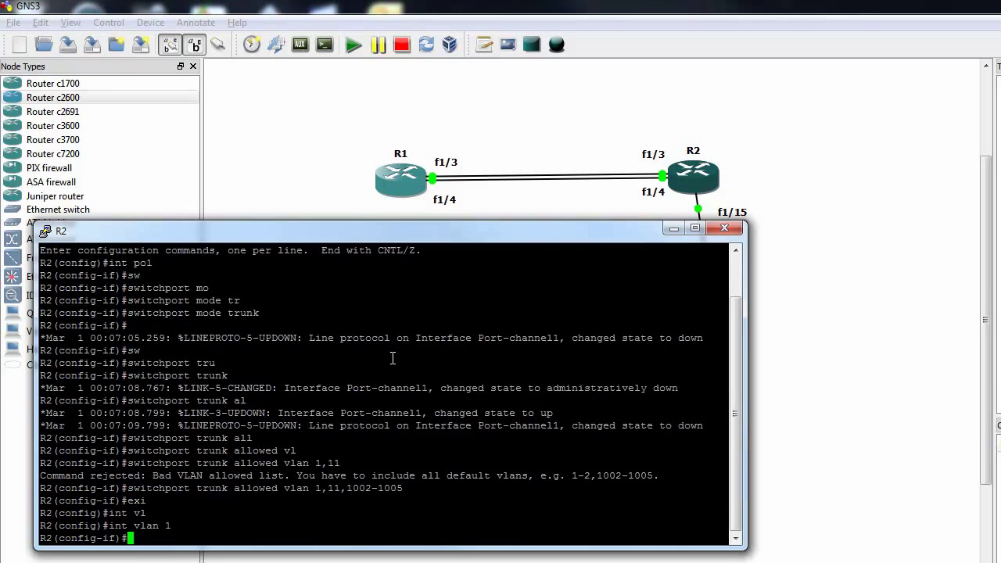
type("ip add")
key("Tab")
type("1.1.1.2 2")
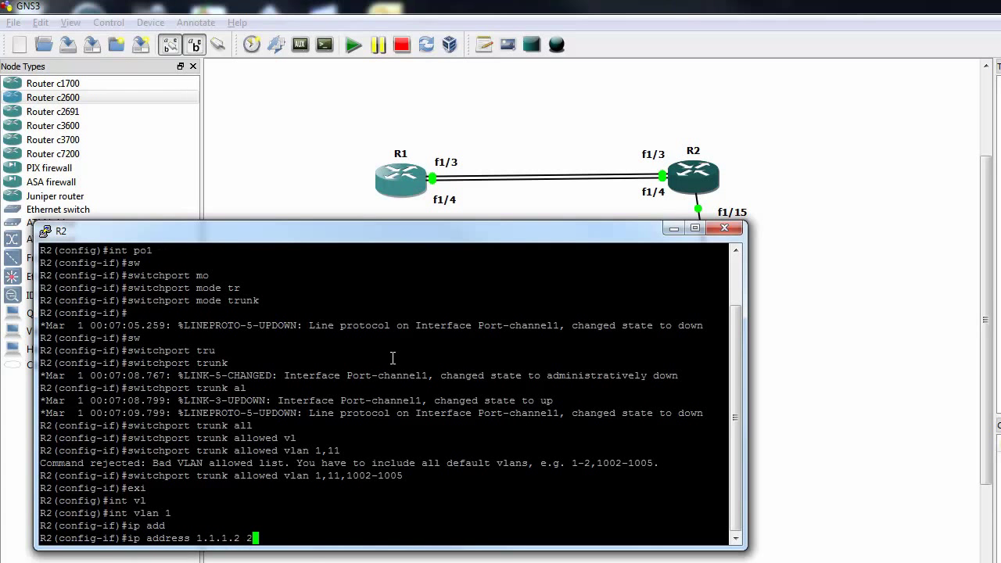
type("55.255.255.255.0")
key("Return")
type("no shu")
key("Return")
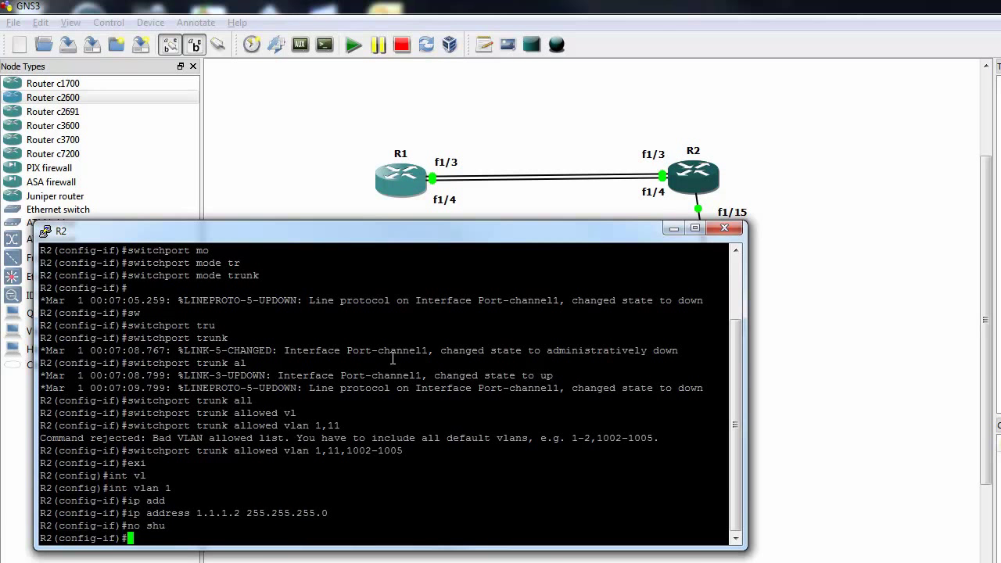
key("Return")
key("Return")
key("Return")
key("Return")
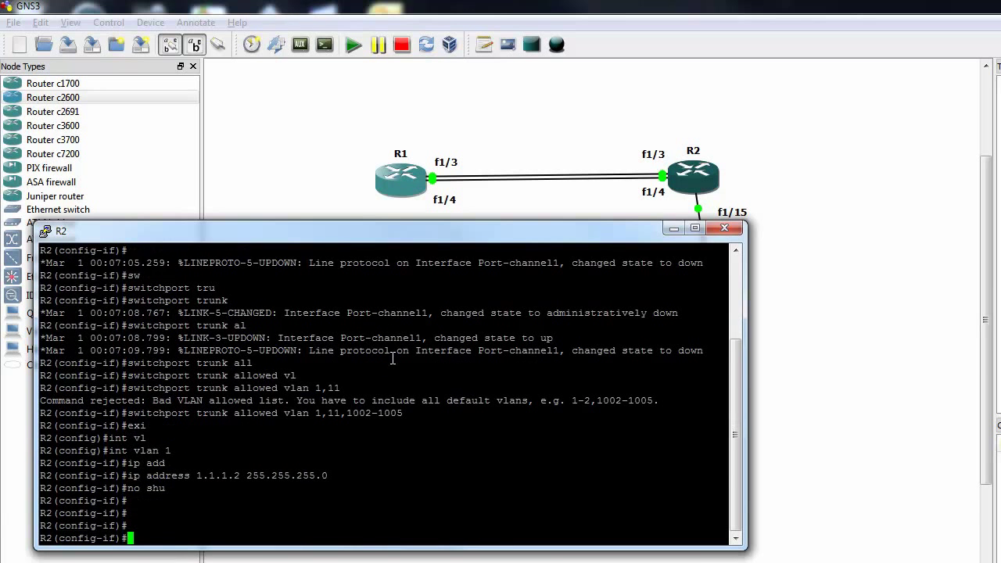
key("ctrl+z")
key("Return")
key("Return")
key("Return")
type("sh i")
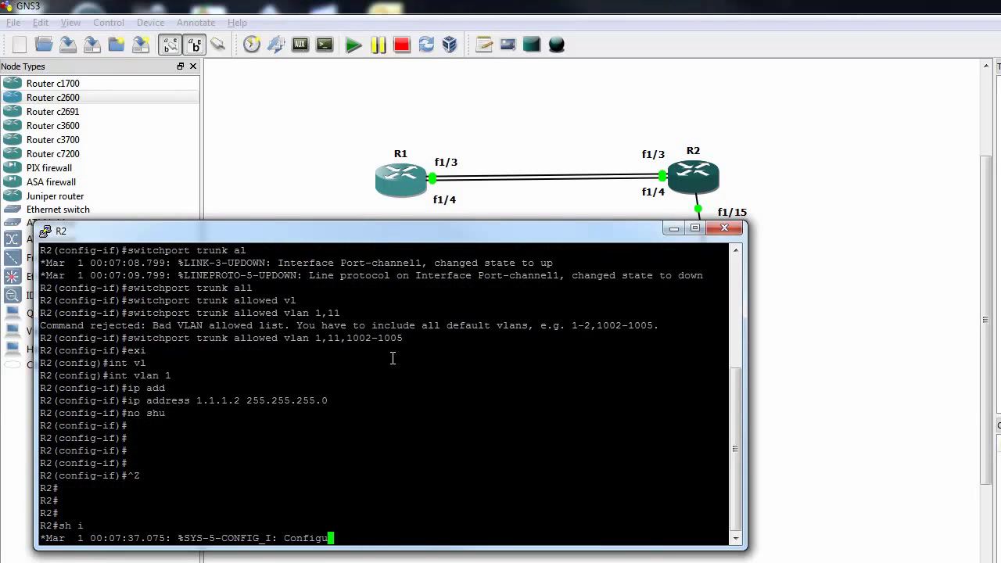
type("p int brie")
List R2's interface summary, noting Port-channel1's protocol is still down
key("Return")
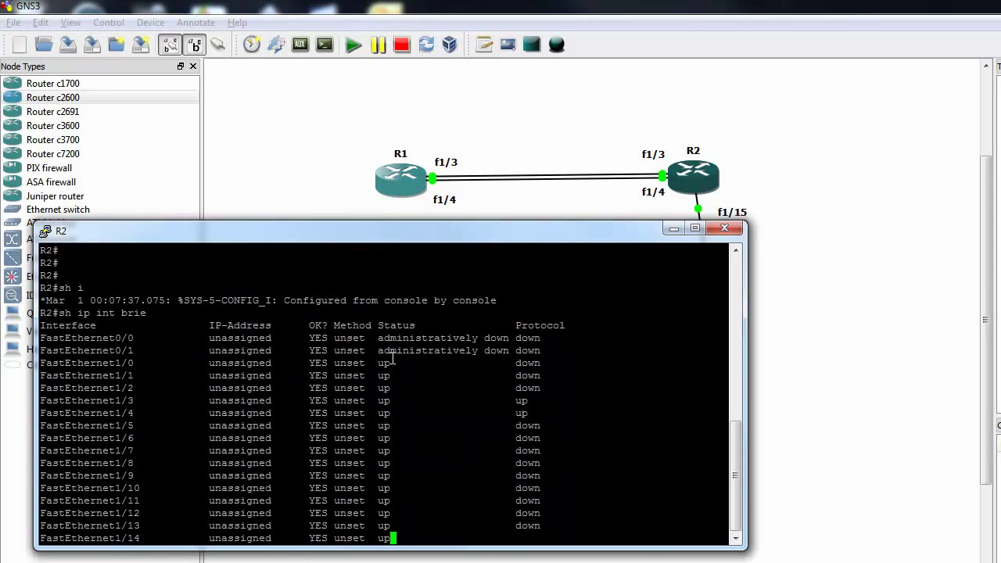
left_click_drag(550, 522, 525, 517)
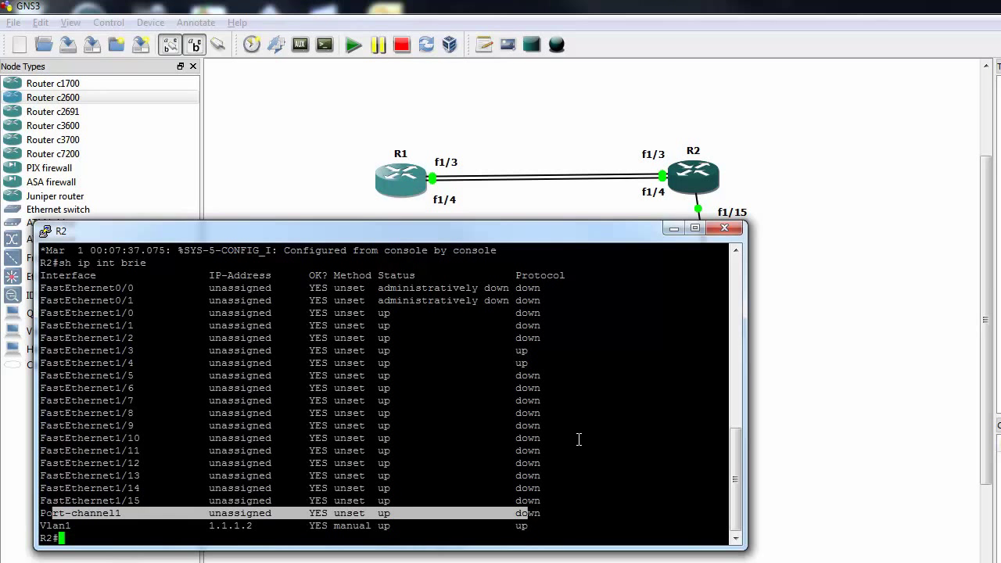
left_click(643, 376)
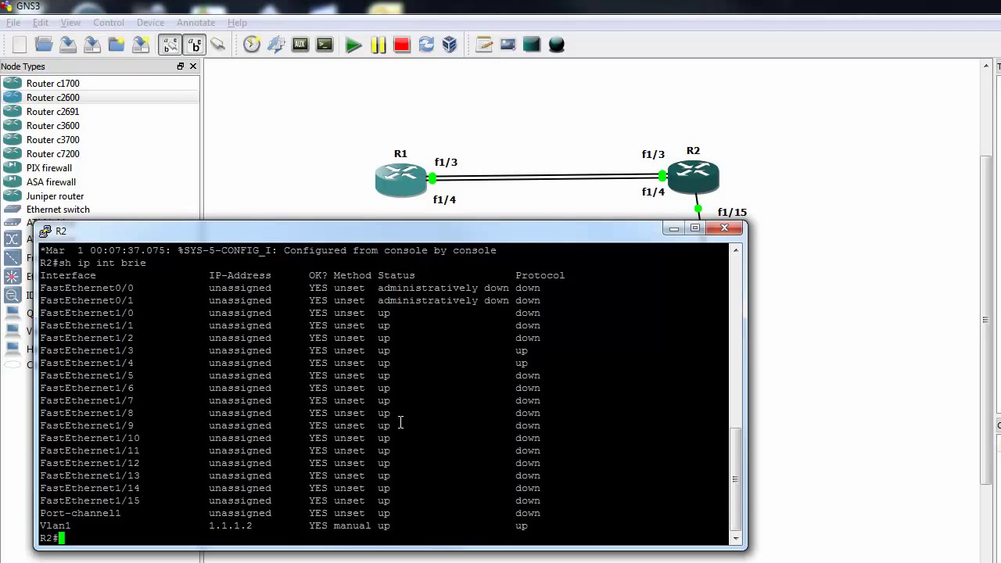
Show R2's VLAN summary with 'sh vlan-s', then close R2's console
type("sh vlan-s")
key("Return")
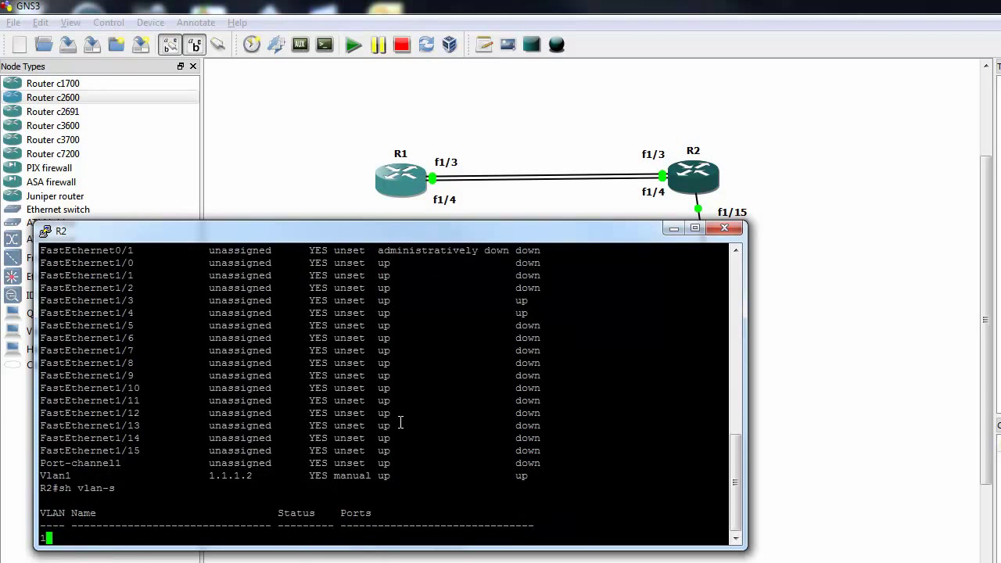
type("g")
left_click(725, 228)
On R1, enter configuration for the interface range f1/3 - 4
double_click(413, 182)
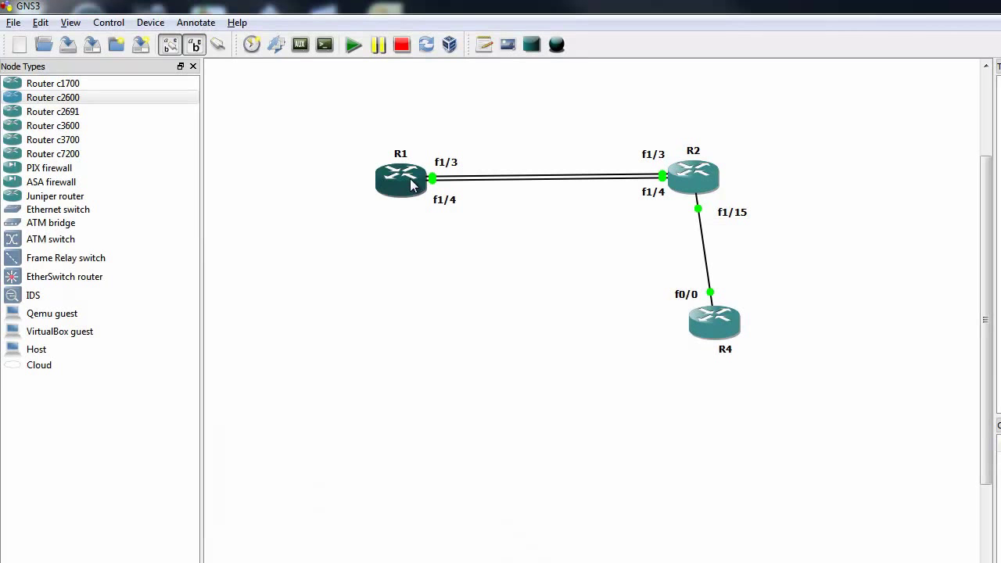
left_click_drag(405, 37, 406, 237)
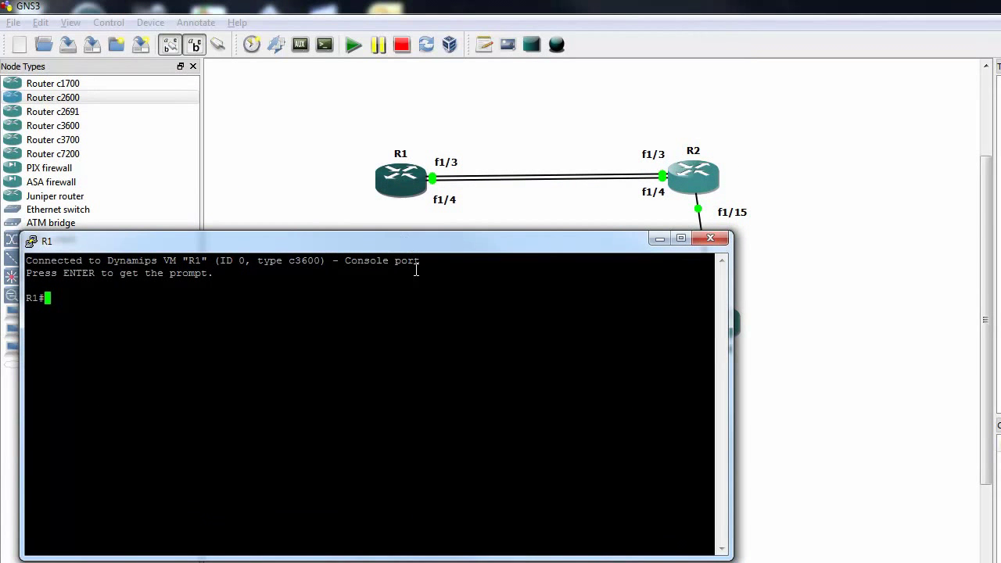
type("conf t")
key("Return")
type("int r")
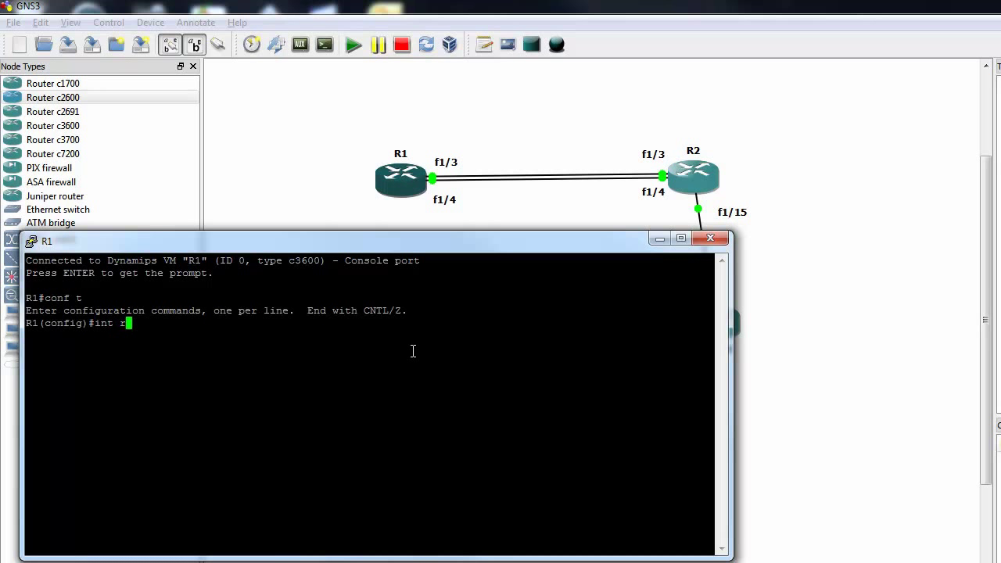
key("Tab")
type("f")
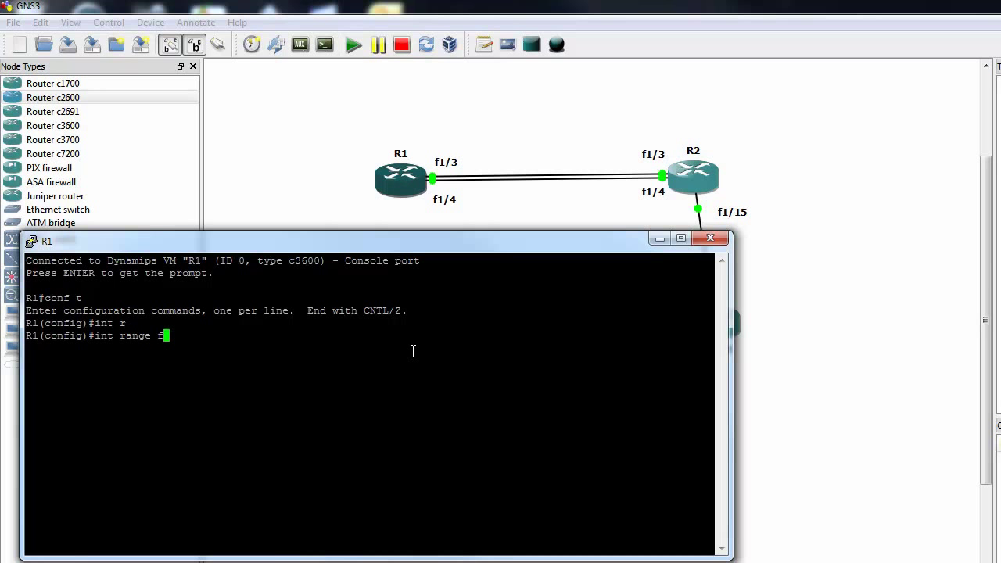
type("1/3 - 4")
key("Return")
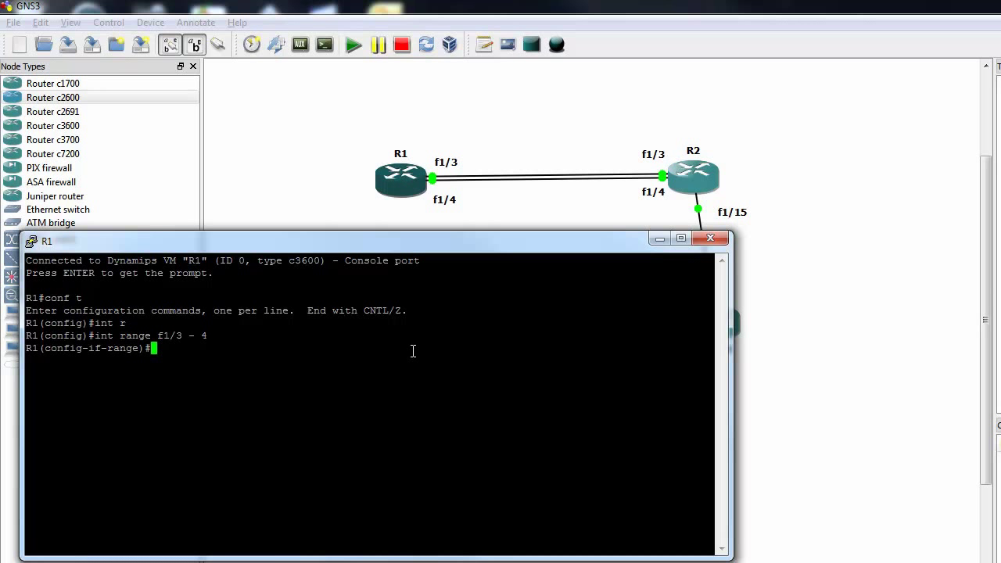
Copy Port-channel1's switchport trunk lines onto R1's f1/3–4
type("do sh run int po1")
key("Return")
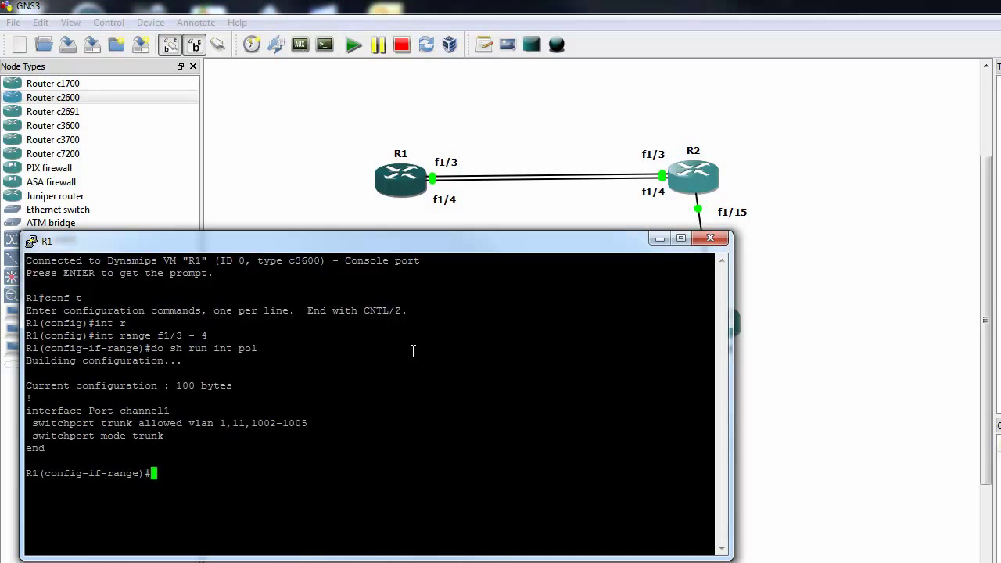
left_click_drag(322, 439, 29, 420)
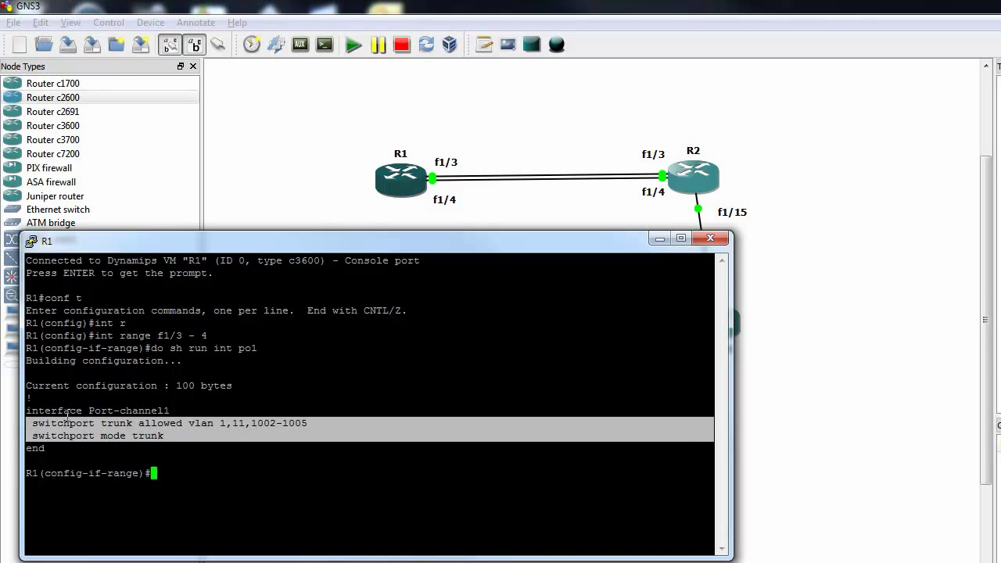
right_click(236, 442)
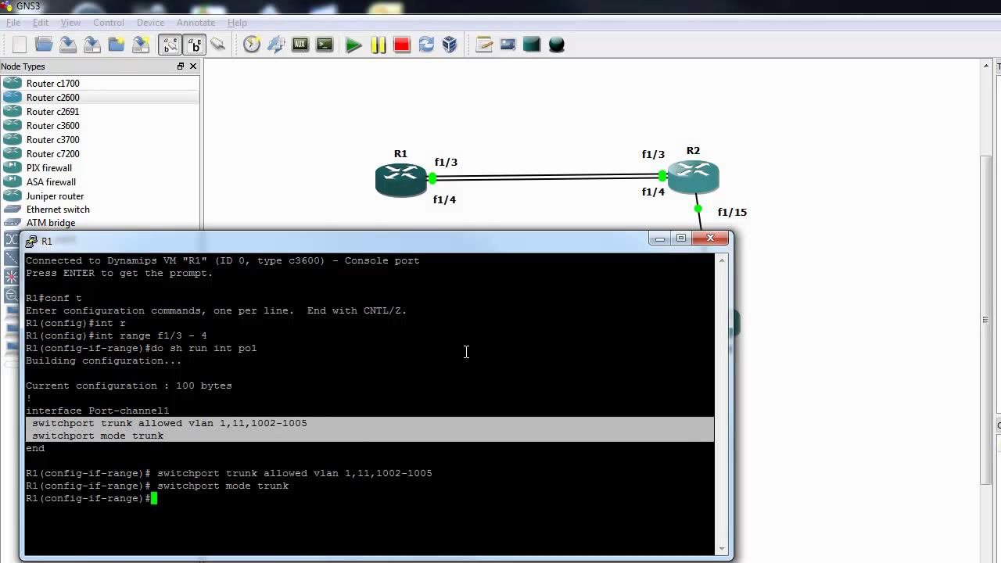
Join R1's f1/3 and f1/4 to channel-group 1 mode on
type("ch")
key("Tab")
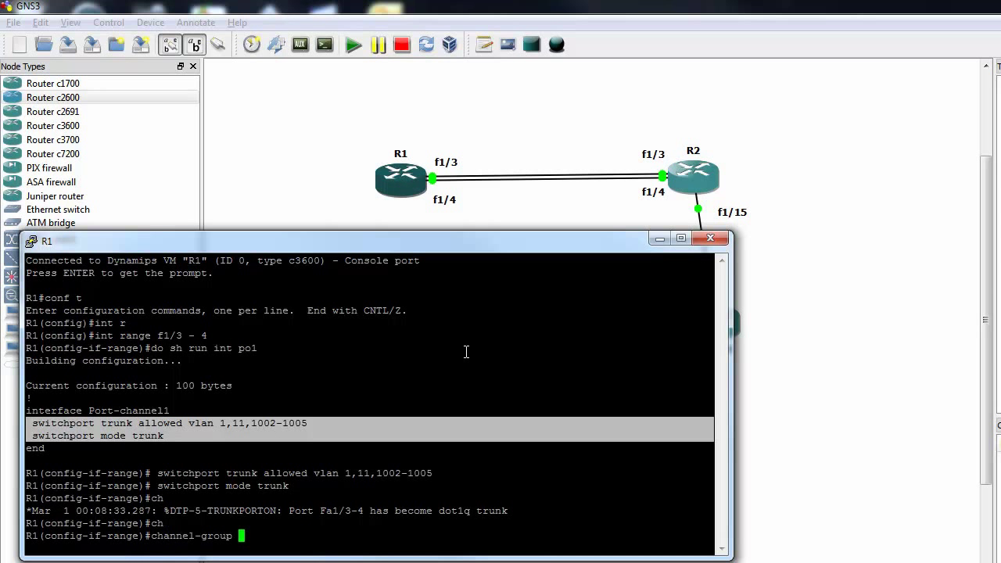
type("1")
type(" mo")
key("Tab")
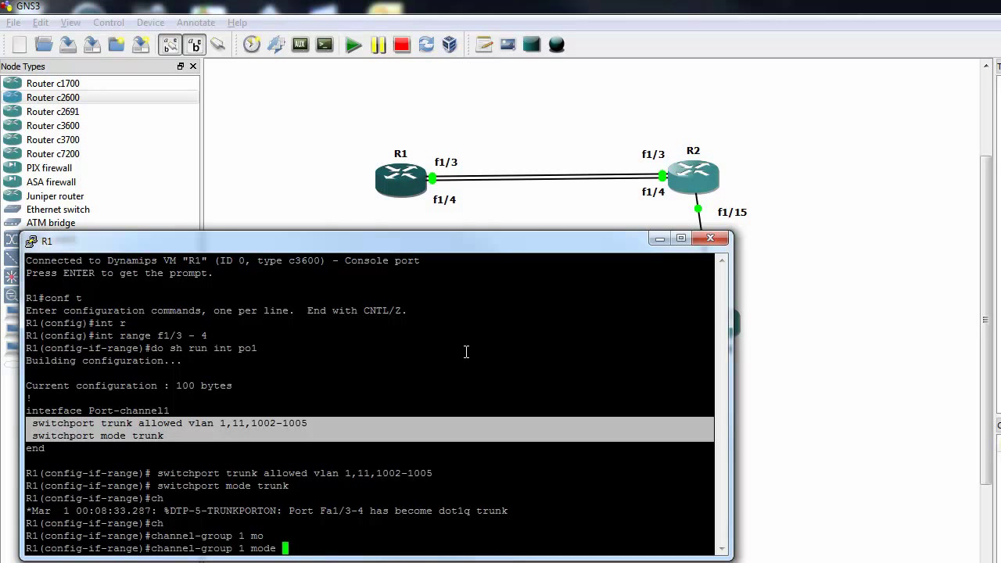
type("?")
type("on")
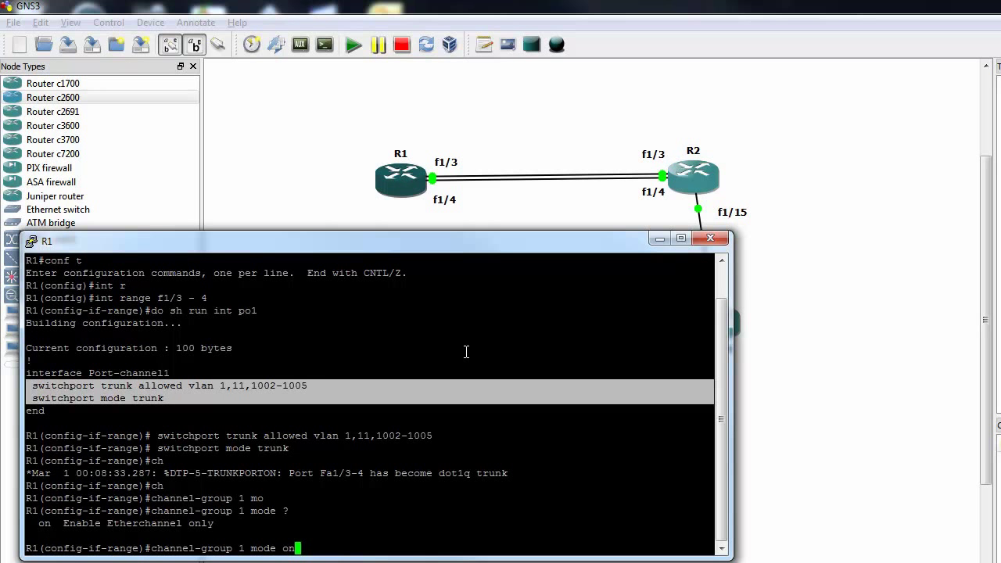
key("Return")
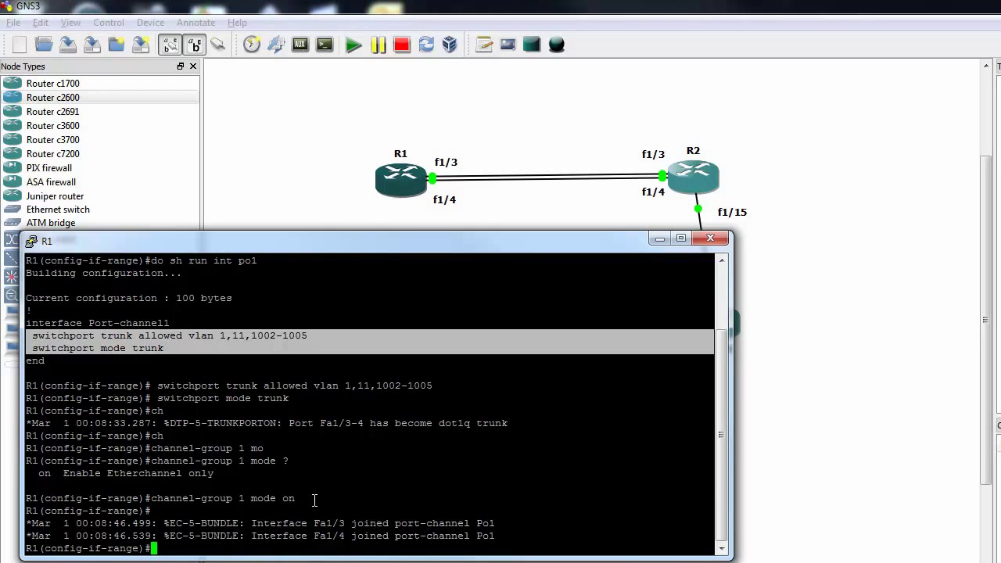
left_click_drag(304, 536, 401, 504)
left_click(329, 546)
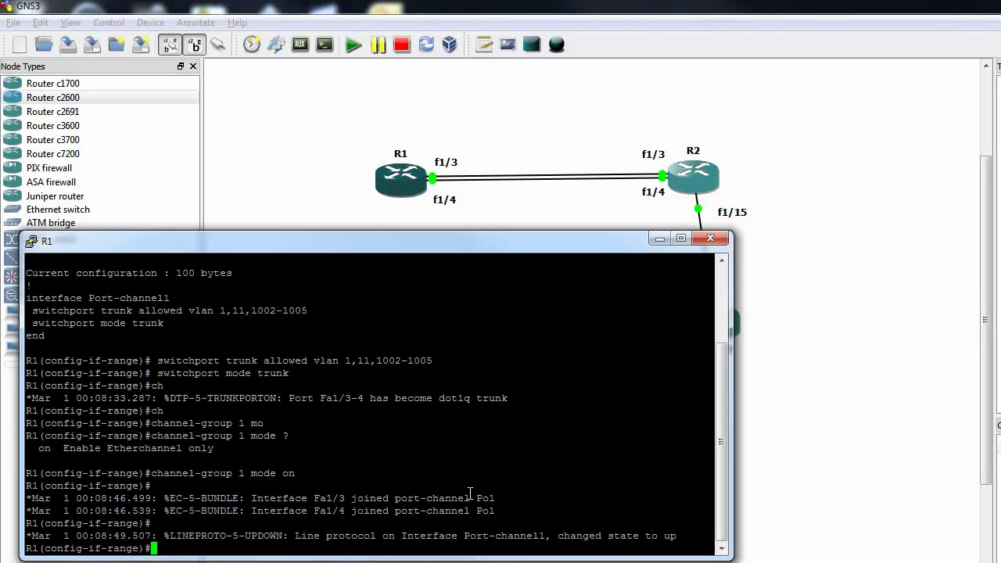
Verify f1/3's trunk and channel-group settings in the running config, then close R1's console
key("ctrl+z")
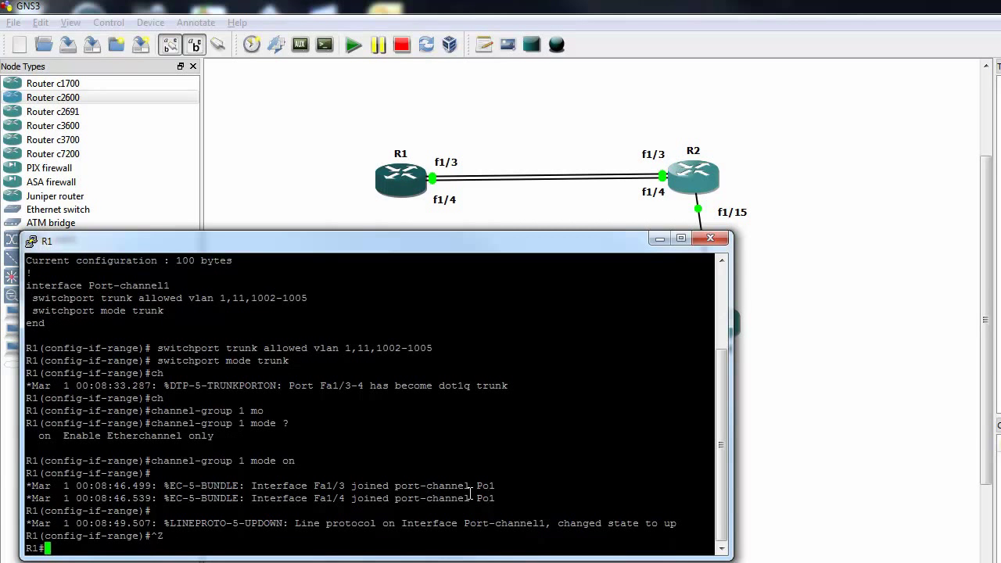
key("Return")
key("Return")
key("Return")
key("Return")
key("Return")
key("Return")
type("sh run int f1/3")
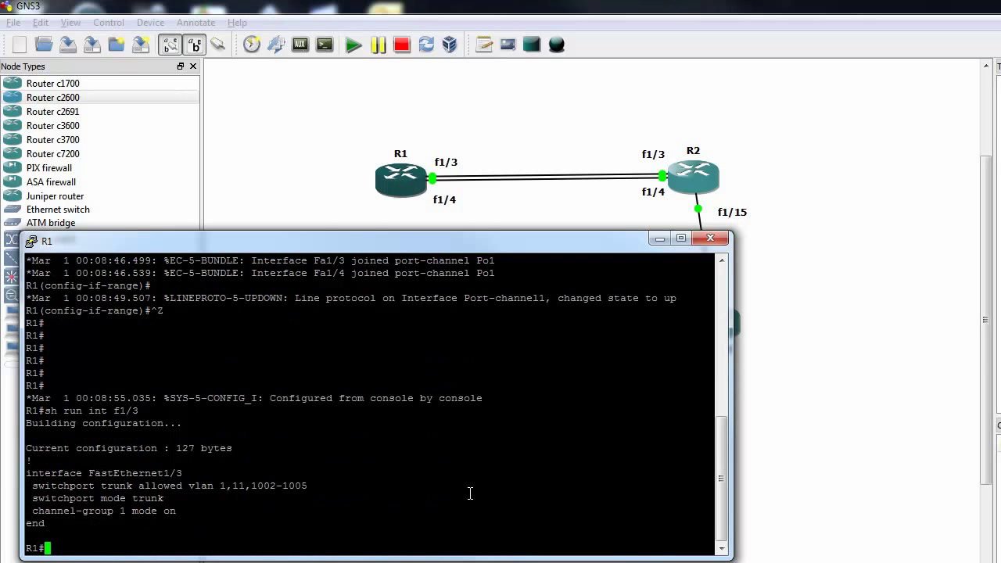
left_click_drag(248, 519, 127, 496)
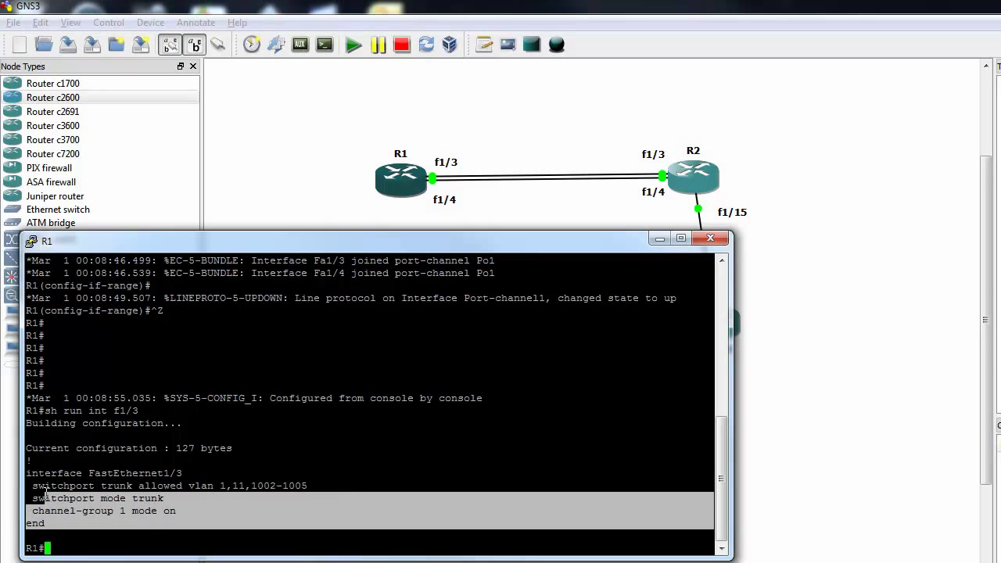
left_click_drag(208, 518, 30, 483)
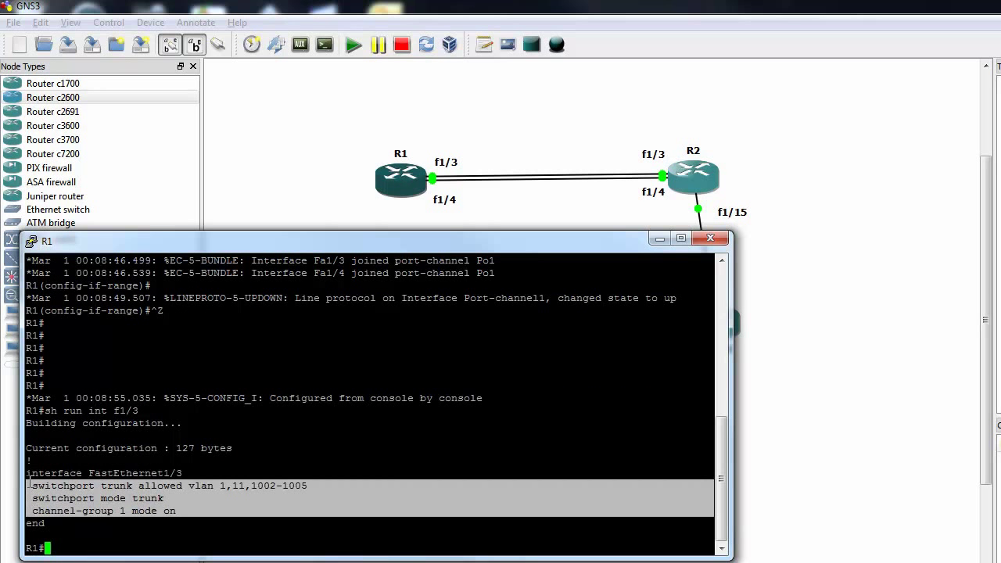
left_click(709, 238)
double_click(706, 191)
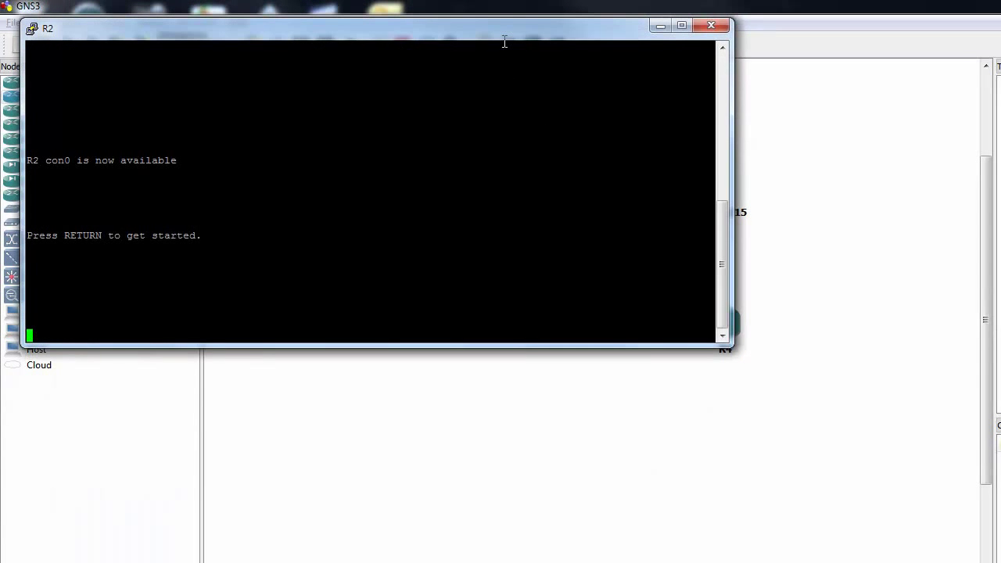
On R2, enter configuration for the interface range f1/3 - 4
left_click_drag(515, 26, 539, 217)
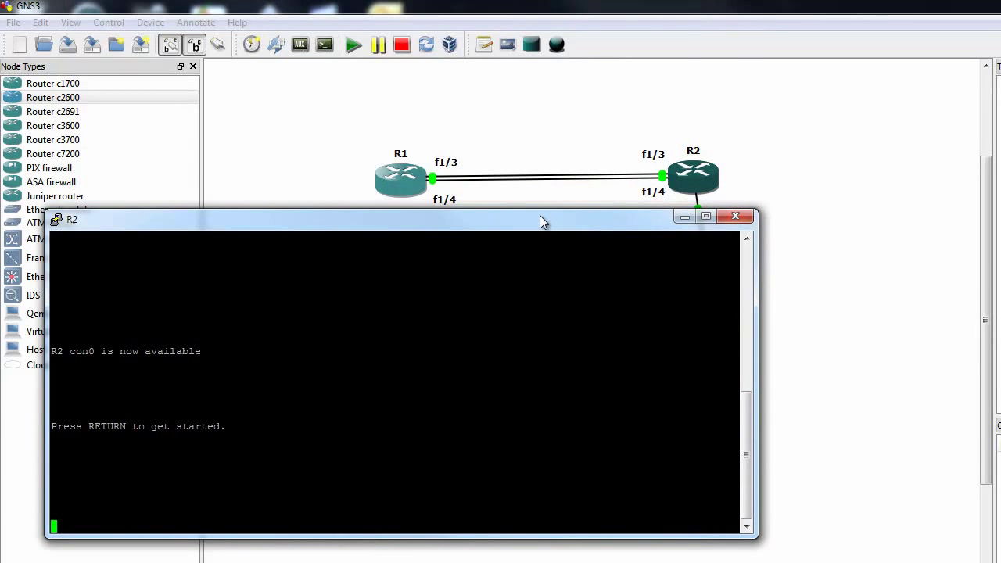
key("Return")
key("Return")
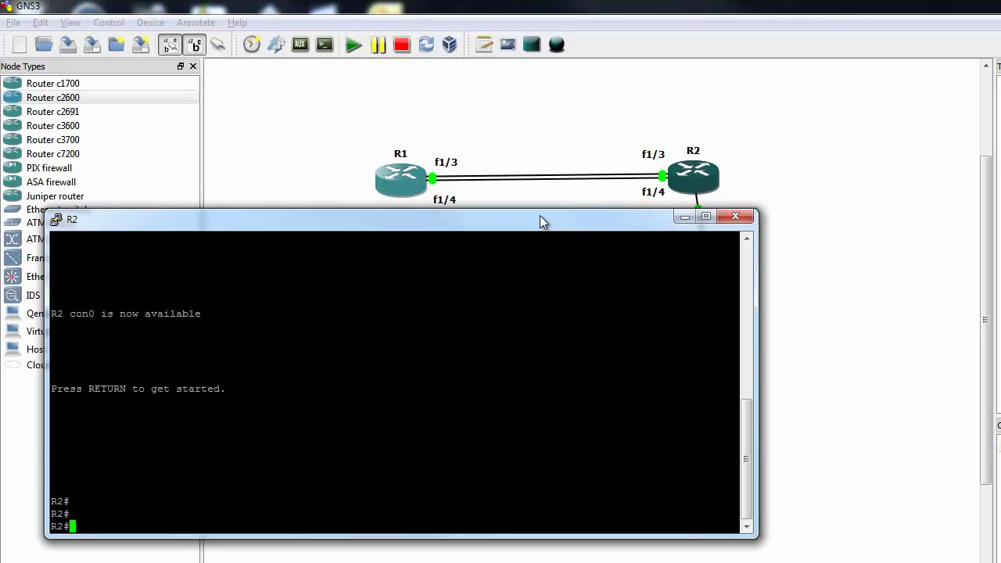
type("conf t")
key("Return")
type("int r")
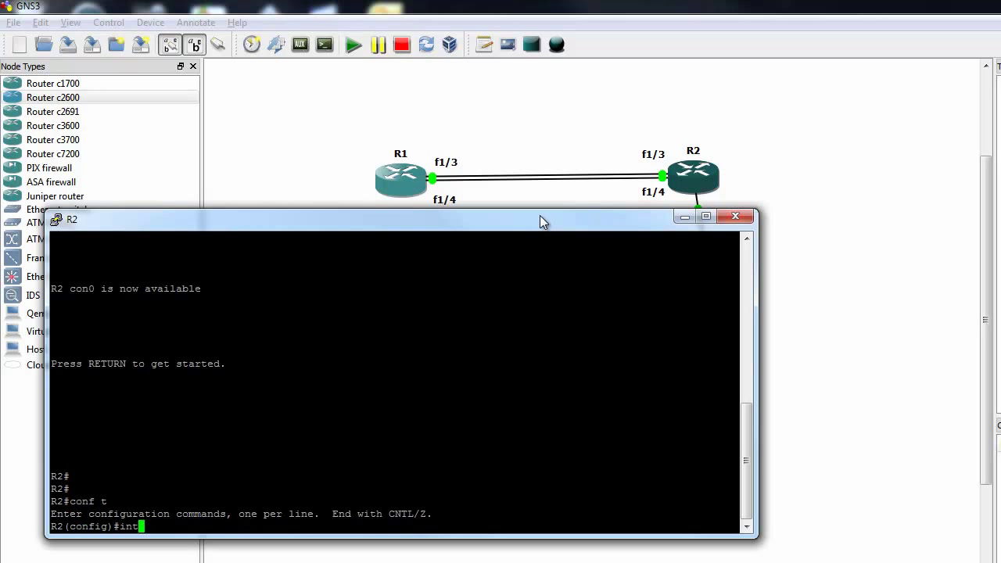
key("Tab")
type("f1")
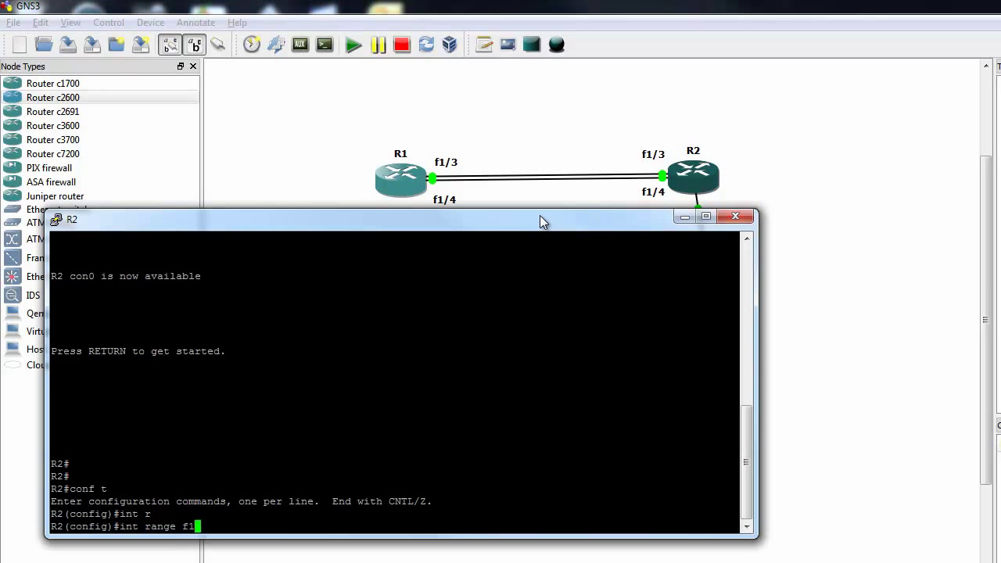
type("/3-4")
key("Return")
key("Up")
key("Left")
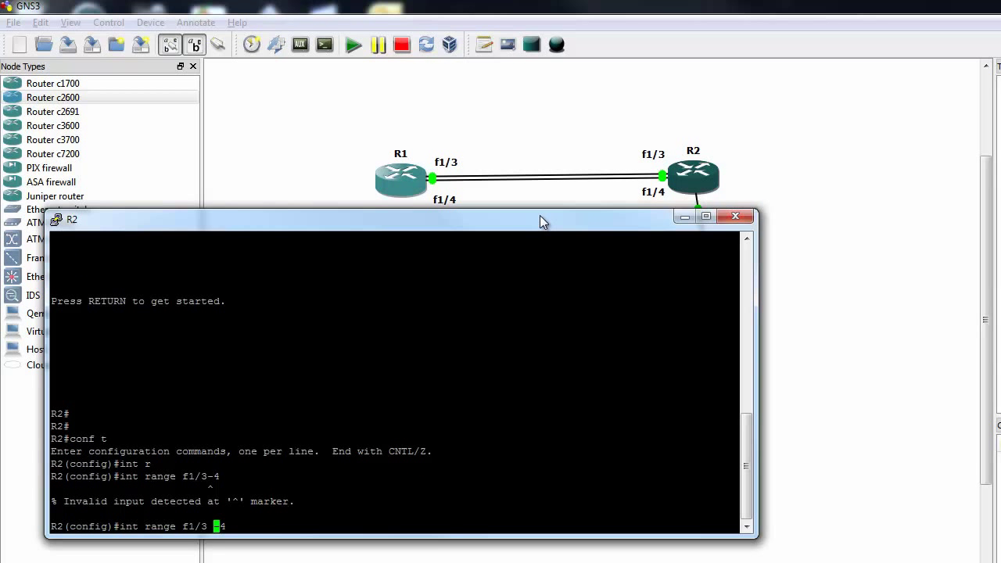
key("Right")
key("Return")
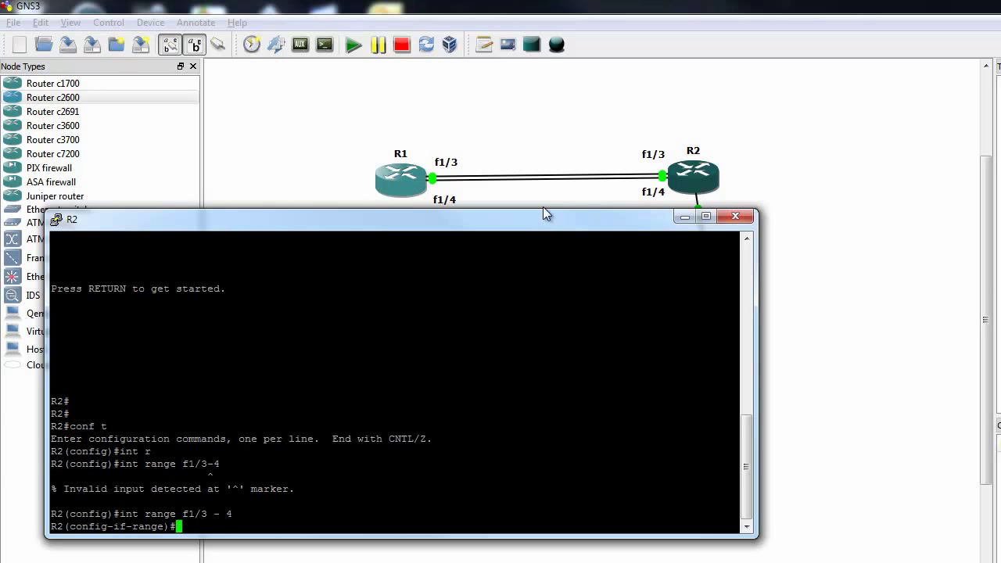
Paste the trunk VLAN 1,11,1002-1005 and channel-group 1 mode on lines, then exit configuration
right_click(472, 346)
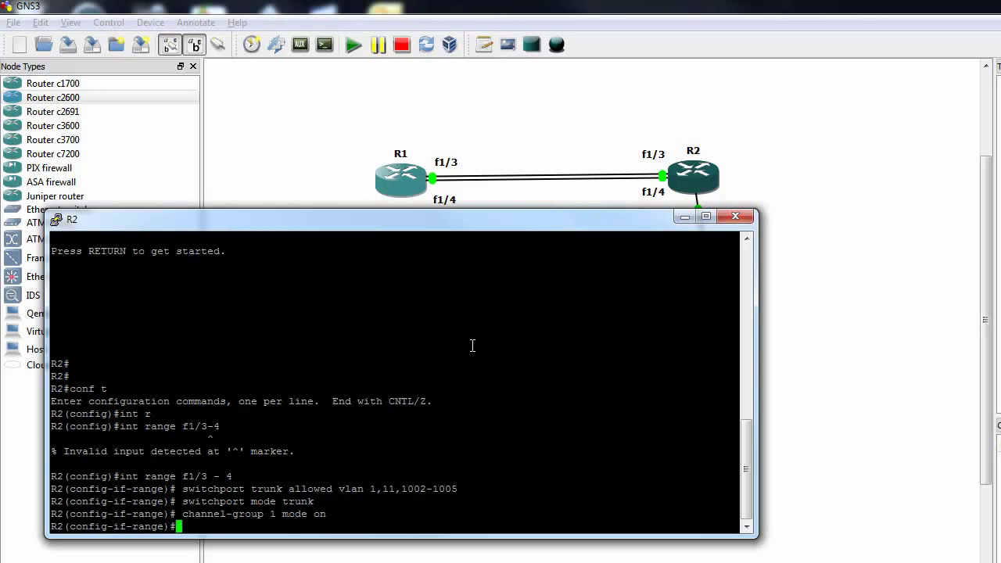
key("Return")
key("Return")
key("ctrl+z")
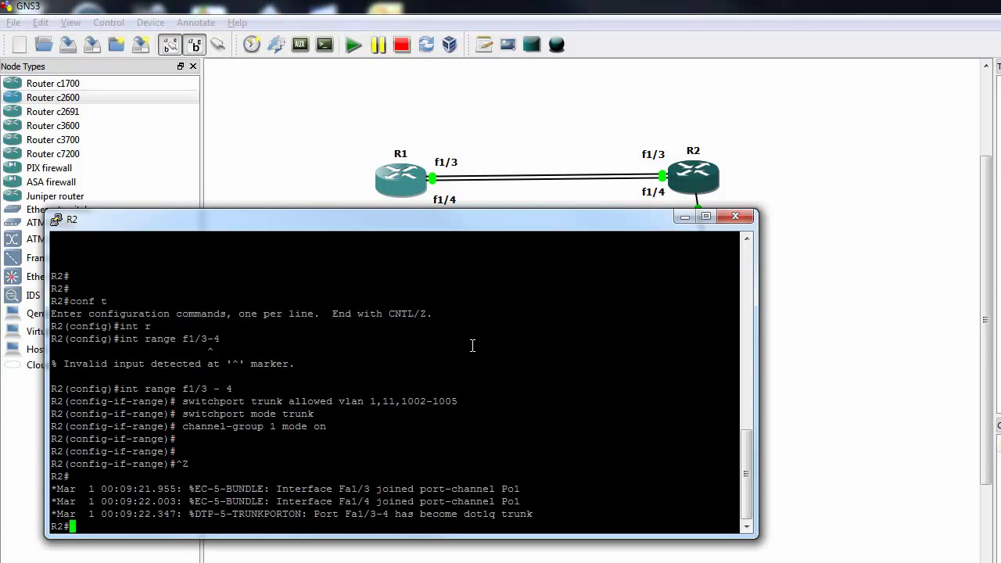
key("Return")
key("Return")
key("Return")
key("Return")
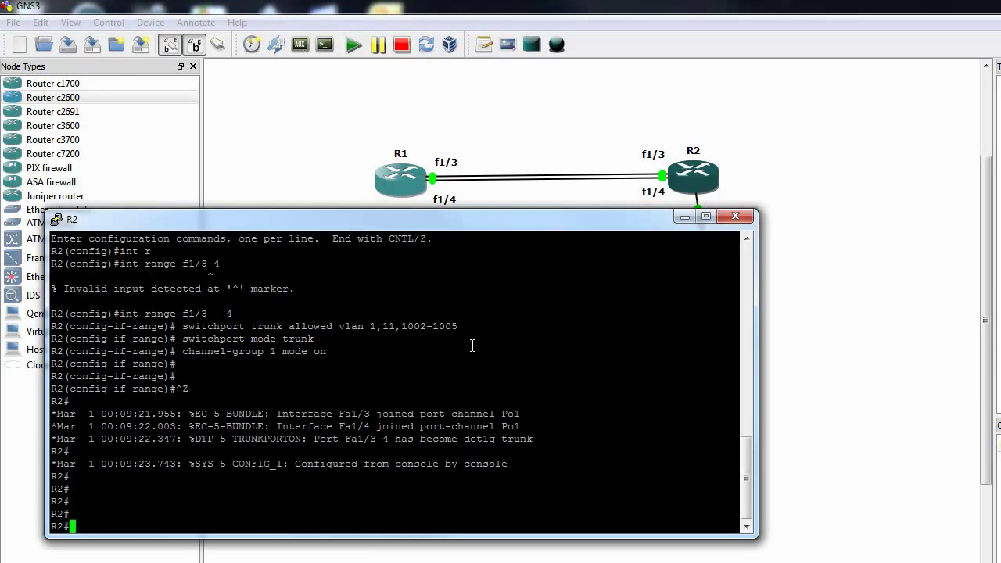
type("sh ip ")
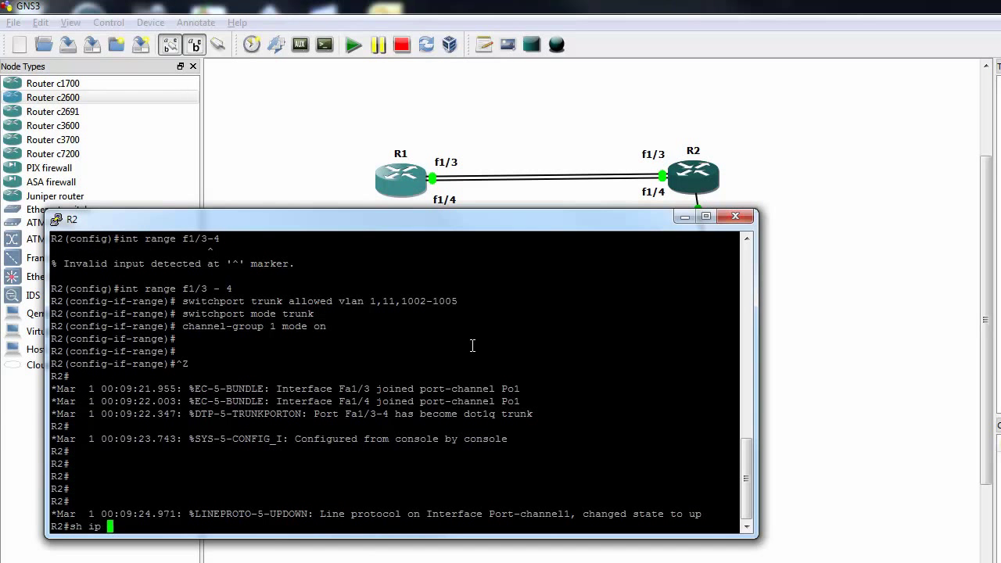
type("int brie | i Po")
Confirm R2's Port-channel1 shows up with 'sh ip int brie | i Po'
key("Return")
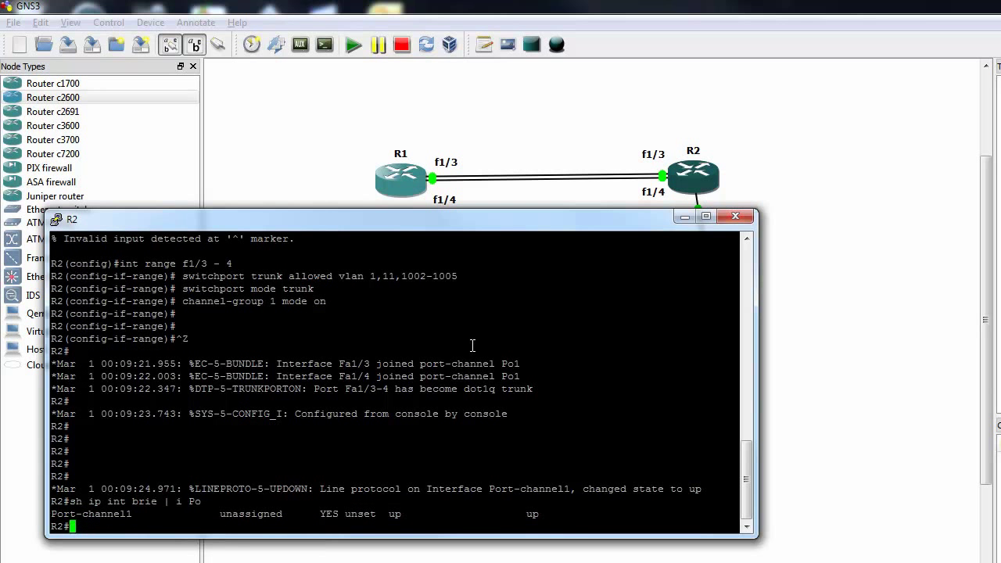
left_click_drag(565, 521, 188, 516)
left_click(273, 460)
key("Return")
key("Return")
Check the etherchannel summary showing Fa1/3 and Fa1/4 bundled (P) in Po1
type("sh eth")
key("Tab")
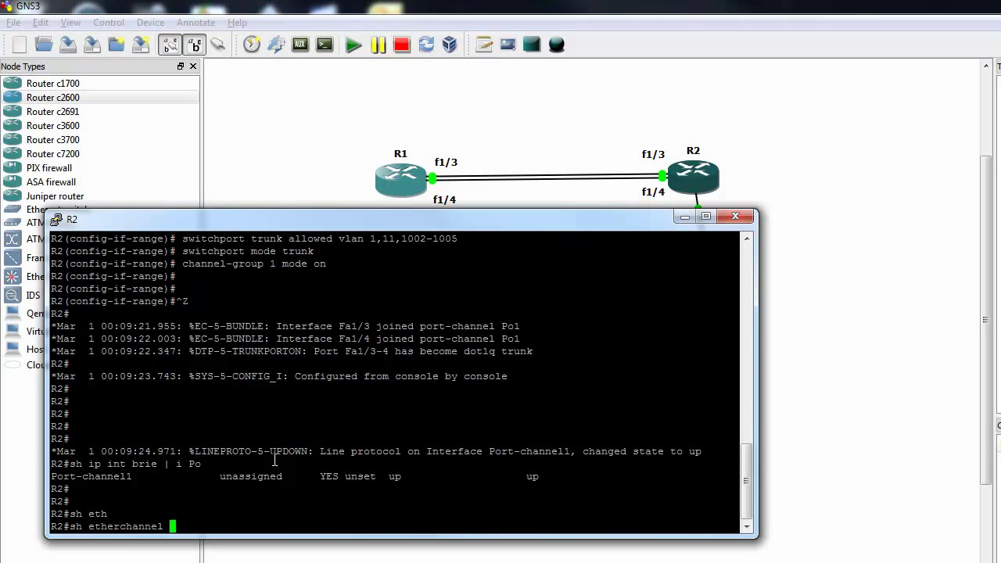
type("sum")
key("Tab")
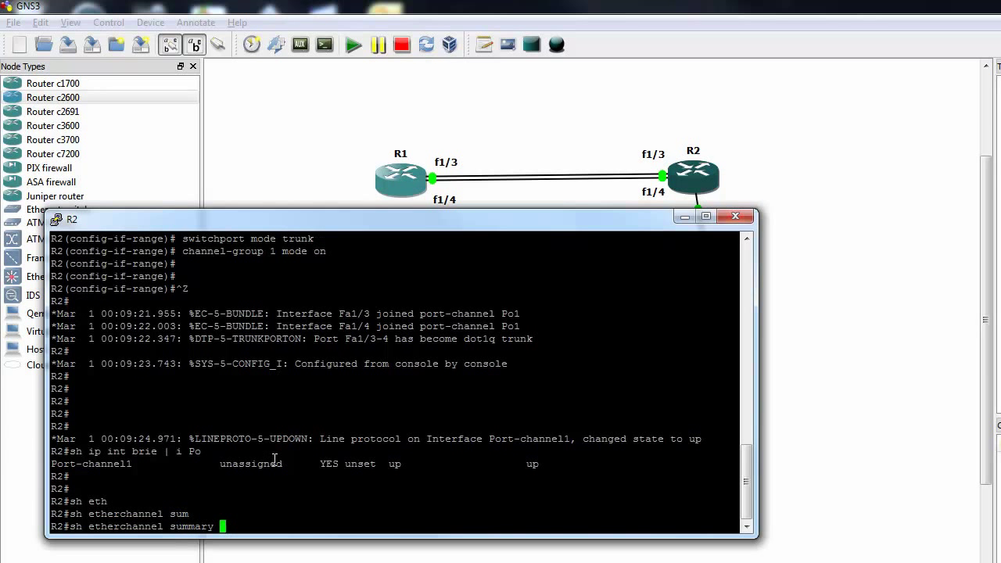
key("Return")
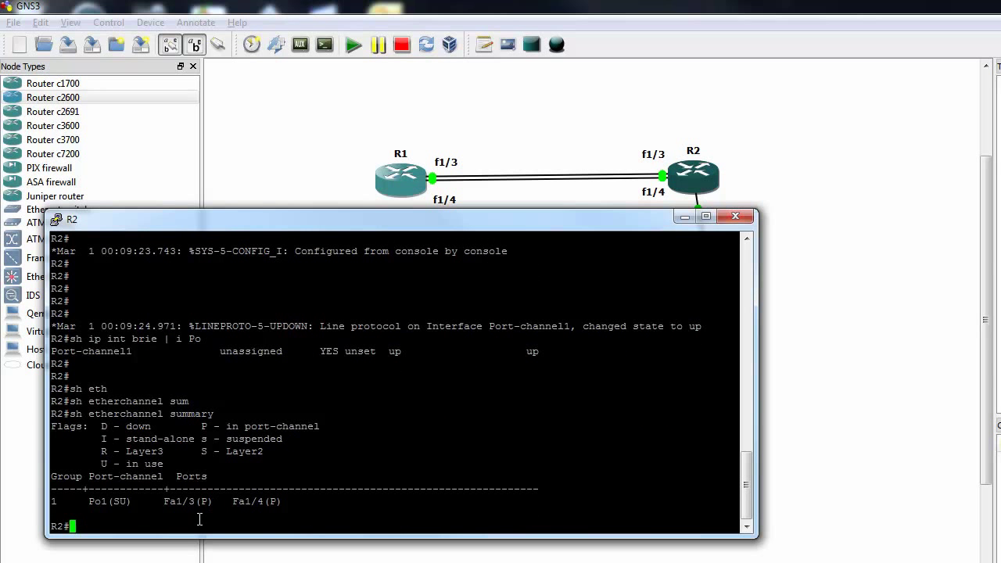
left_click_drag(200, 505, 210, 507)
left_click(271, 504)
left_click_drag(273, 502, 283, 503)
left_click_drag(226, 426, 108, 427)
left_click(402, 455)
left_click_drag(288, 507, 183, 505)
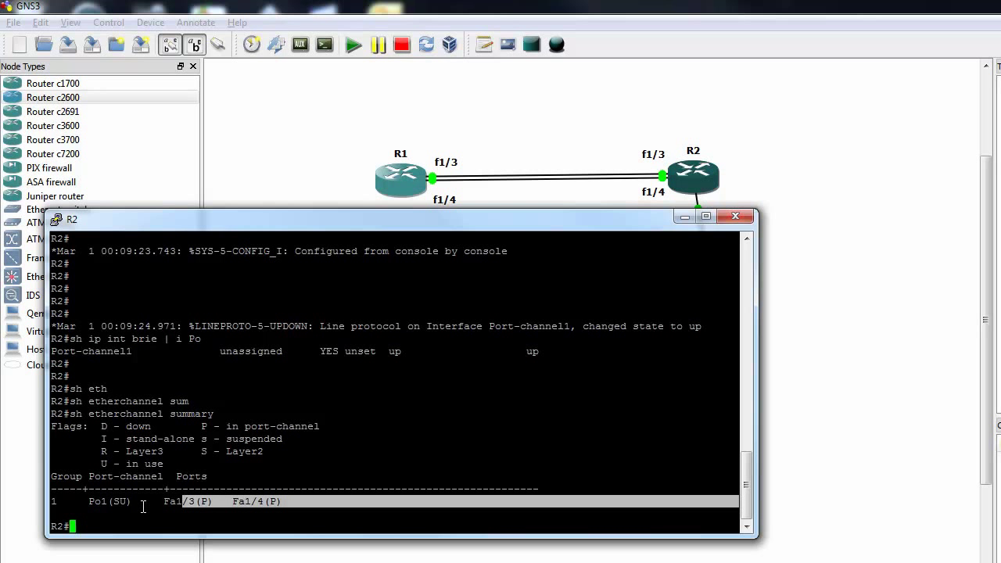
left_click(364, 439)
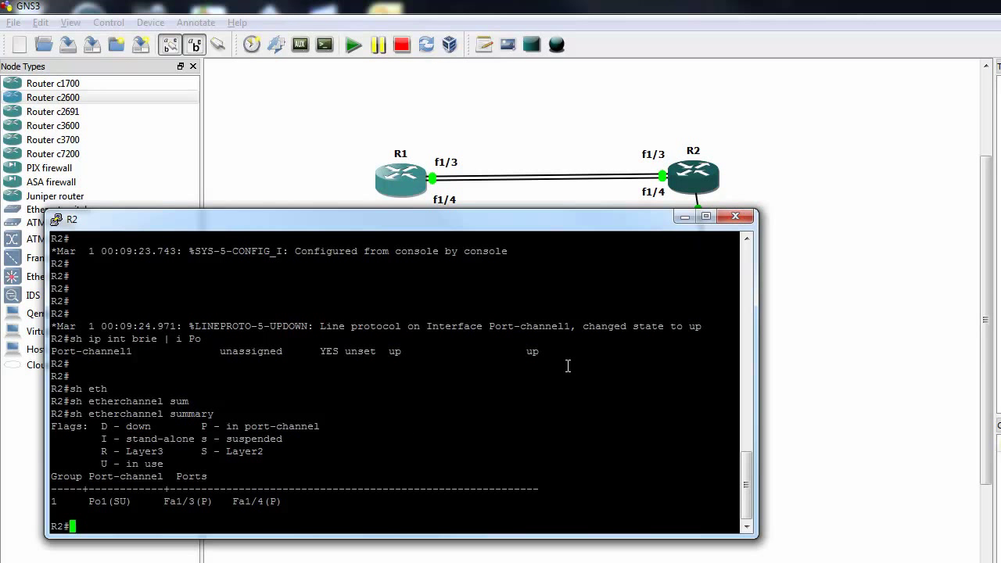
Ping 1.1.1.1 twice from R2 for full success, then close R2's console
type("ping 1.1.1.1")
key("Return")
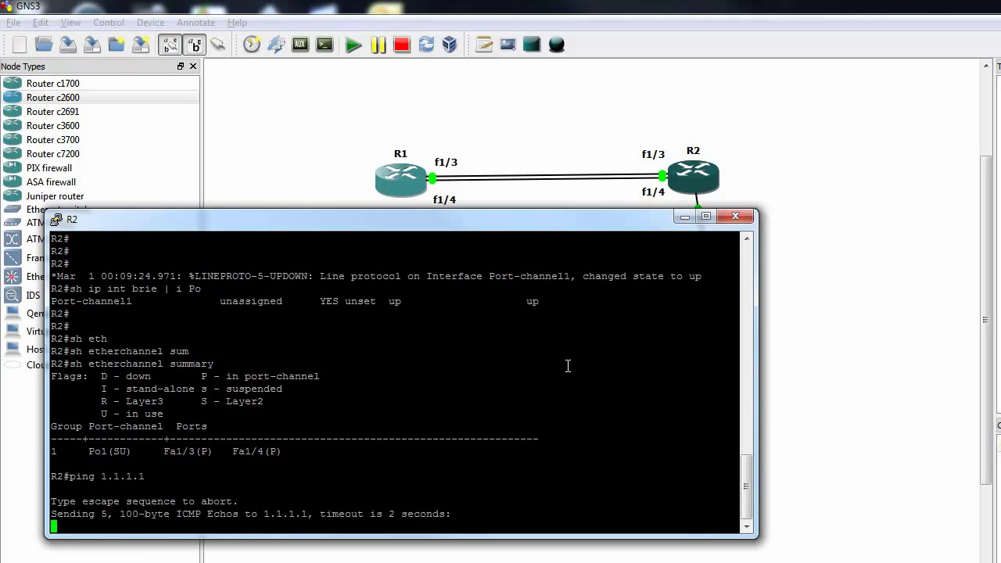
key("Up")
key("Return")
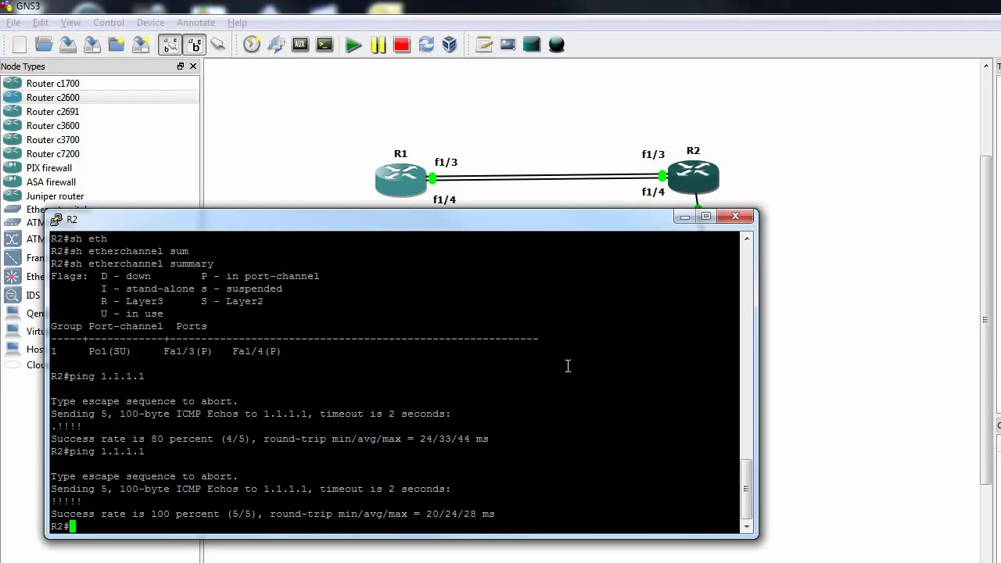
left_click(735, 217)
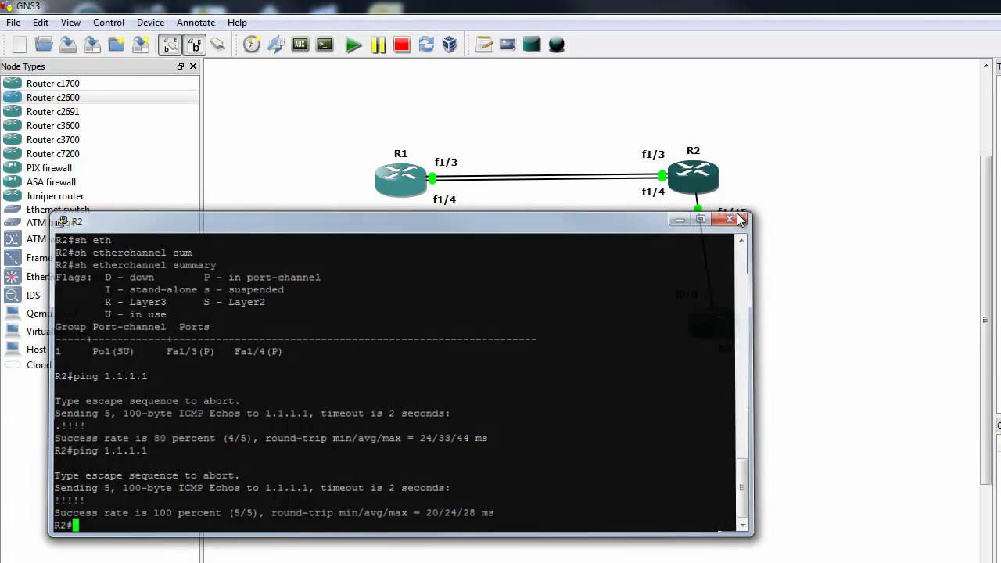
Open R4's console beside the topology and enter interface configuration for FastEthernet0/0
double_click(719, 327)
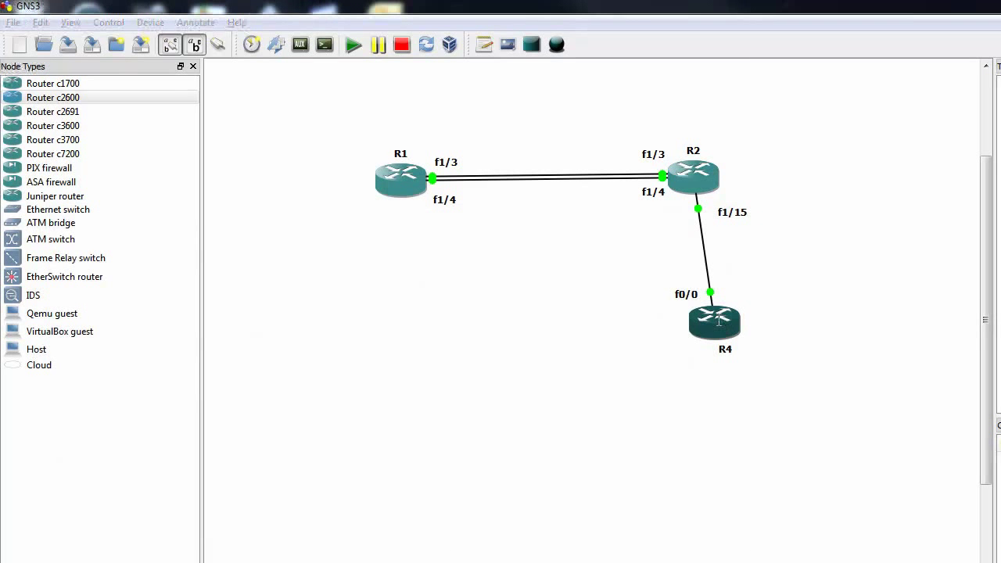
left_click_drag(485, 48, 501, 219)
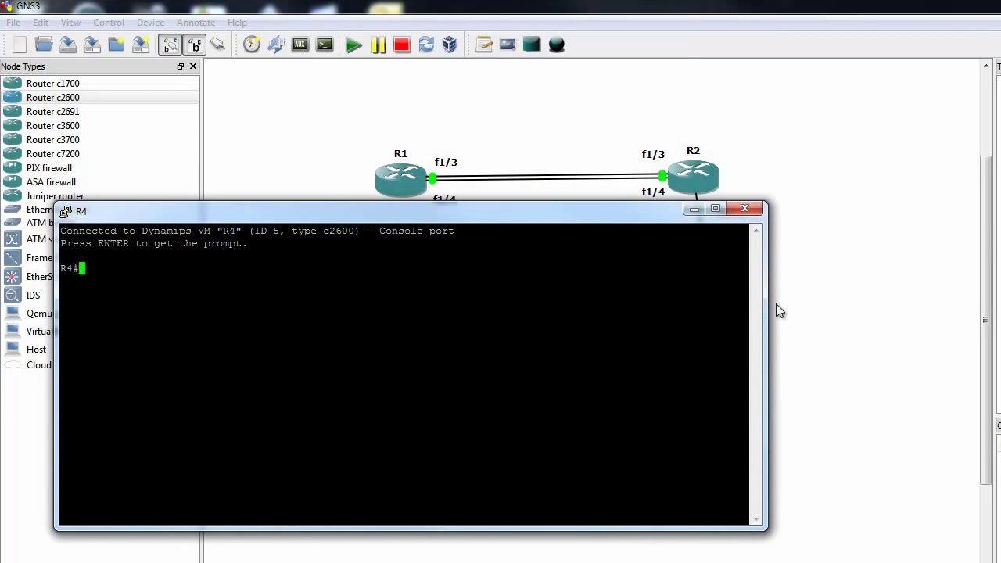
left_click_drag(767, 300, 672, 300)
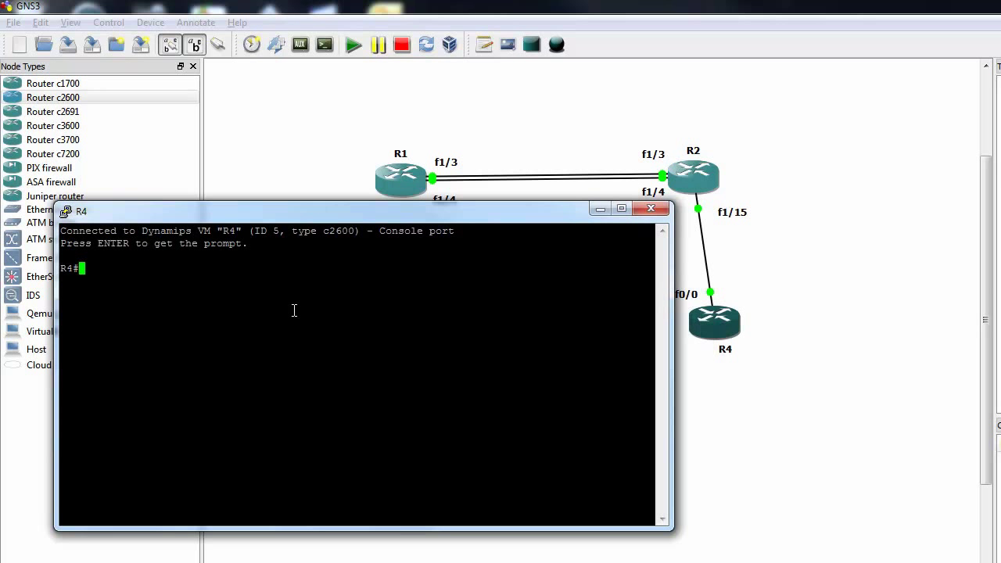
type("conf t")
key("Return")
type("int f0/0")
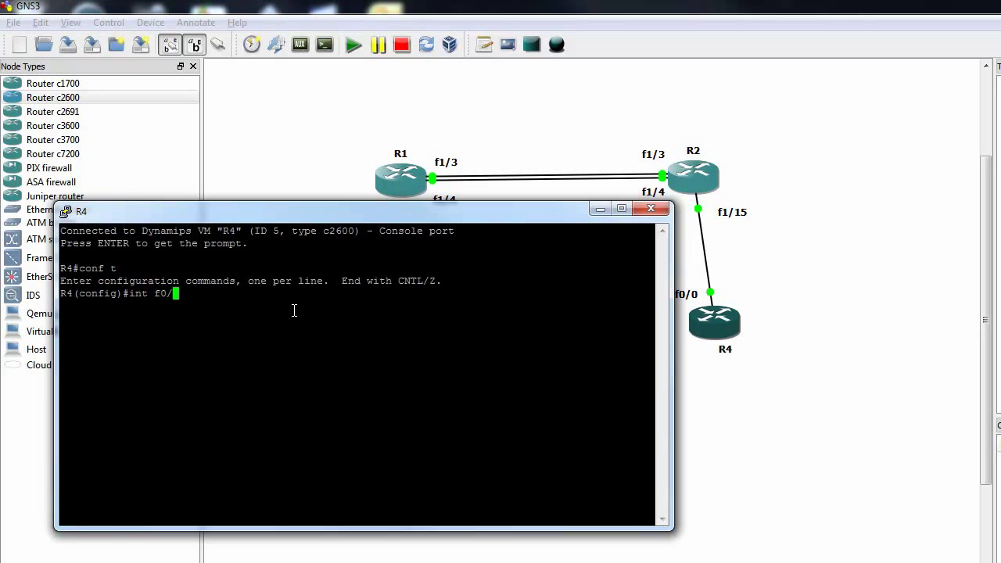
key("Return")
Assign 1.1.1.3 255.255.255.0 to R4's f0/0, enable it, and return to privileged mode
type("ip add")
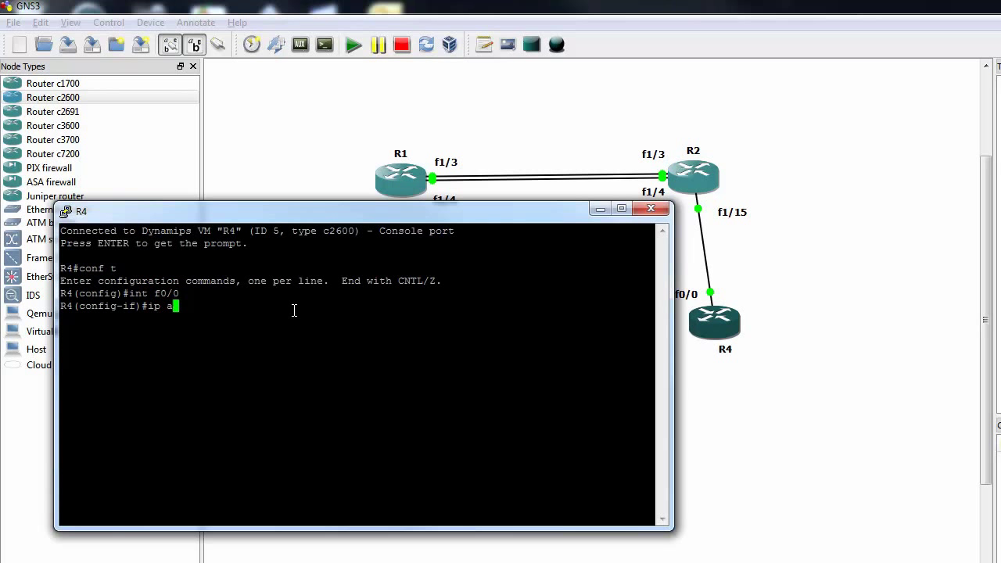
key("Tab")
type("1.1.1.3")
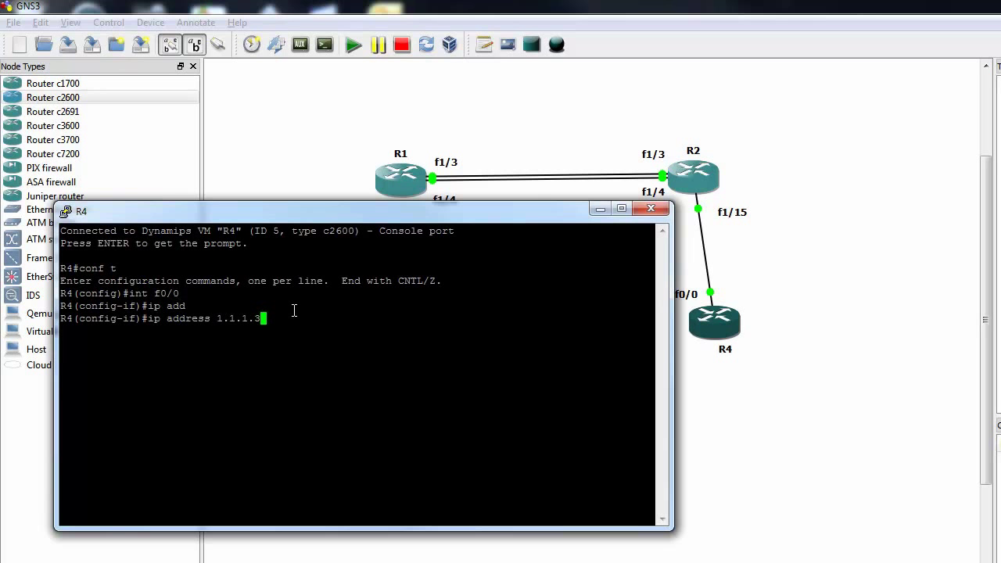
type(" 255.255.255.0")
key("Return")
type("no shut")
key("Return")
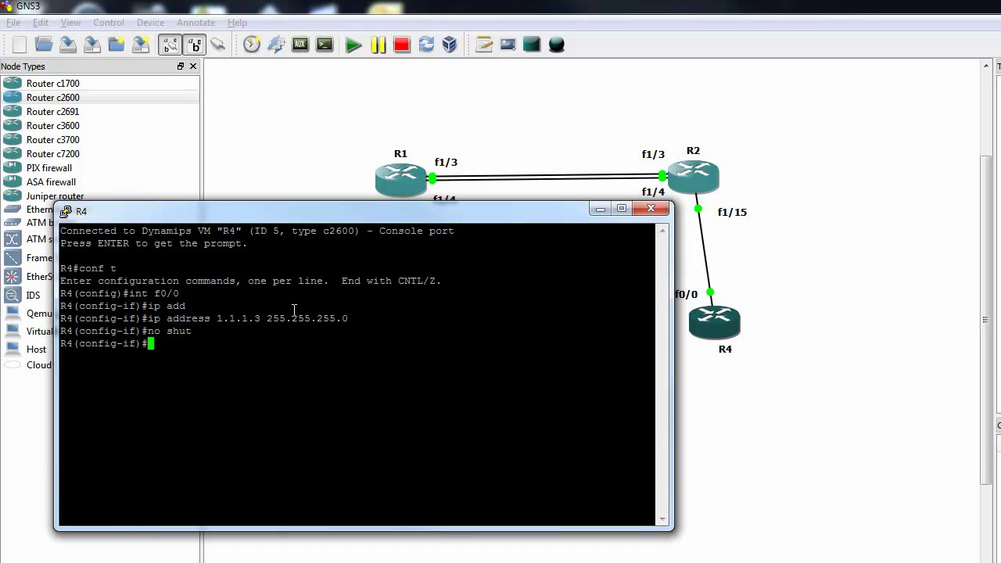
key("Return")
key("Return")
key("Return")
type("exi")
key("Return")
key("Return")
key("Return")
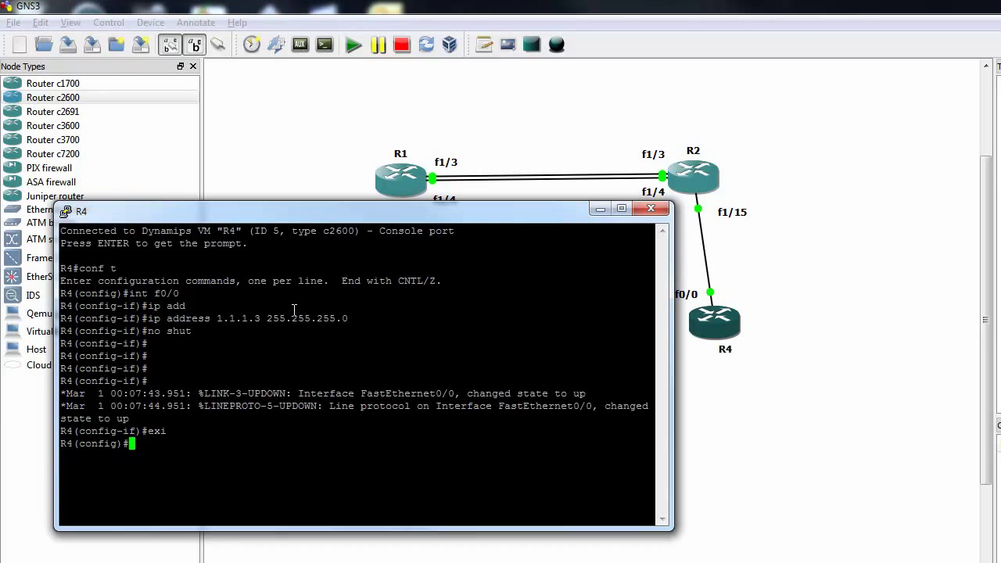
type("exi")
key("Return")
Check R4's interfaces, ping 1.1.1.2 and 1.1.1.1 (both fail), review f0/0's configuration
type("sh i")
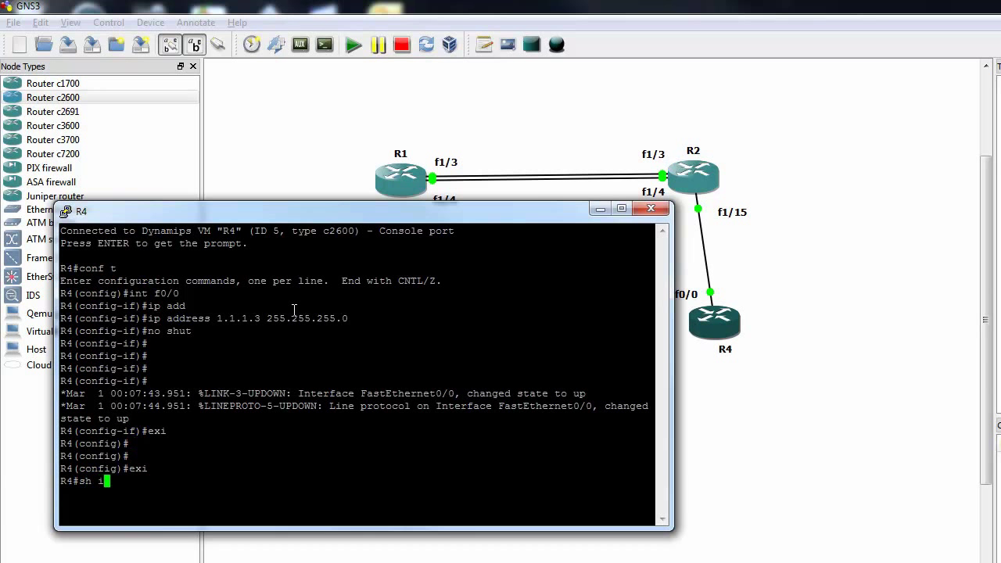
type("p int brie")
key("Return")
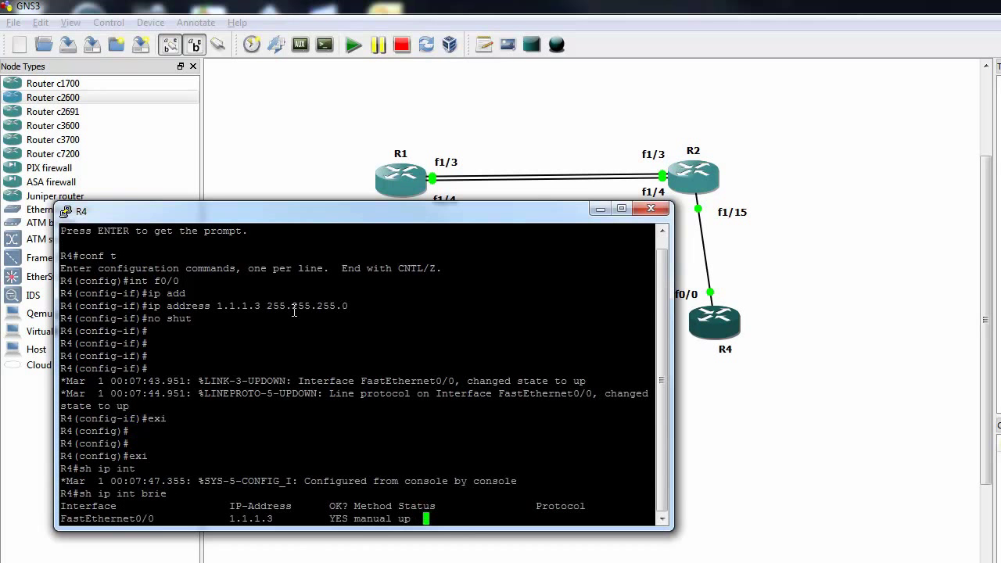
key("Return")
key("Return")
type("ping 1.1.1.2")
key("Return")
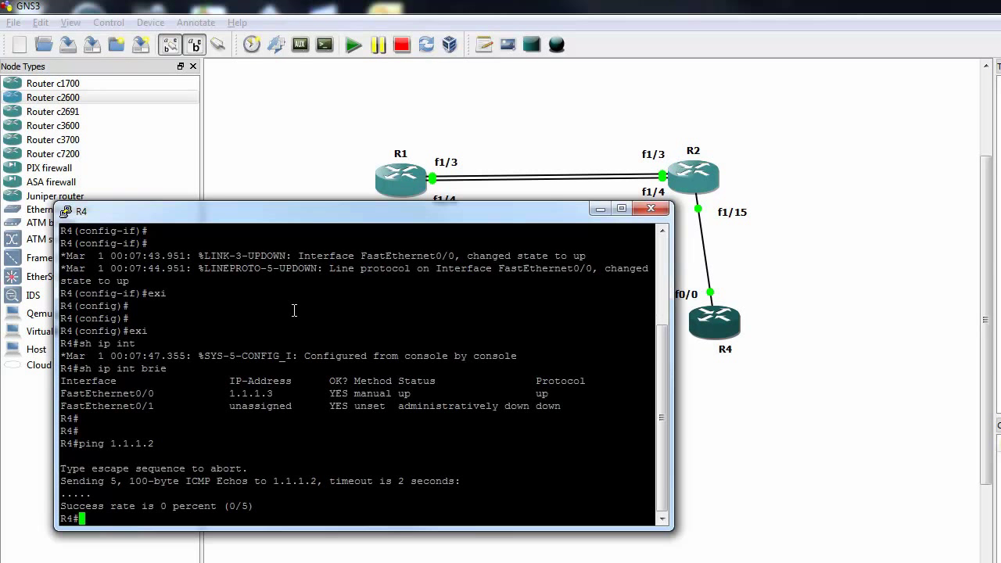
key("Up")
key("Return")
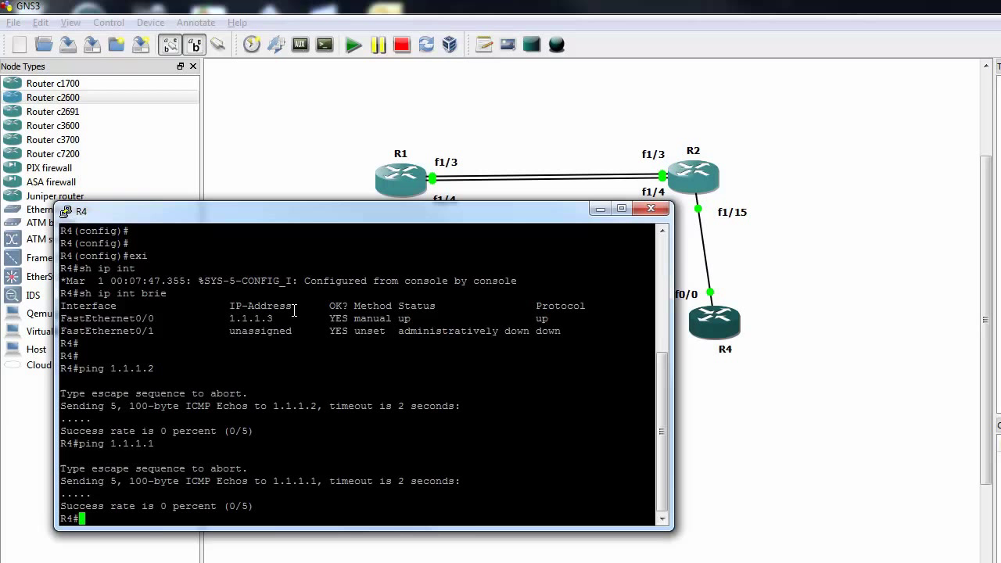
type("sh run int f0/0")
key("Return")
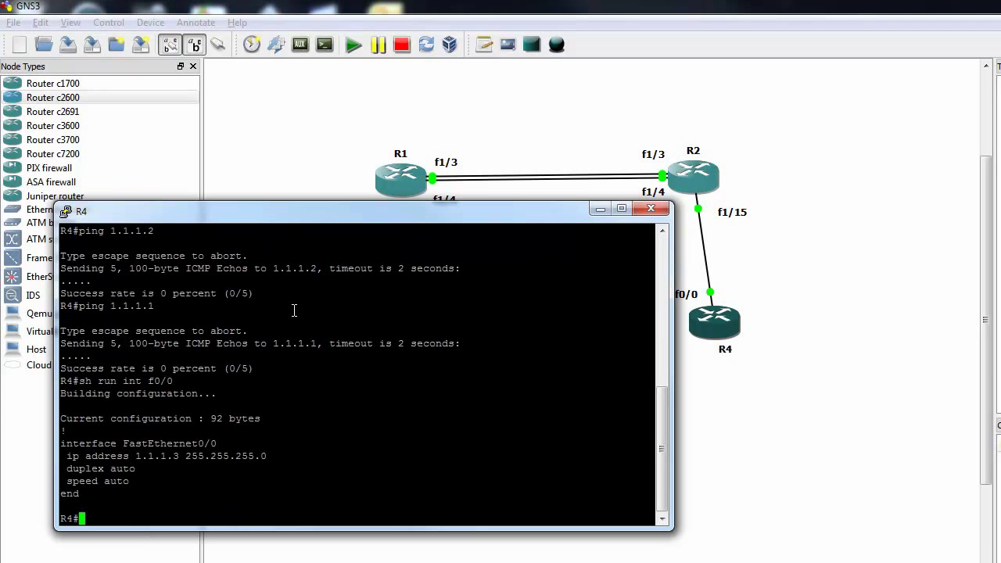
left_click(650, 208)
Open R2's console beside R1 and R2, and list its VLANs and interface status
double_click(701, 183)
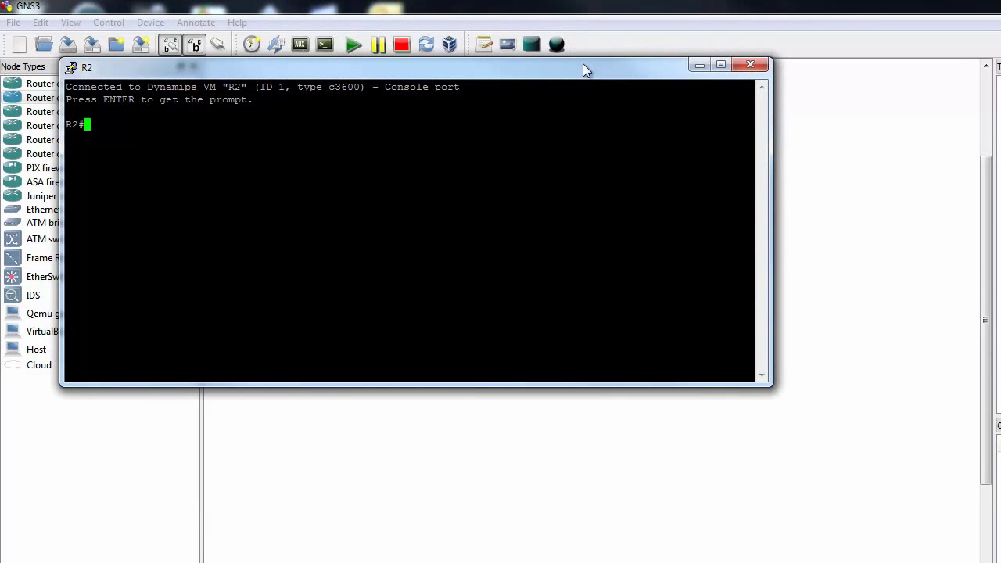
left_click(770, 215)
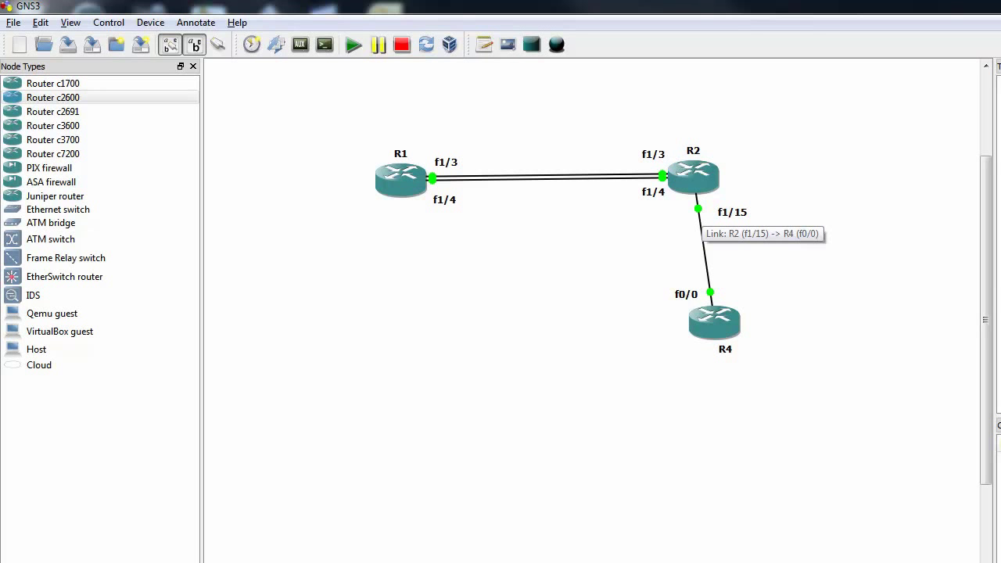
double_click(693, 176)
left_click_drag(421, 73, 402, 212)
type("sh vlan-s")
key("Return")
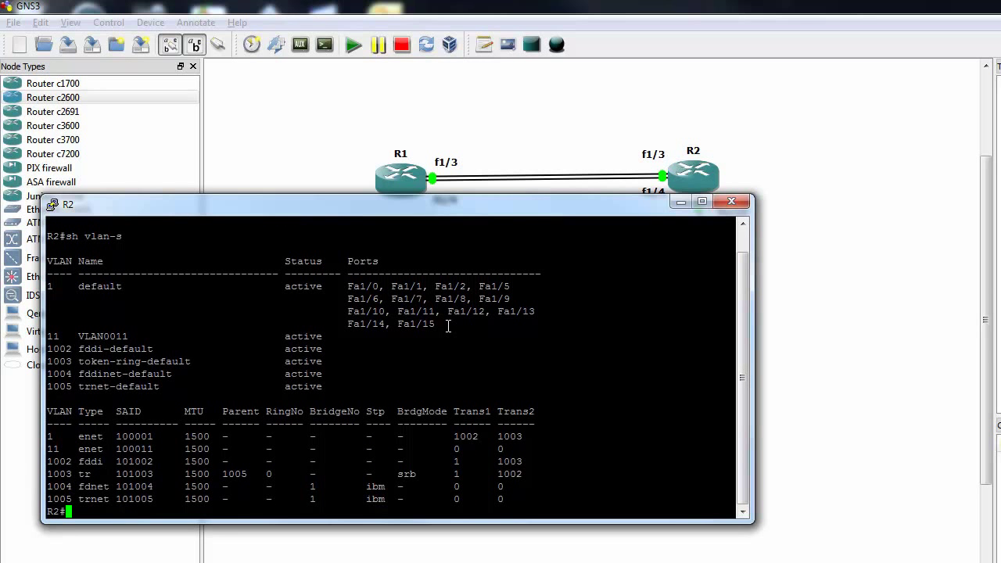
type("sh ip int brie")
key("Return")
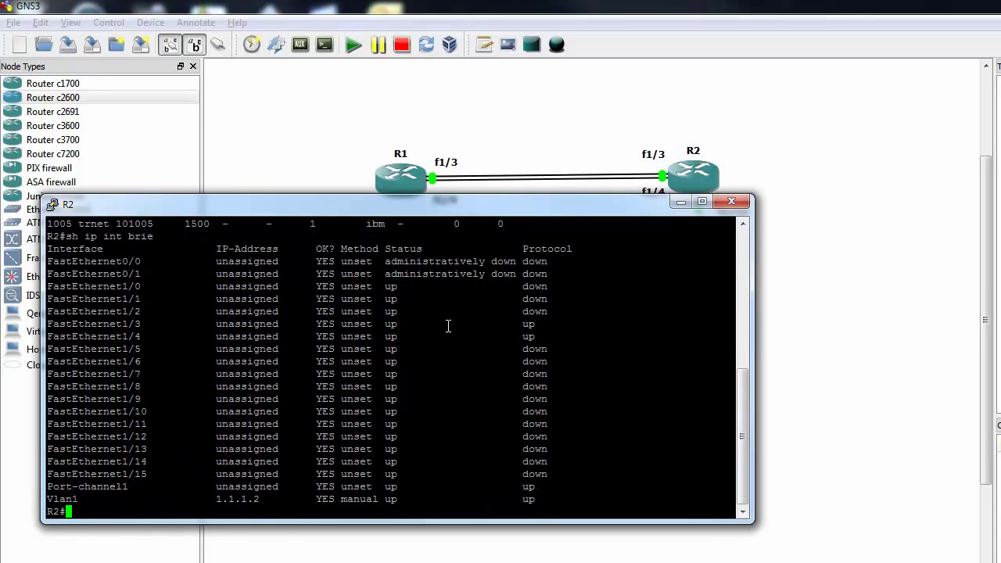
Ping 1.1.1.1 (succeeds) and 1.1.1.3 (fails) from R2, noting the FastEthernet1/15 line
type("ping 1.1.1.1")
key("Return")
key("Up")
key("BackSpace")
type("3")
key("Return")
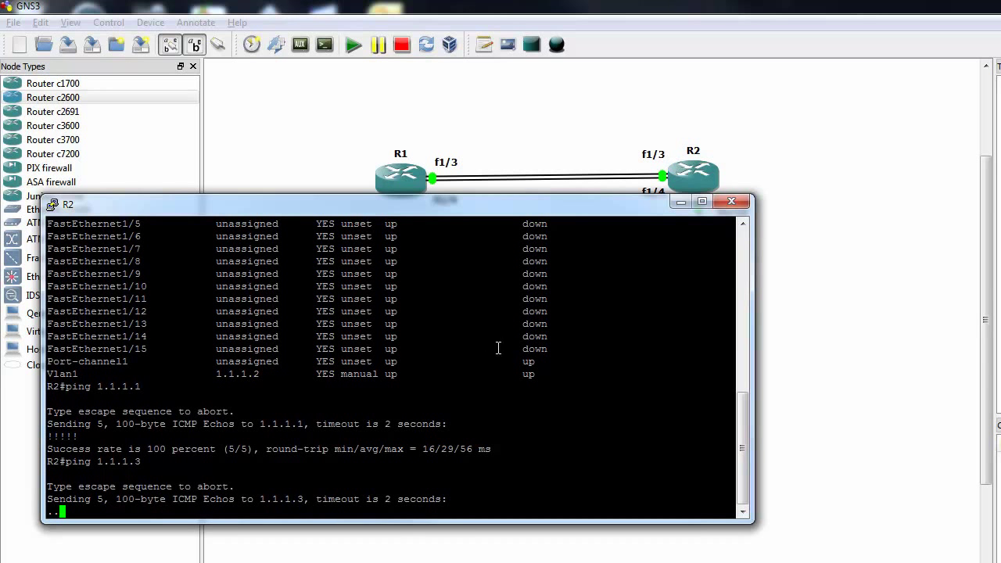
left_click_drag(556, 349, 119, 349)
left_click(251, 477)
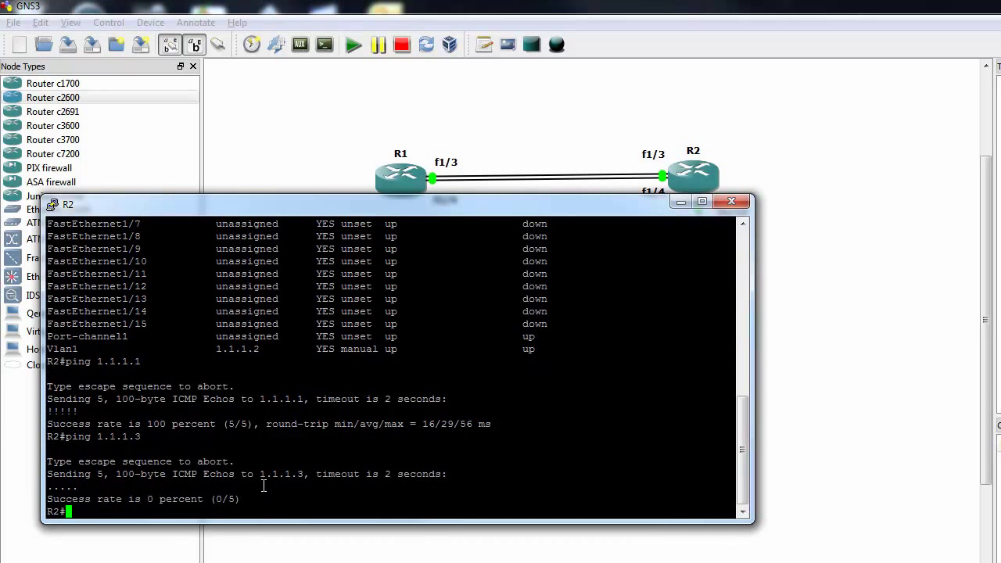
Review FastEthernet1/15's running config on R2 and enter its interface configuration
type("sh run int f1/15")
key("Return")
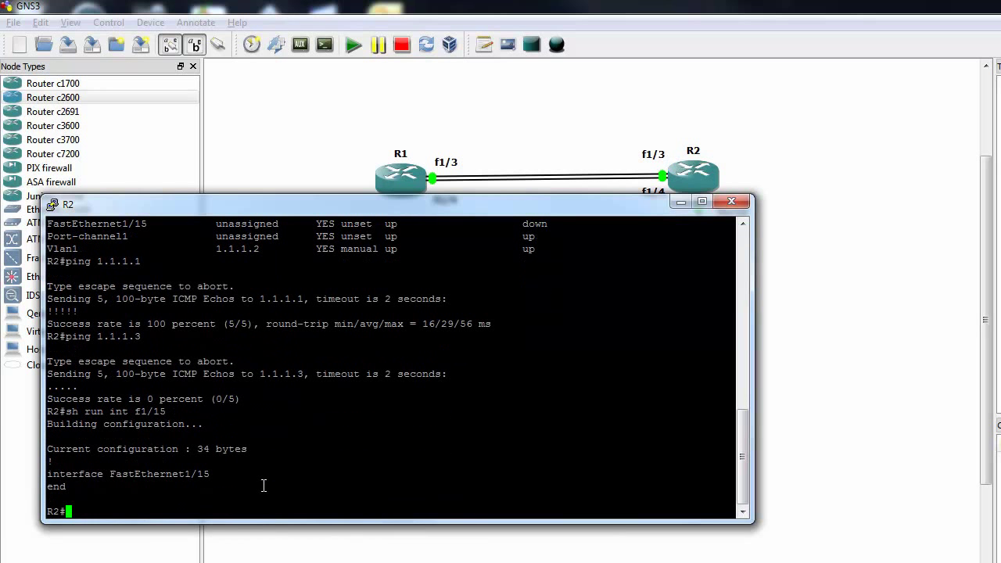
type("conf t")
key("Return")
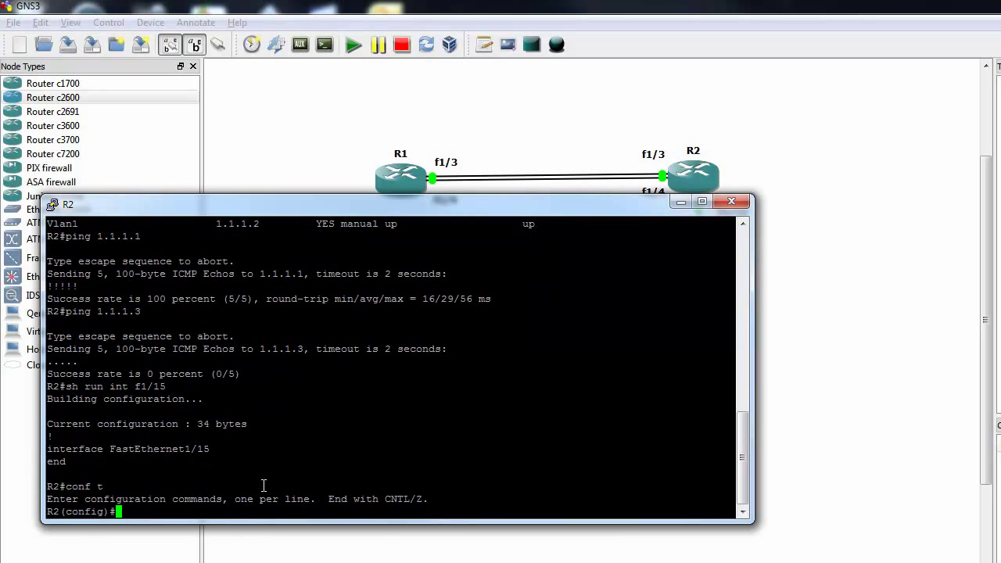
type("int f/1-15")
key("Return")
key("Up")
key("Left")
key("Left")
key("Left")
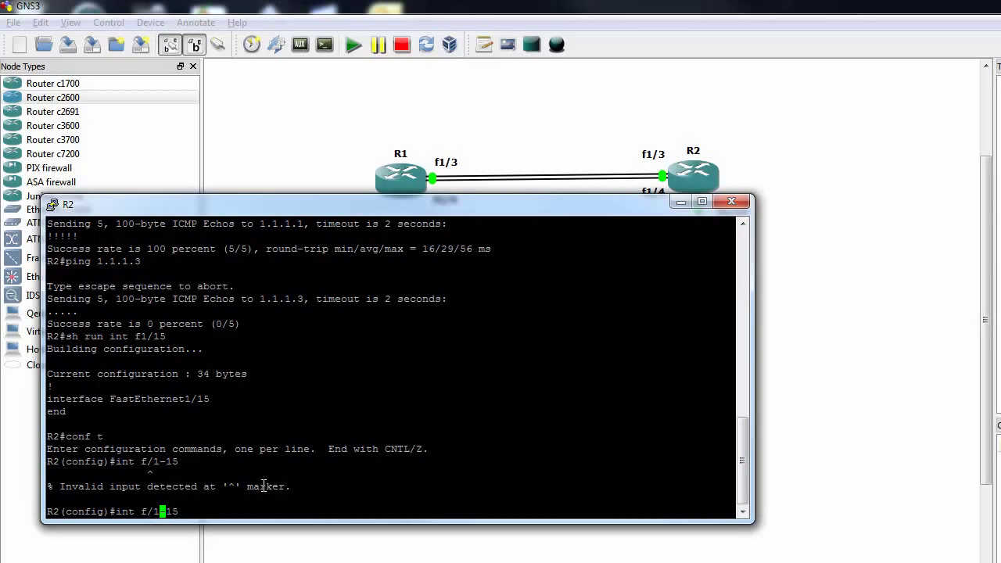
key("Left")
key("BackSpace")
key("Right")
key("Right")
key("BackSpace")
type("/")
key("Return")
Set R2's FastEthernet1/15 to speed 100 and full duplex, bringing its line protocol up
type("spe")
key("Tab")
type("100")
key("Return")
type("du")
key("Tab")
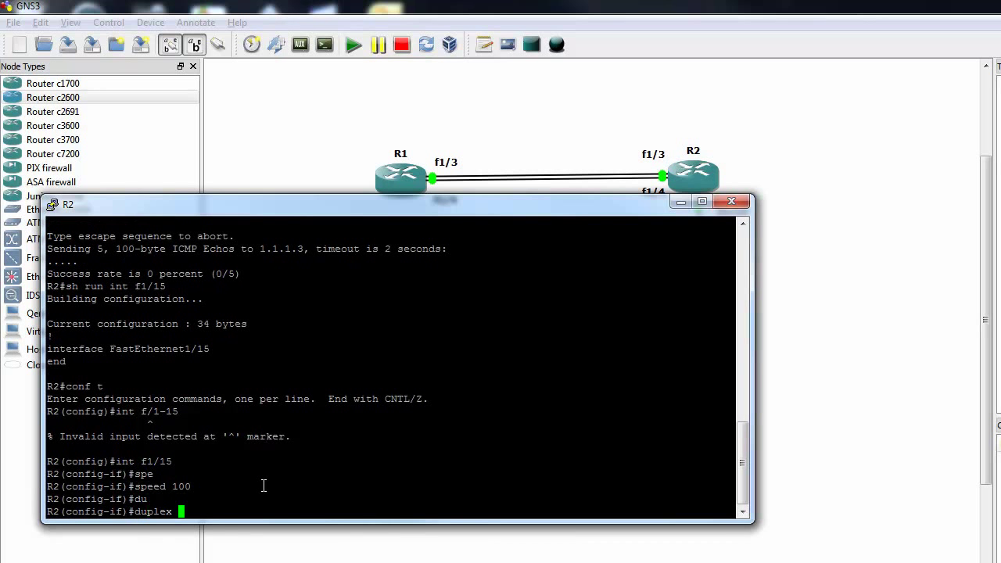
type("fu")
key("Tab")
key("Return")
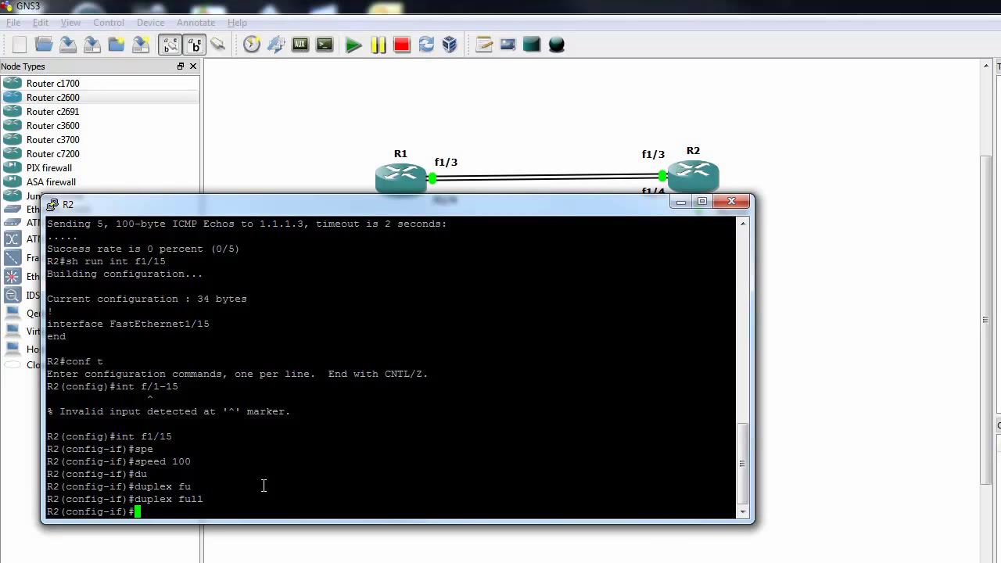
key("ctrl+z")
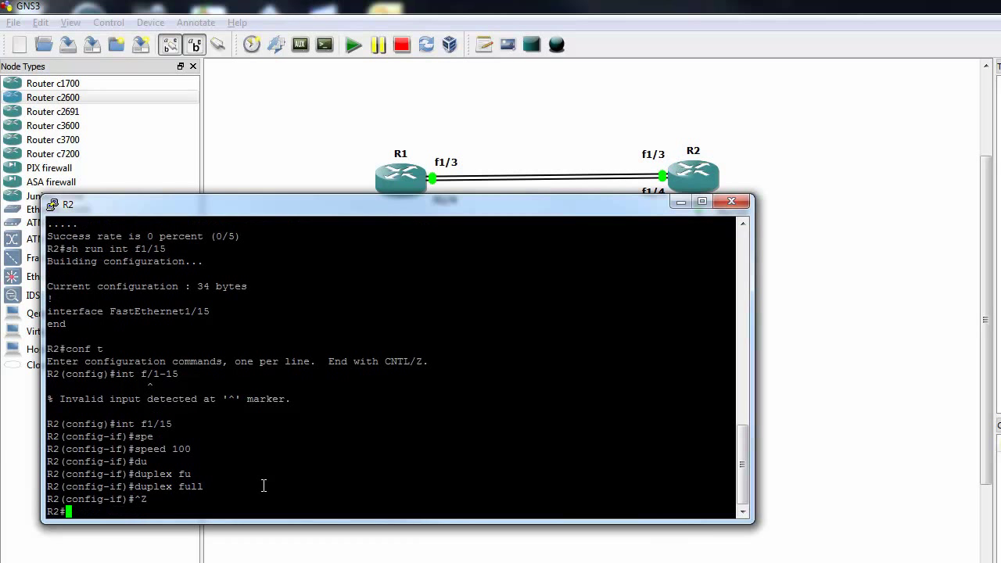
key("Return")
key("Return")
key("Return")
key("Return")
key("Return")
key("Return")
key("Return")
key("Return")
key("Return")
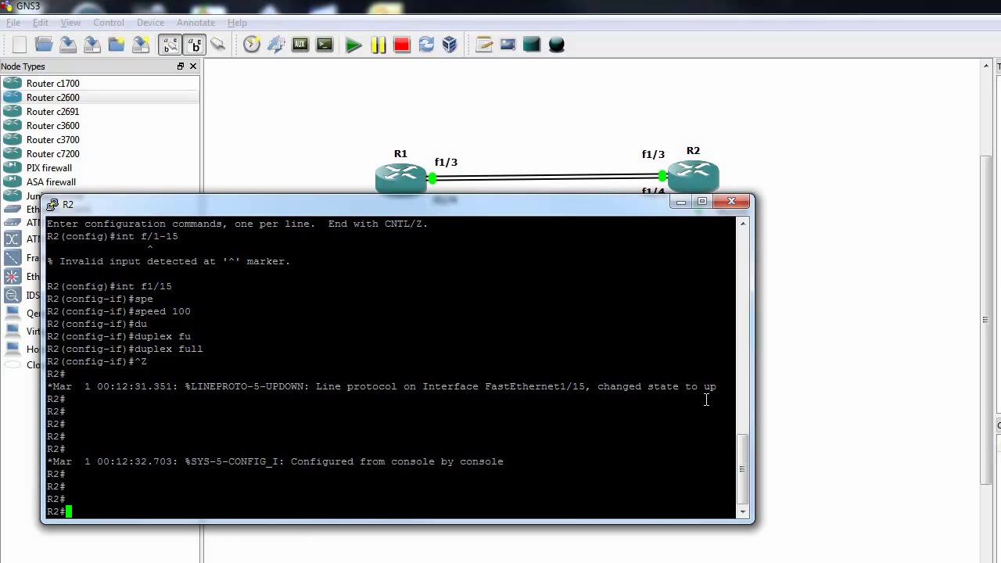
left_click_drag(719, 390, 457, 372)
left_click(634, 293)
Ping 1.1.1.3 (still failing), confirm FastEthernet1/15 is up/up, and close R2's console
type("ping 1.1.1.")
key("Return")
key("Up")
type("3")
key("Return")
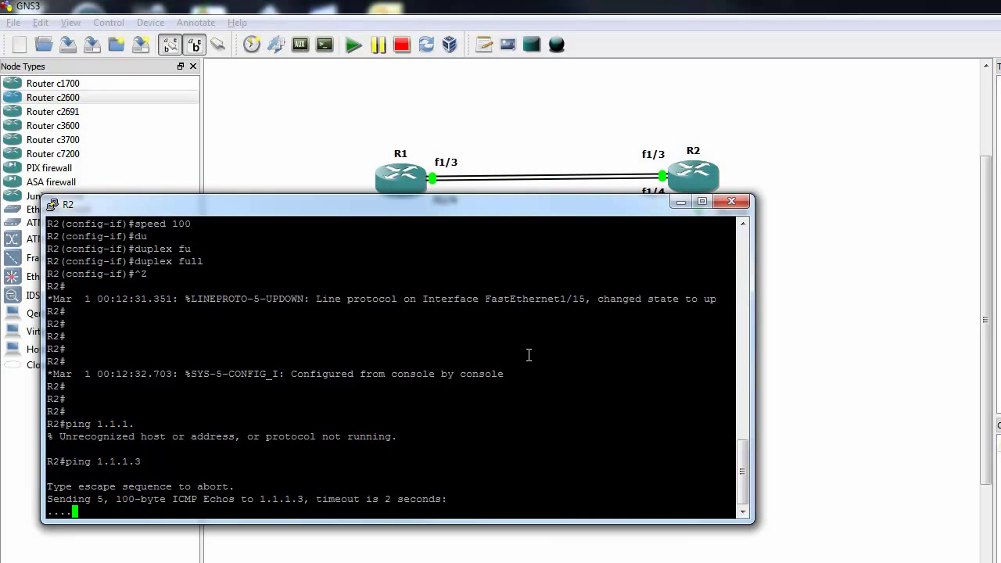
type("h")
type("h ip int bri")
type("e | i 1")
type("/15")
key("Return")
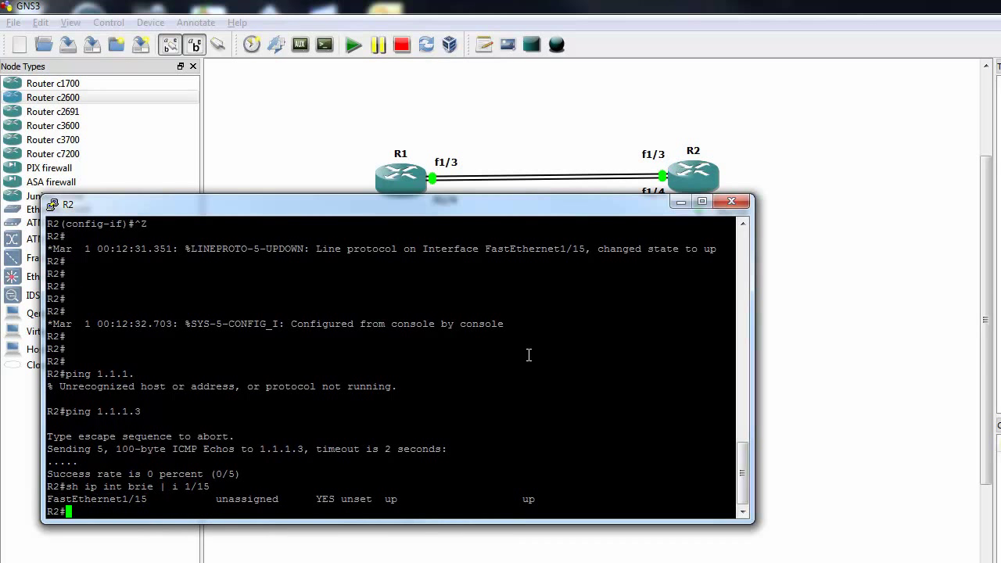
left_click(731, 202)
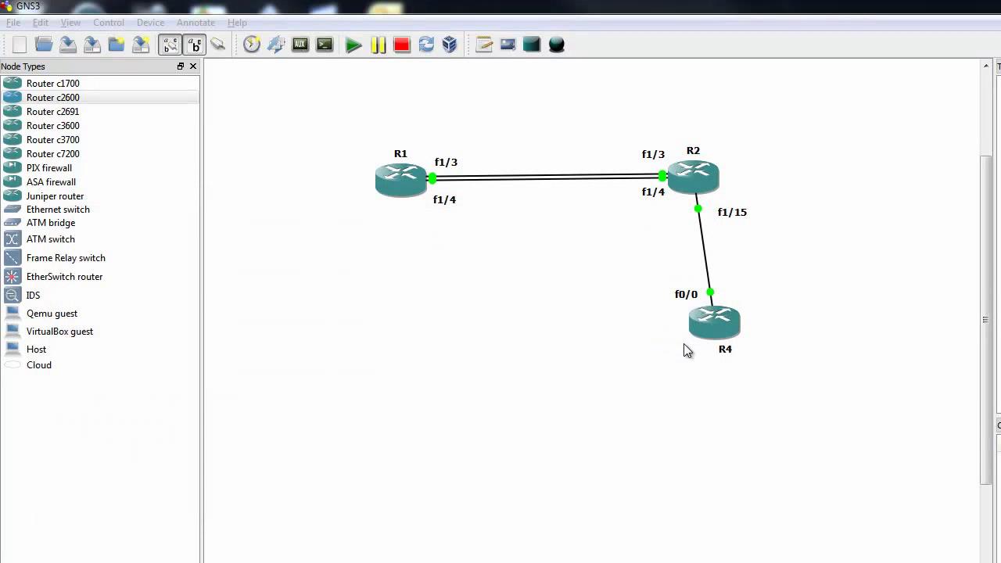
Open R4's console, check its interface status, and enter FastEthernet0/0 configuration
double_click(735, 317)
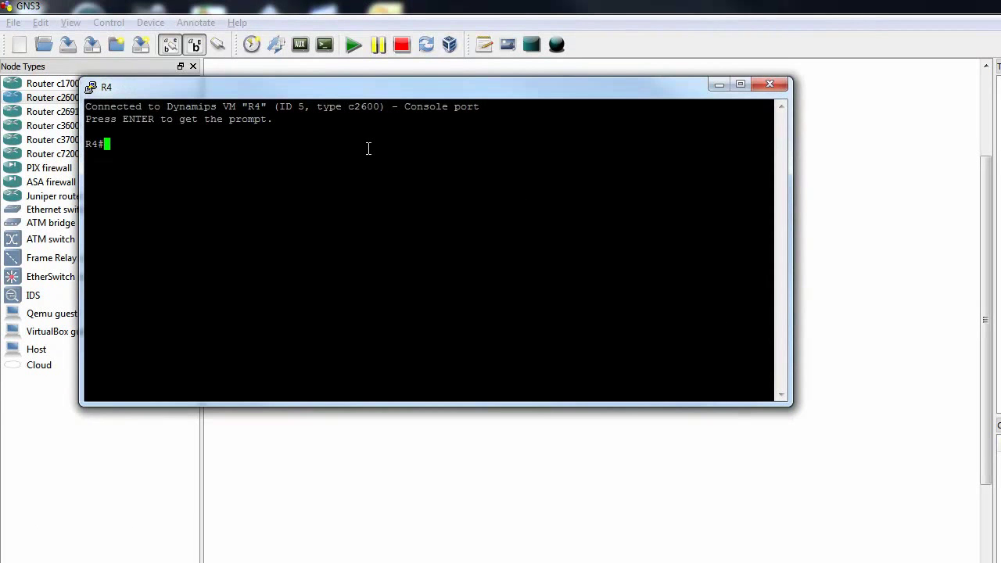
type("sh ip int brie")
key("Return")
type("conf t")
key("Return")
type("int f0/0")
key("Return")
Set R4's FastEthernet0/0 to speed 100 and full duplex
type("spe 100")
key("Return")
type("du")
key("Tab")
type("fu")
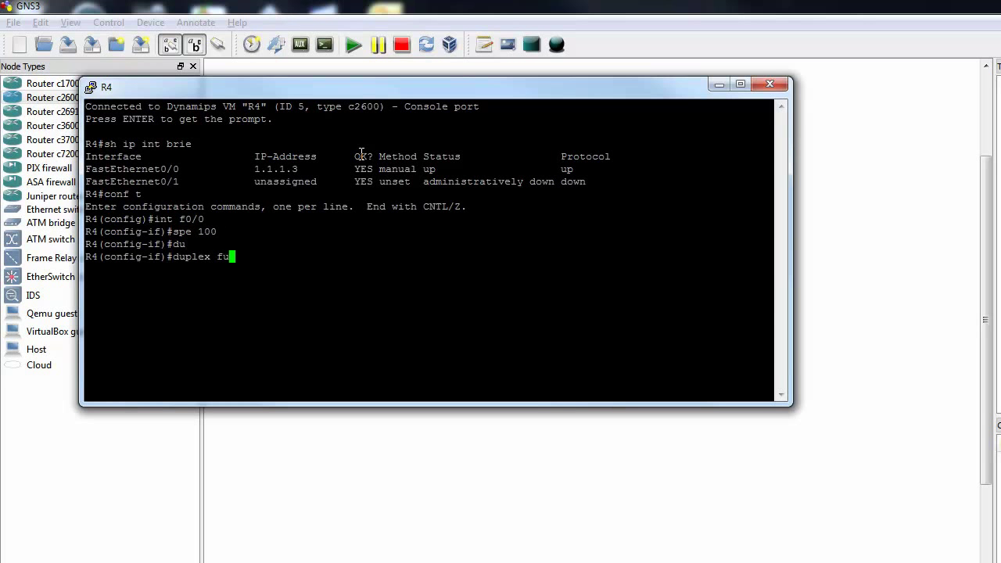
key("Tab")
key("Return")
type("exi")
key("Return")
key("Return")
key("Return")
key("Return")
Ping 1.1.1.2 and 1.1.1.1 with 'do' from config mode, both succeeding, then close R4's console
type("ping 1.1.1.")
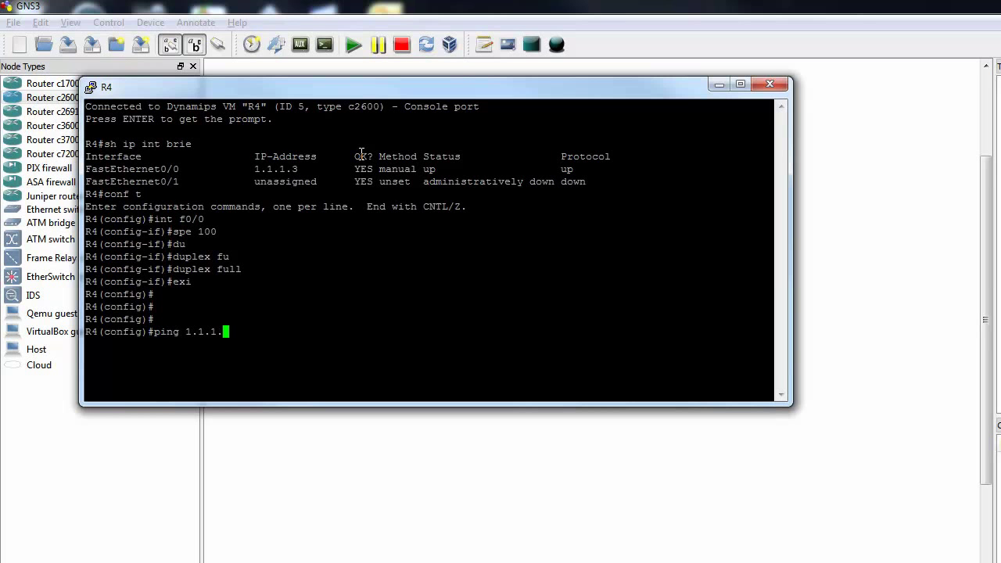
type("2")
key("Return")
key("Up")
key("ctrl+a")
type("do")
key("Return")
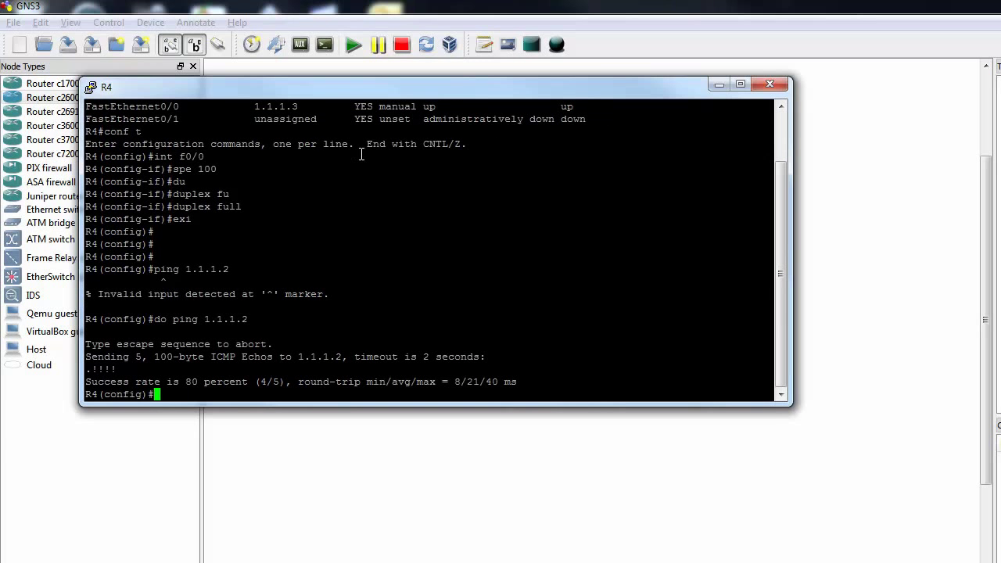
key("Up")
key("BackSpace")
type("1.1.1.")
key("Return")
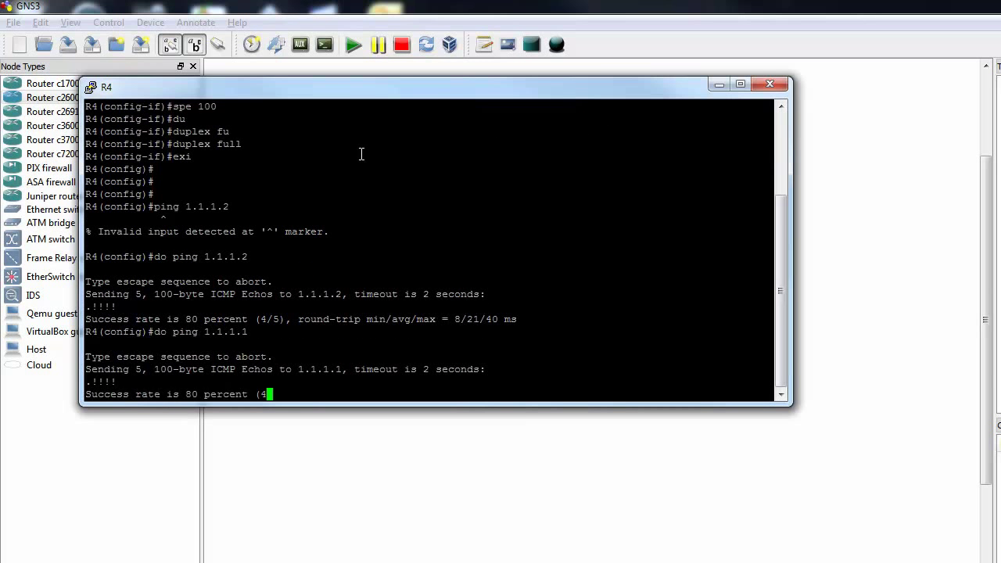
left_click(769, 84)
From R2, ping 1.1.1.3 five times, then with rep 100, all replies succeeding
double_click(692, 178)
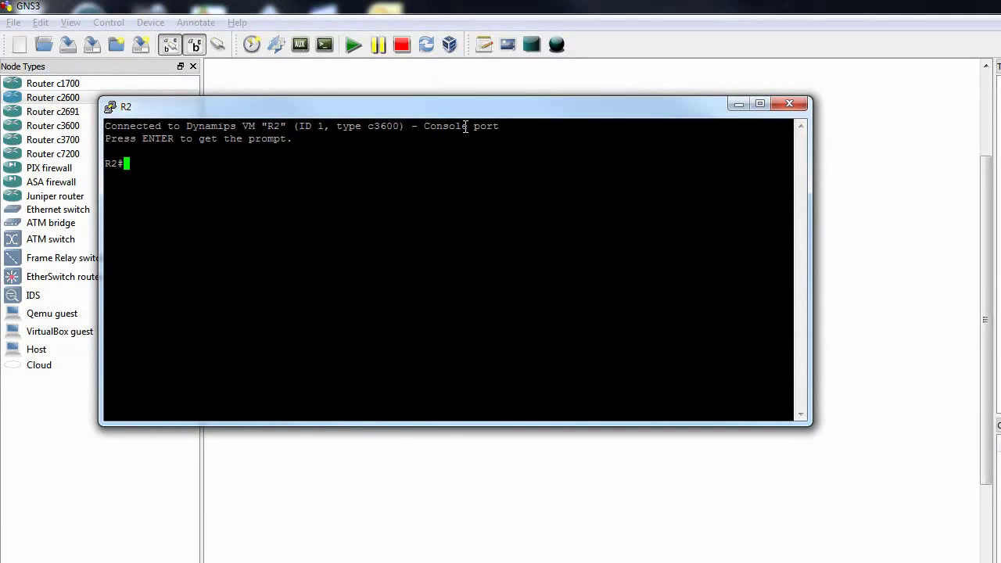
left_click_drag(476, 108, 436, 179)
type("ping 1.1.1.34")
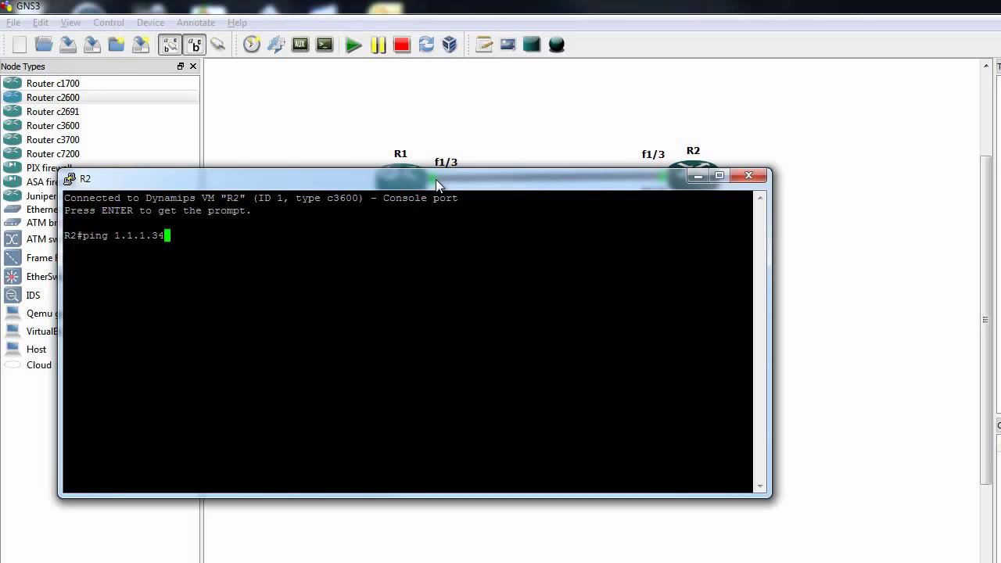
key("BackSpace")
key("Return")
key("Up")
type("rep 100")
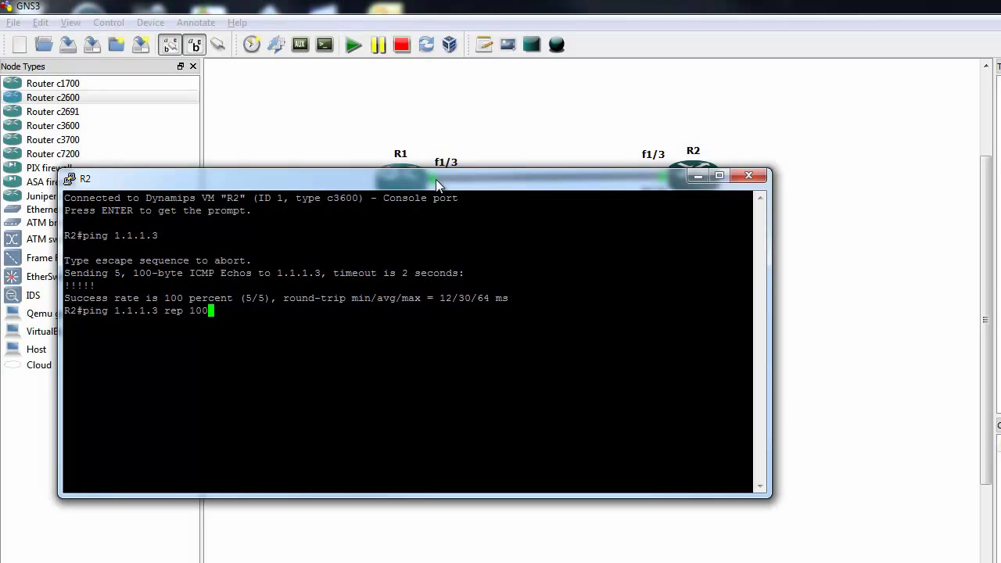
key("Return")
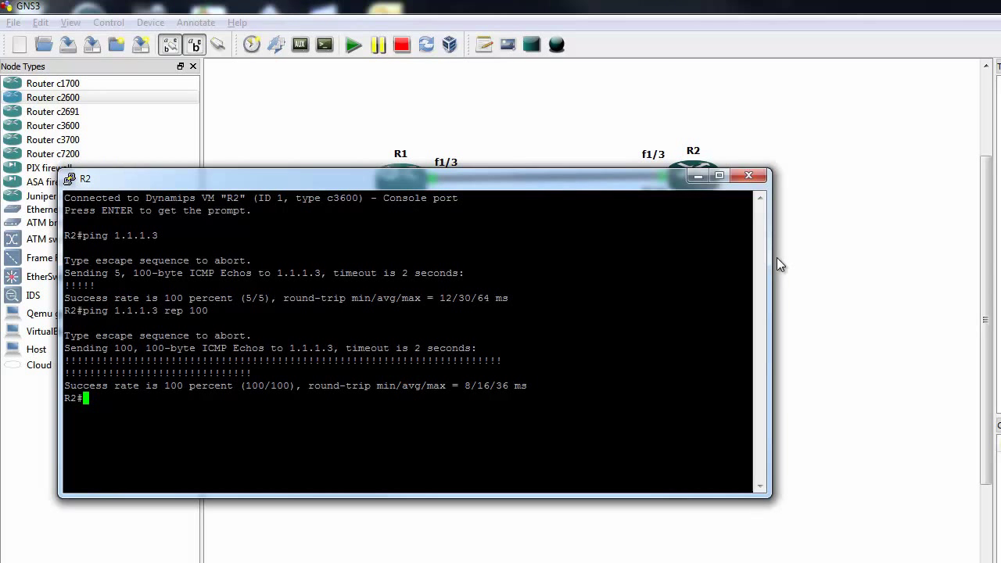
left_click_drag(773, 258, 678, 257)
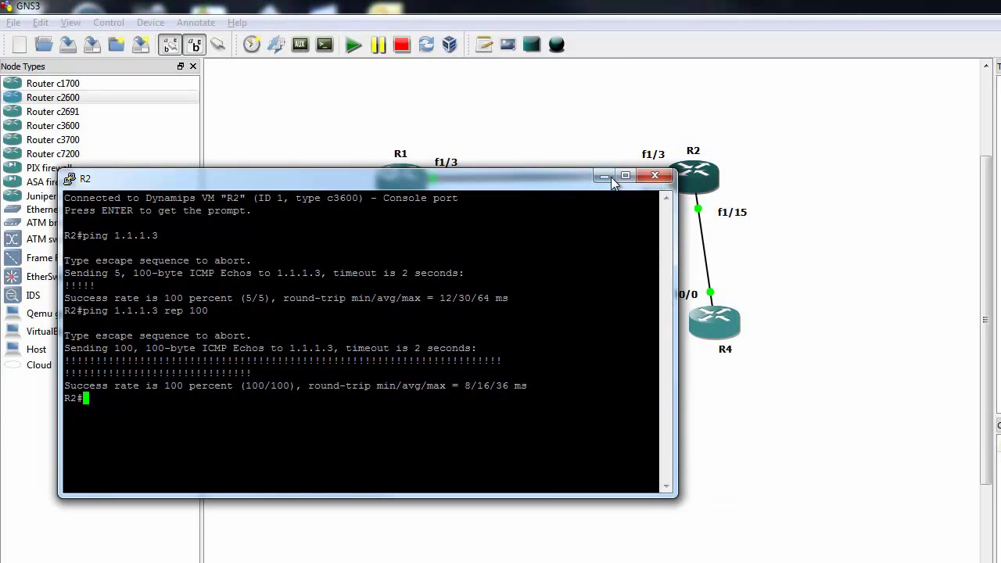
left_click_drag(560, 176, 540, 208)
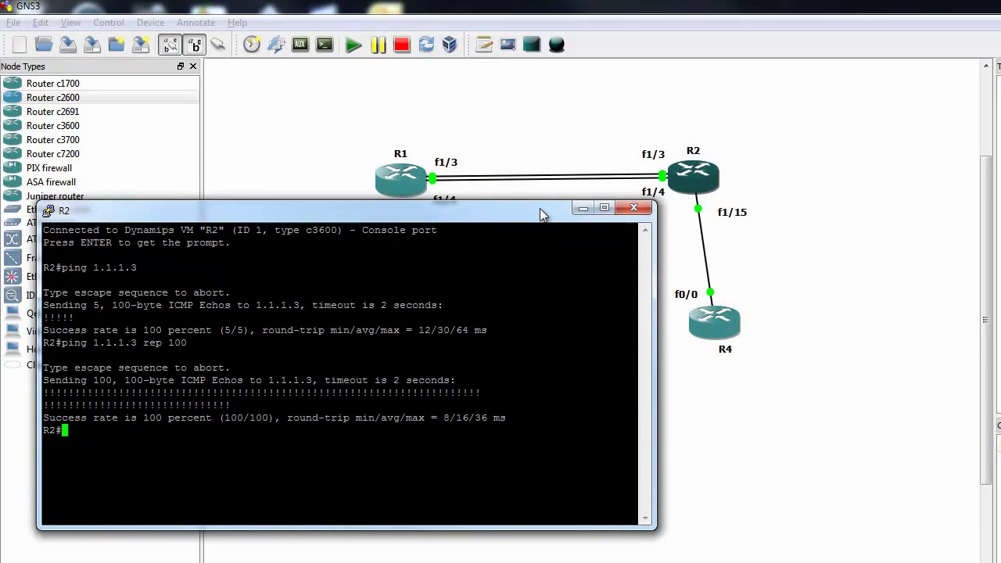
left_click(650, 209)
Open R4's console, narrowed and positioned to keep the topology visible
double_click(726, 325)
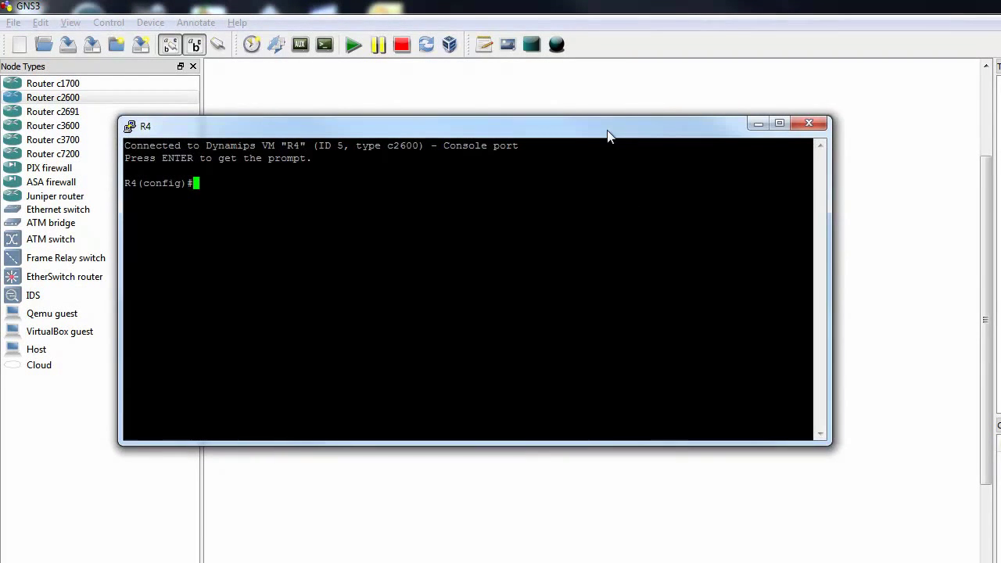
left_click_drag(829, 207, 718, 210)
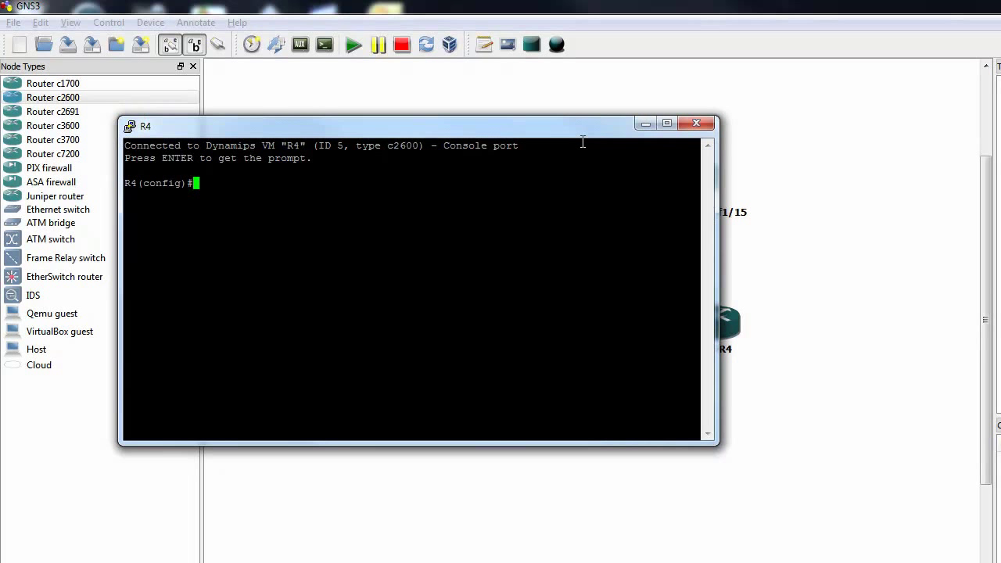
left_click_drag(571, 134, 492, 230)
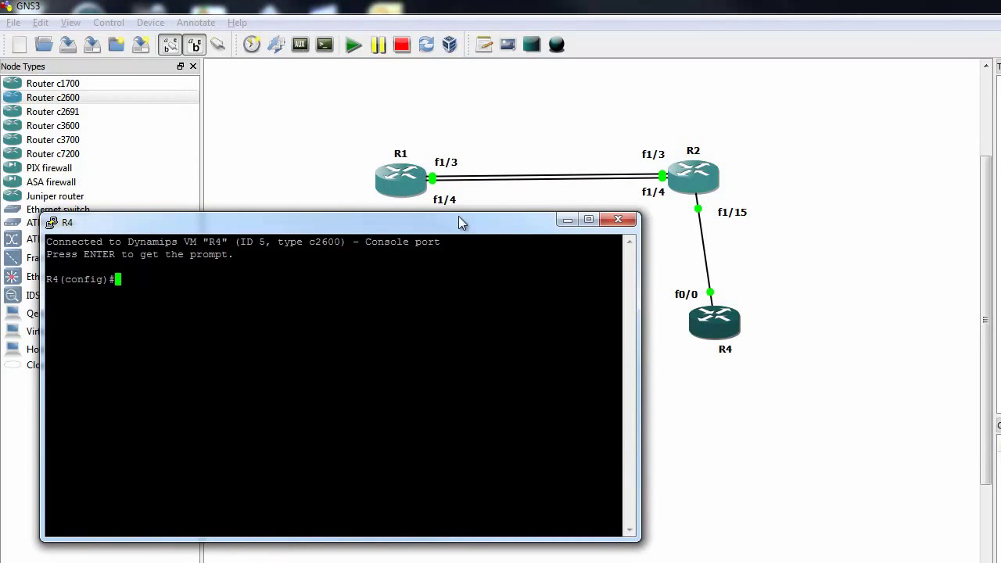
left_click(355, 133)
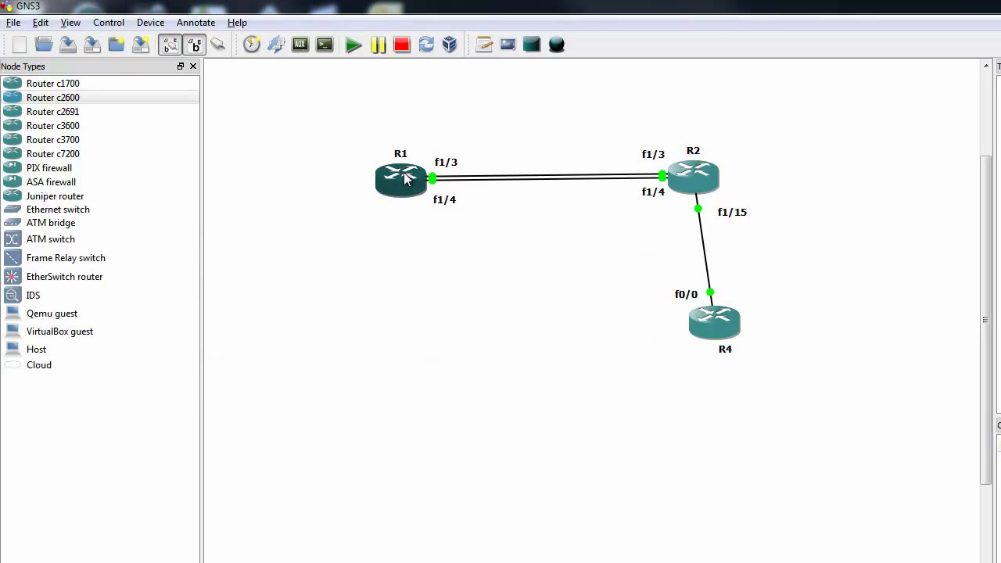
Leave config mode on R4 and start ping 1.1.1.1 repeat 100000, replies streaming successfully
mouse_move(405, 179)
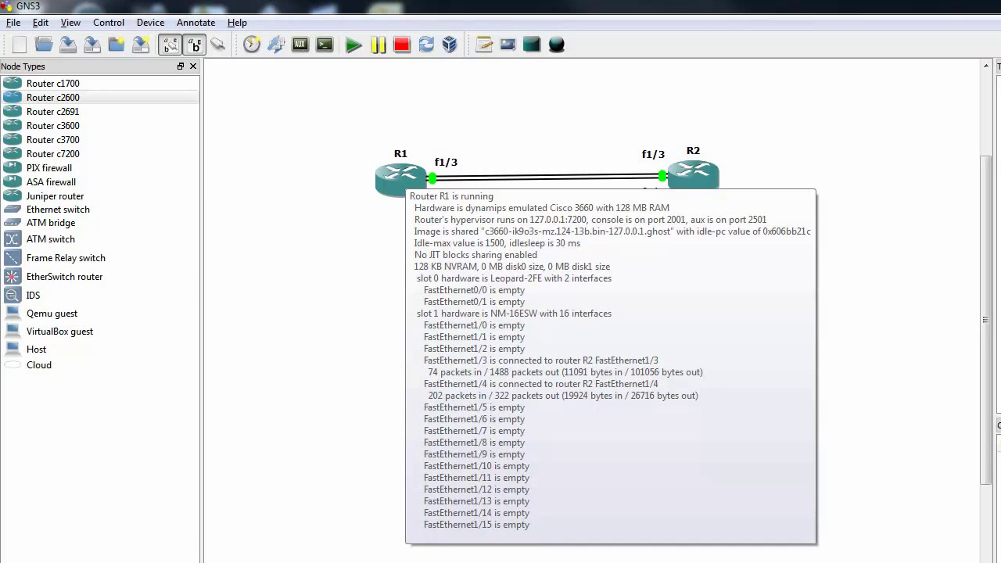
type("exi")
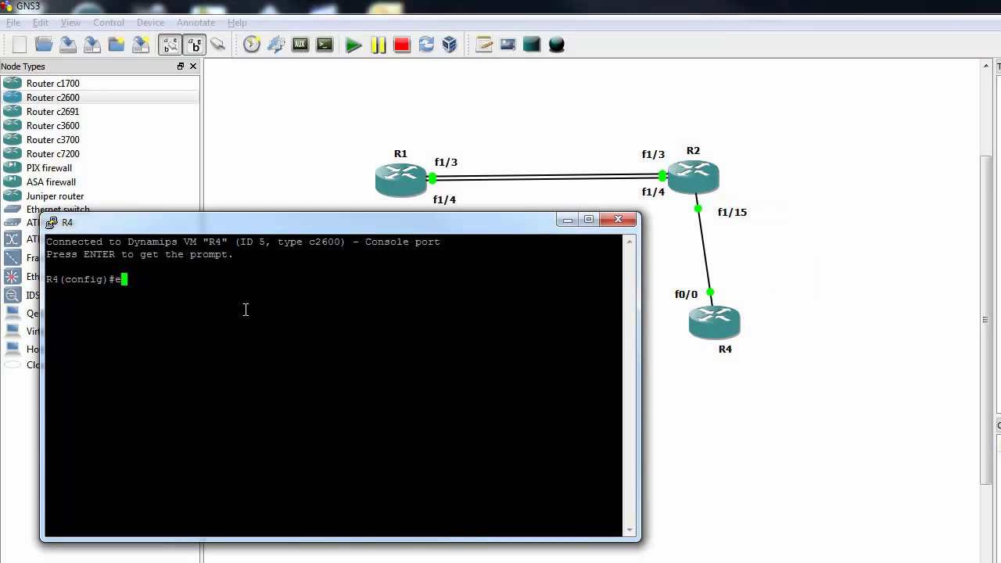
key("Return")
key("Return")
key("Return")
type("pin")
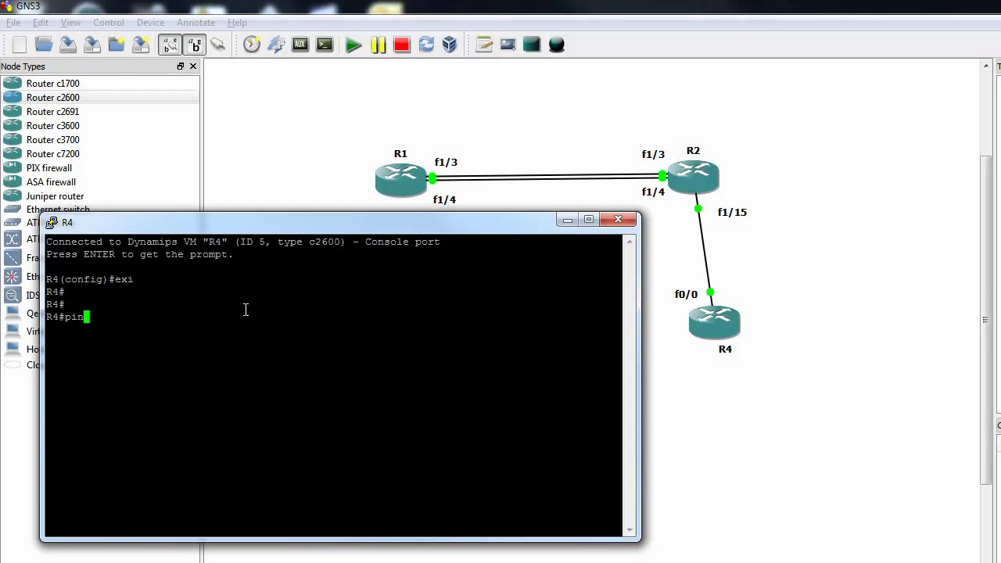
type("g 1.1.1.1 ")
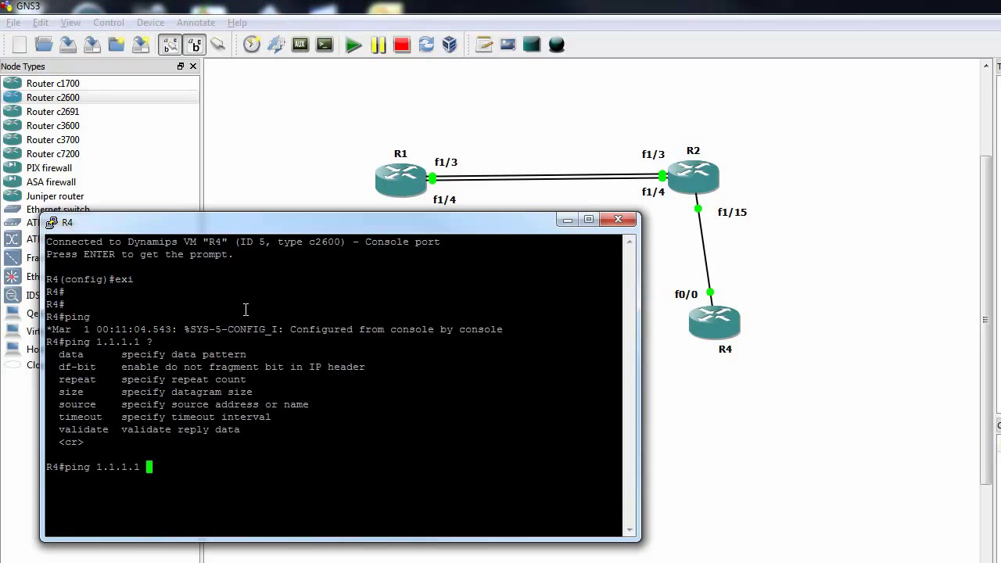
type("?re")
key("Tab")
type("?")
type("1")
type("0000")
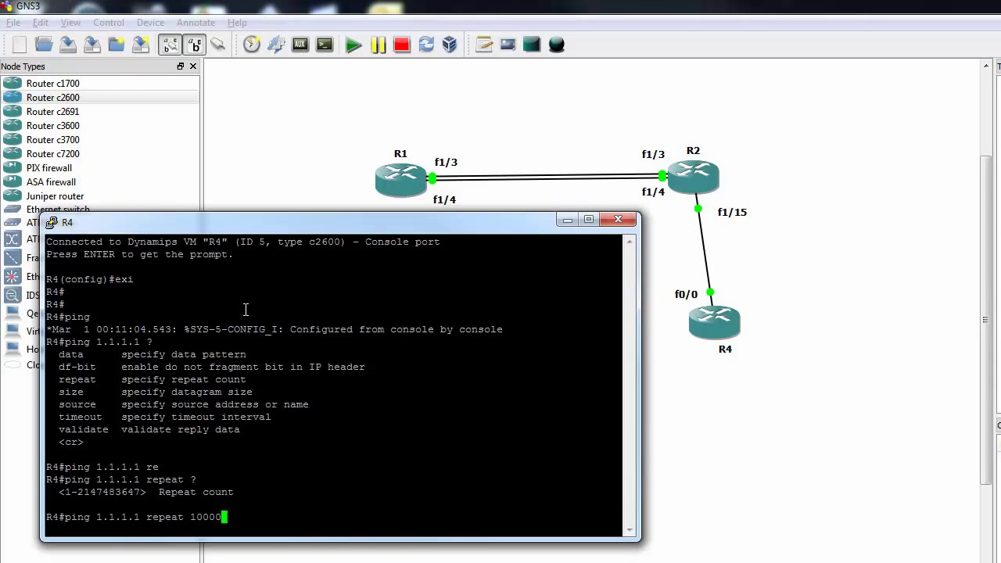
type("0")
key("Return")
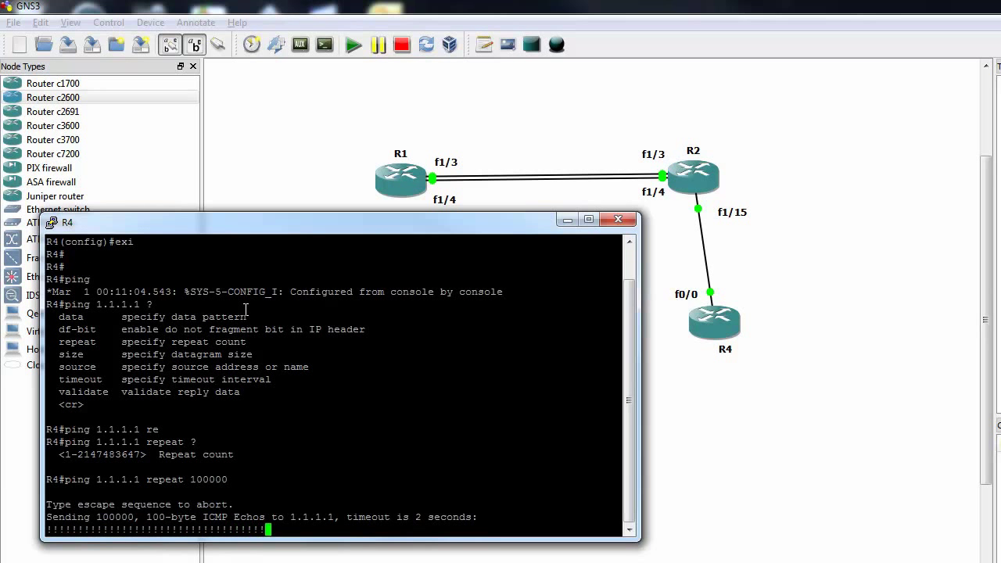
left_click_drag(313, 220, 880, 210)
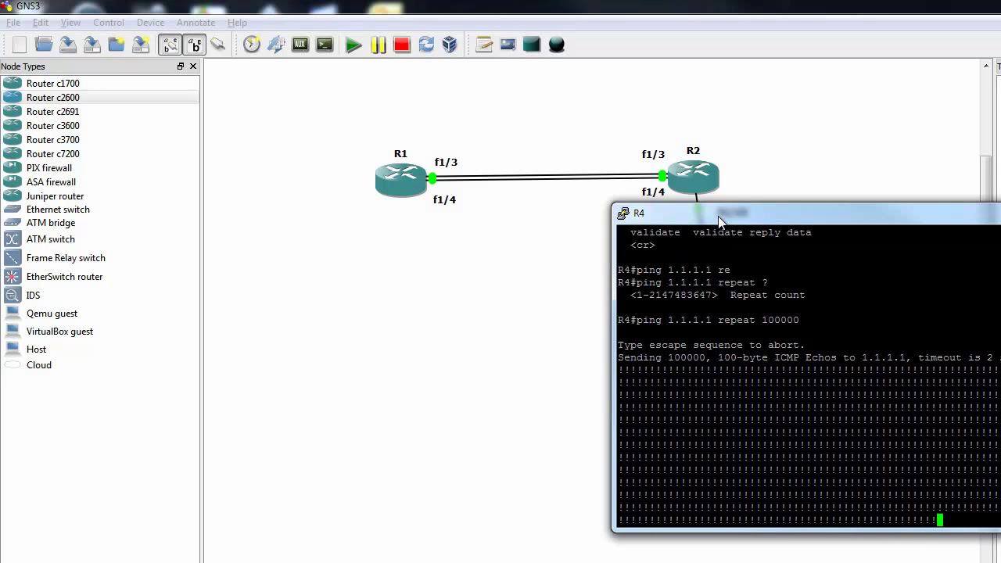
double_click(389, 178)
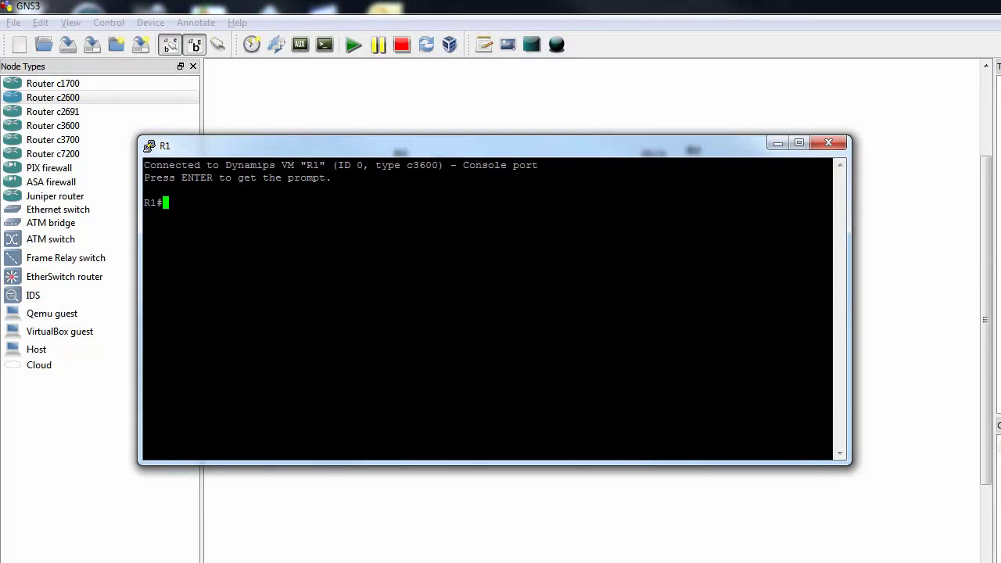
Place R4's pinging console at lower left and enter global configuration mode on R1 with conf t
key("alt+Tab")
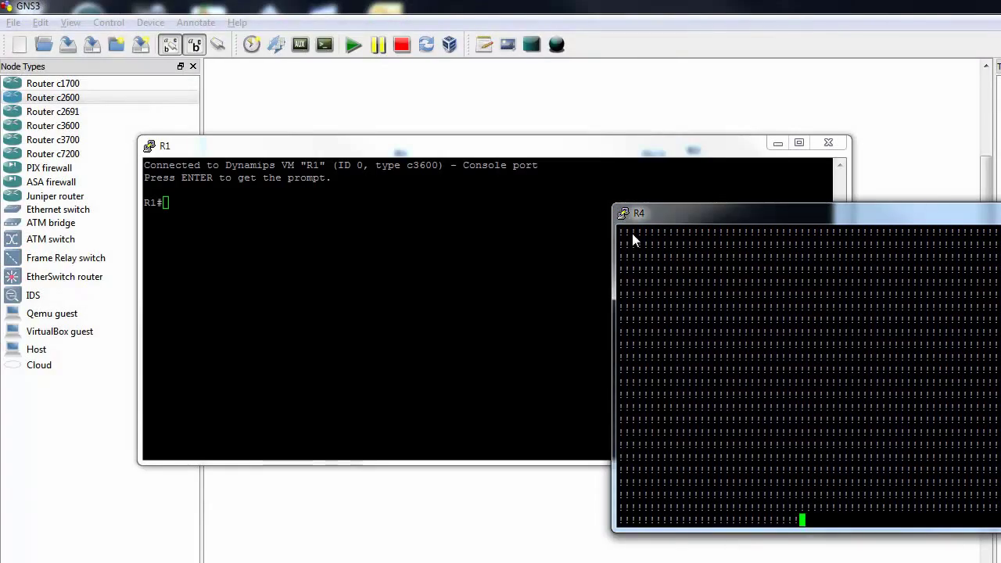
left_click_drag(697, 218, 564, 256)
key("alt+Tab")
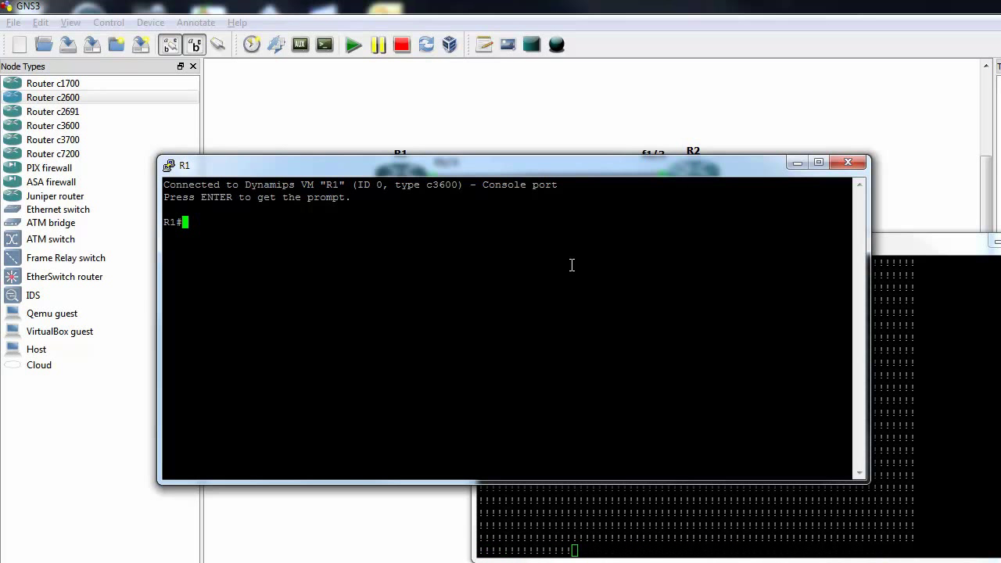
type("conf t")
key("Return")
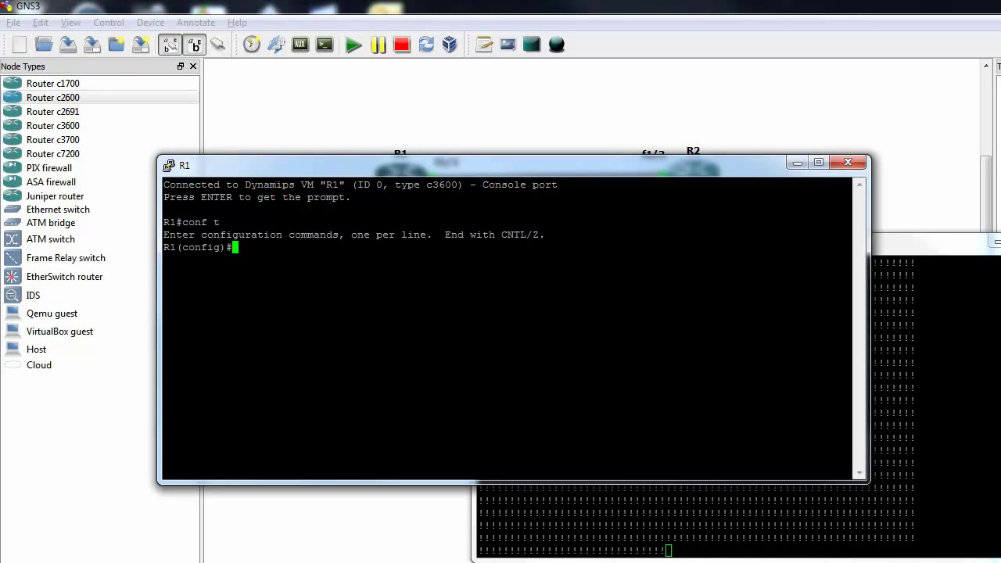
key("alt+Tab")
Rewrite the notes as int f1/3 and int f1/4 blocks with 'switch trunk allowed vlan add 15', then copy them
left_click_drag(813, 212, 518, 208)
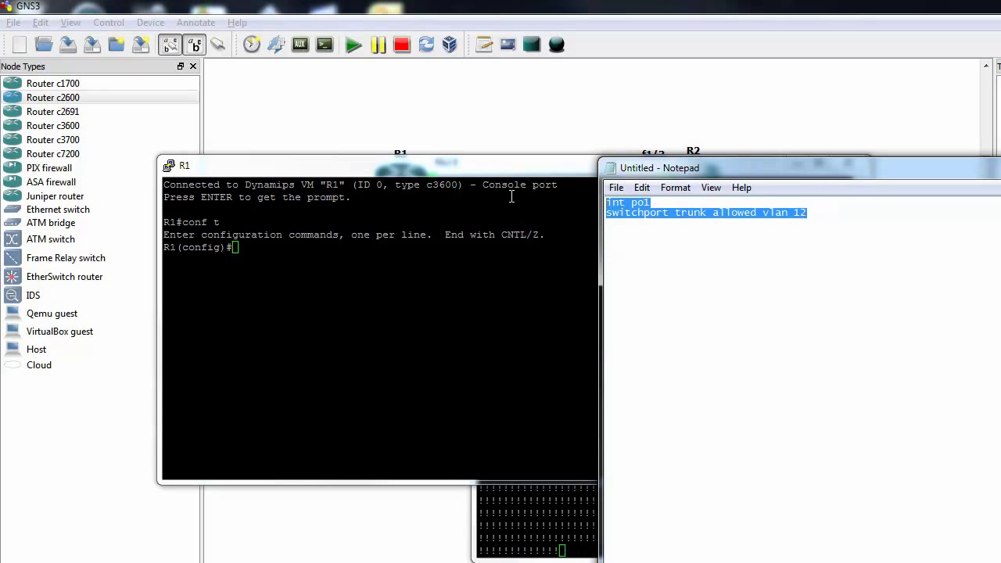
key("ctrl+x")
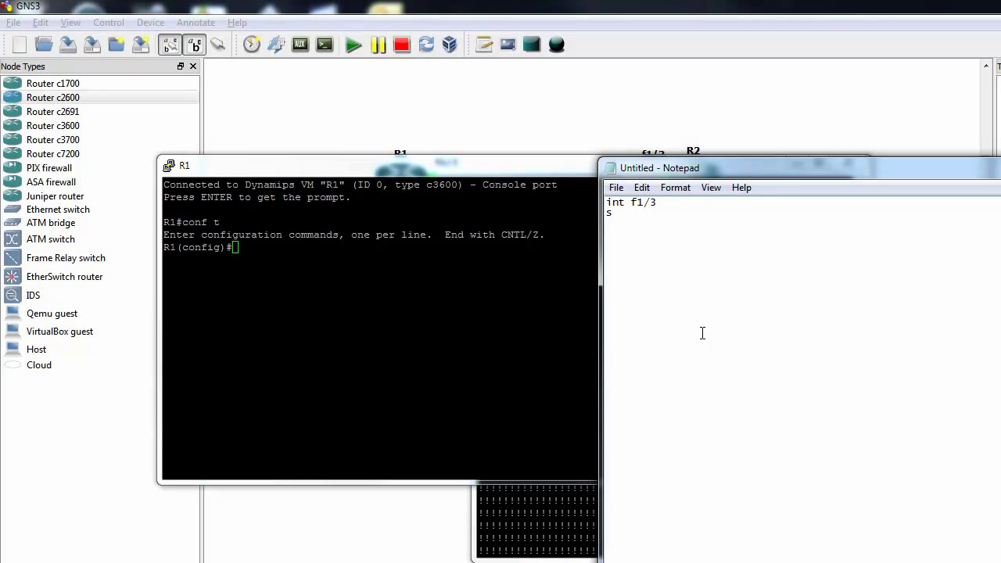
type("itch trunk allowed vlan add")
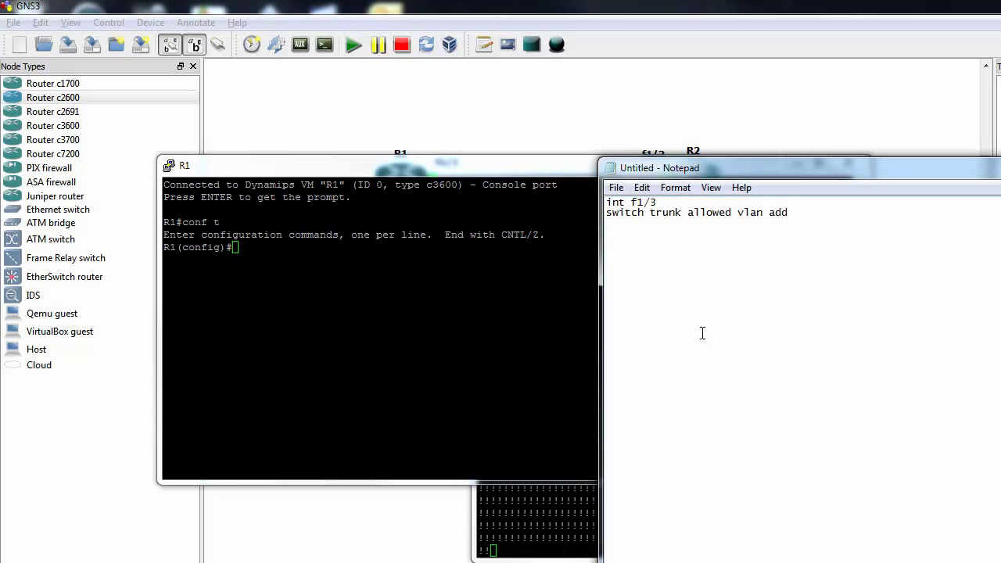
type(" 15")
key("ctrl+a")
key("Up")
key("Return")
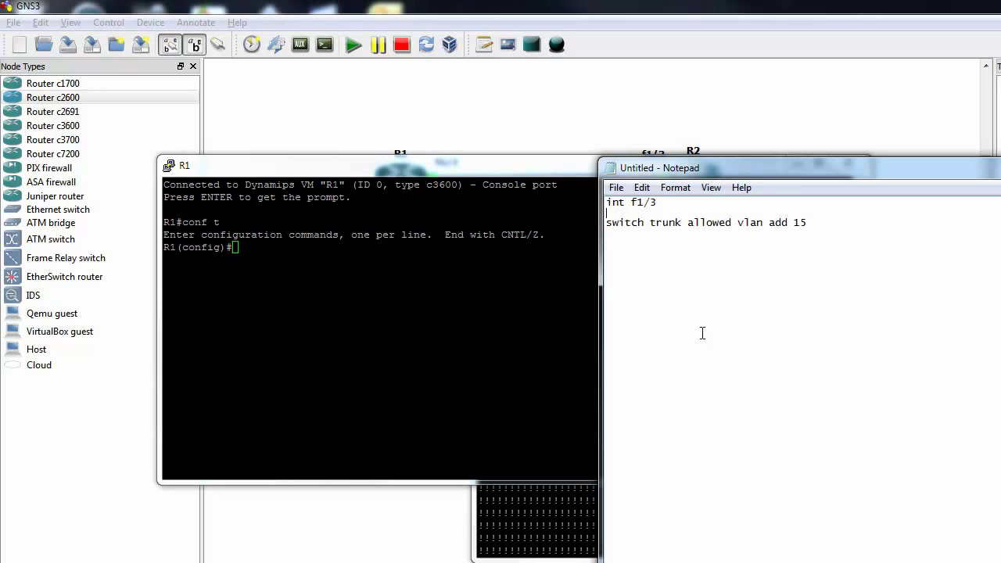
key("Return")
key("Delete")
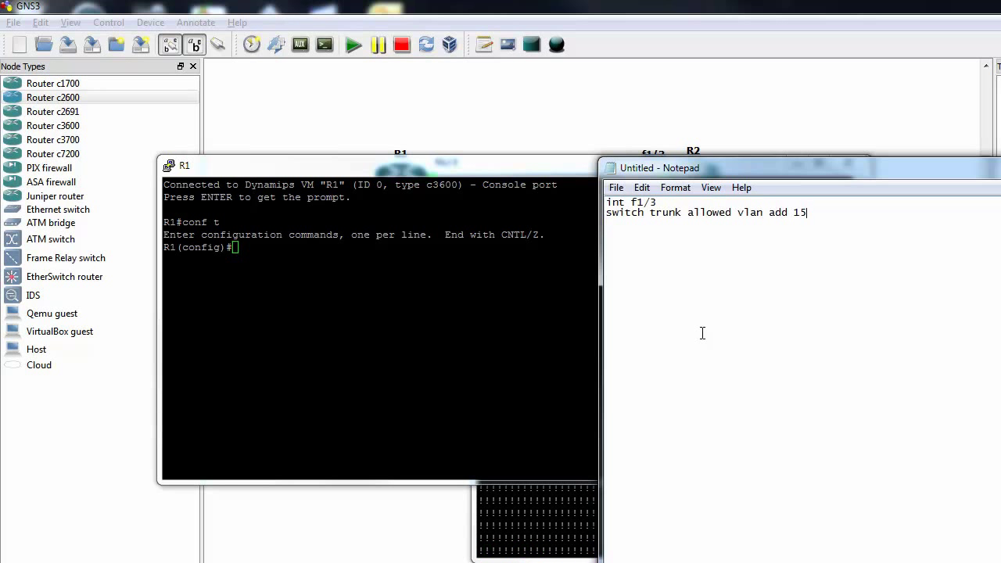
key("Return")
key("Return")
key("ctrl+v")
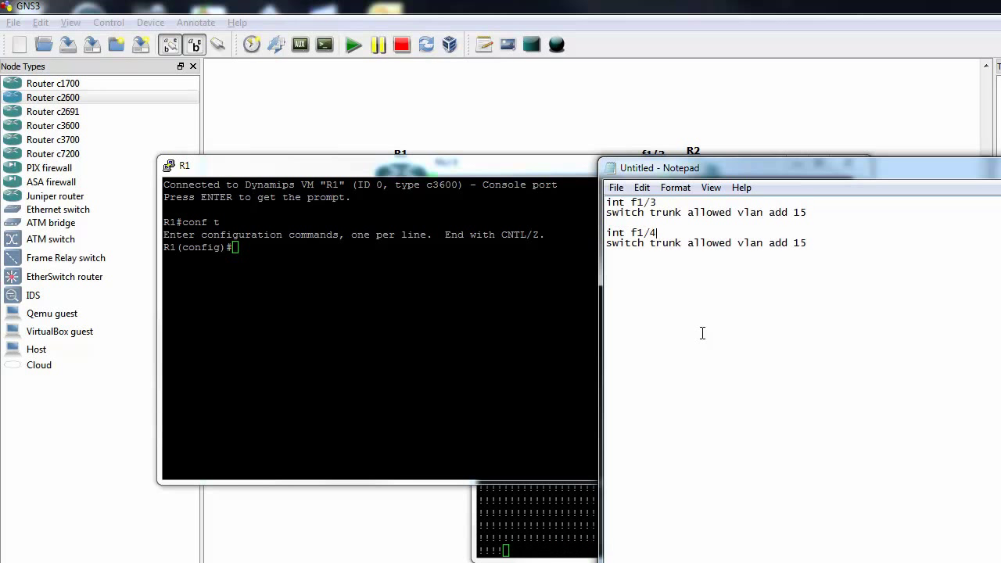
key("ctrl+a")
Paste the VLAN 15 trunk commands into R1's console, glance at R4's ping, and return to R1
left_click(292, 293)
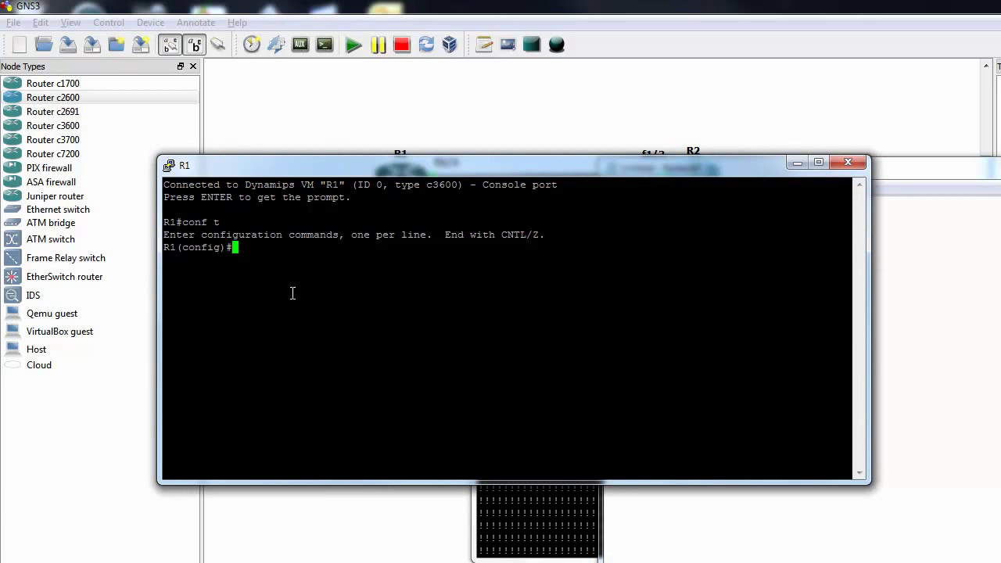
right_click(293, 293)
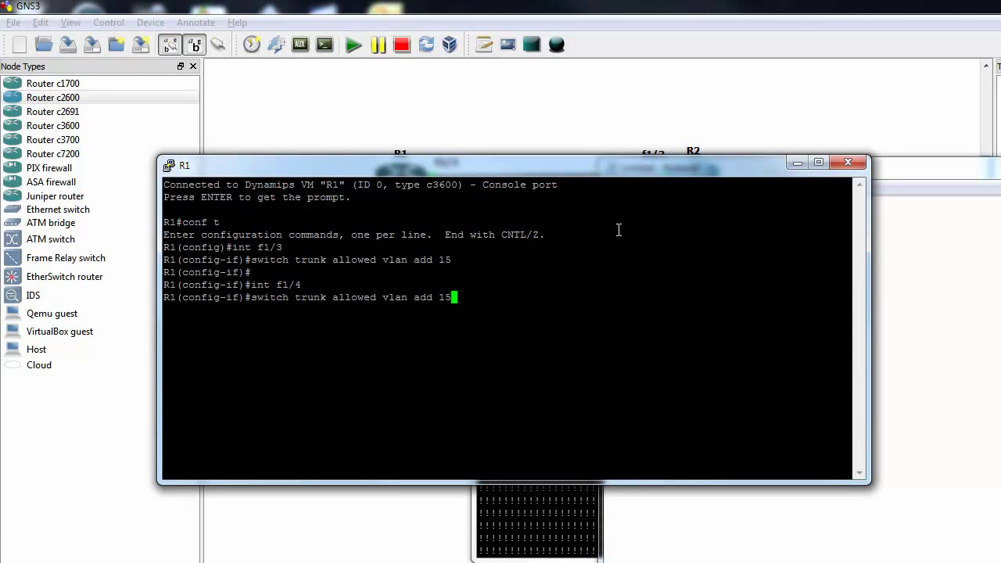
left_click(532, 541)
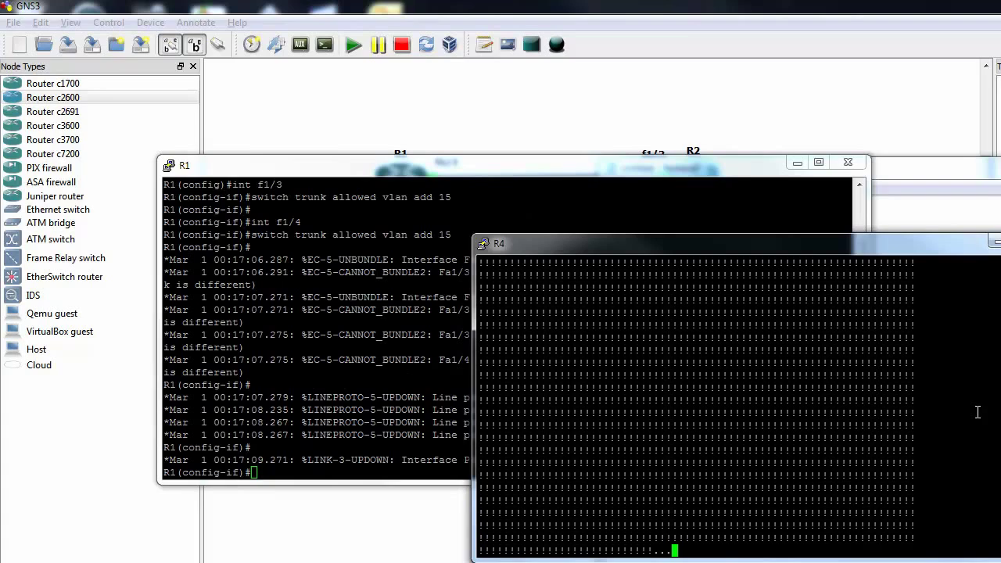
left_click(407, 327)
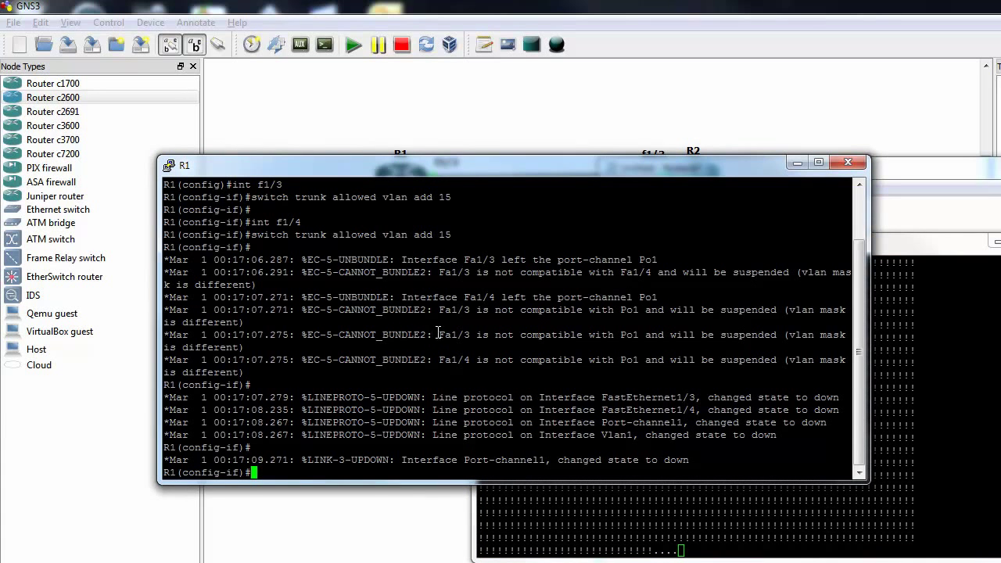
Highlight the CANNOT_BUNDLE2 error that suspends Fa1/3 from Po1 over the VLAN mask, then type 'do sh run int po1'
left_click_drag(365, 334, 777, 335)
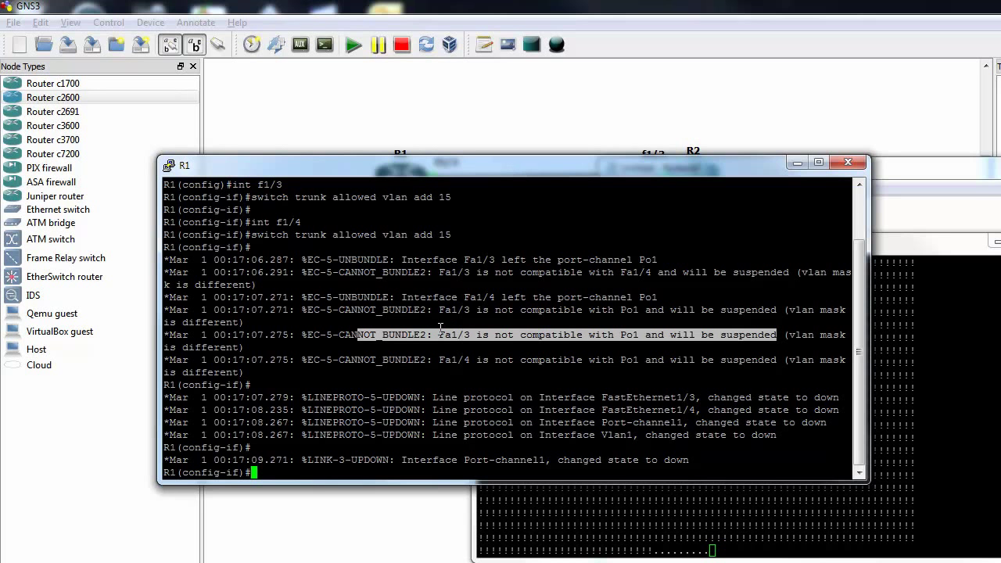
left_click_drag(439, 331, 472, 337)
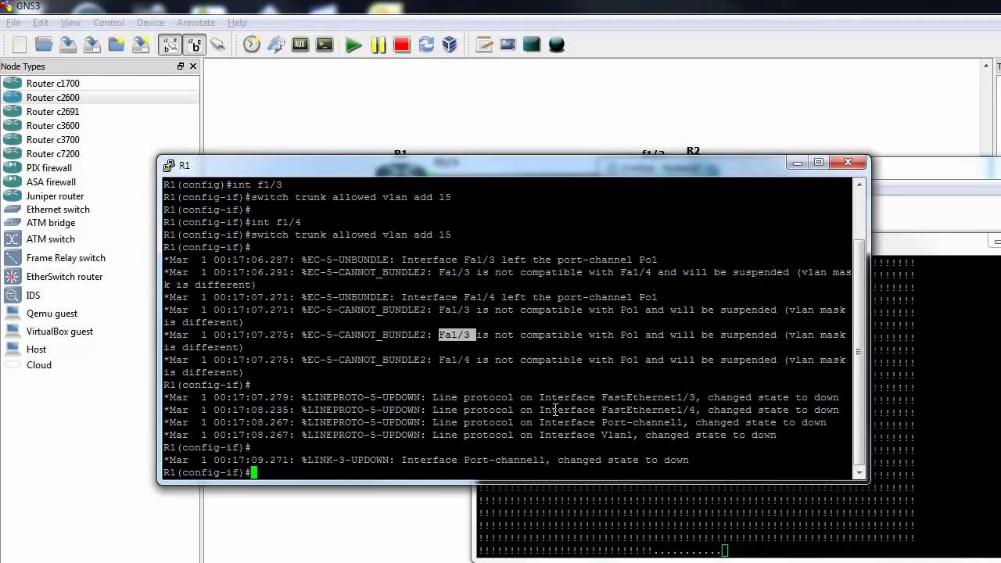
left_click_drag(615, 335, 639, 335)
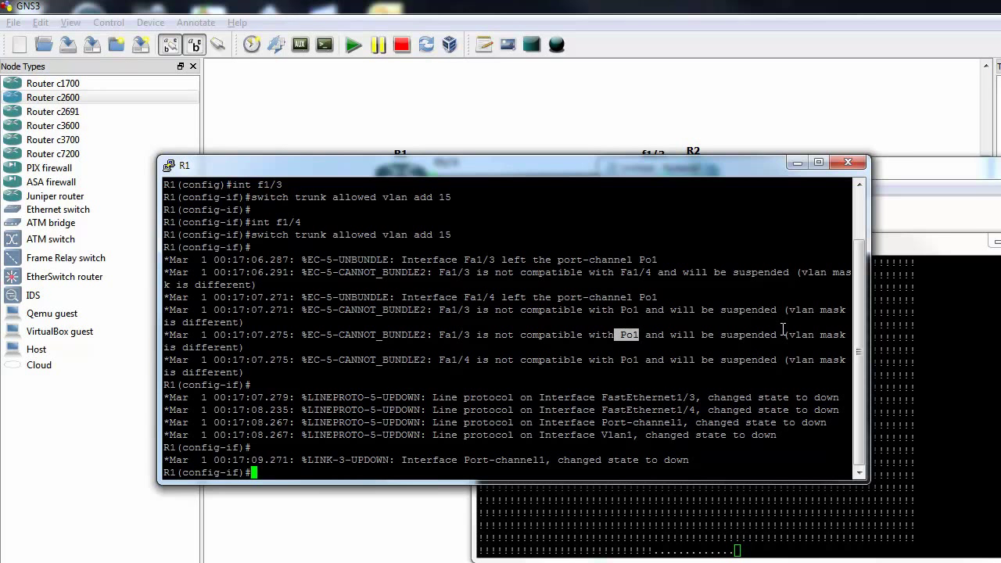
mouse_move(783, 338)
left_mouse_down()
mouse_move(723, 345)
mouse_move(767, 338)
left_mouse_up()
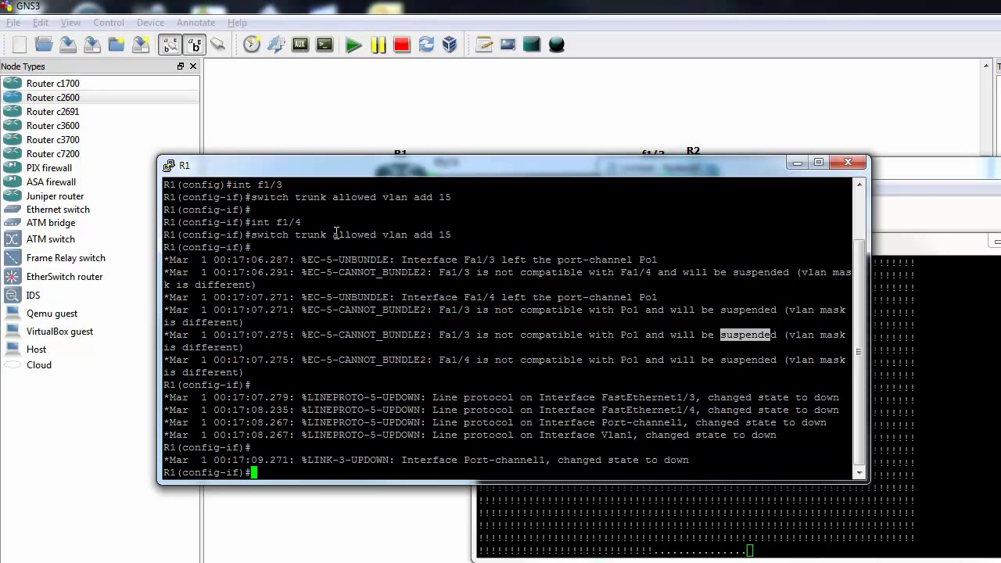
left_click_drag(304, 218, 272, 219)
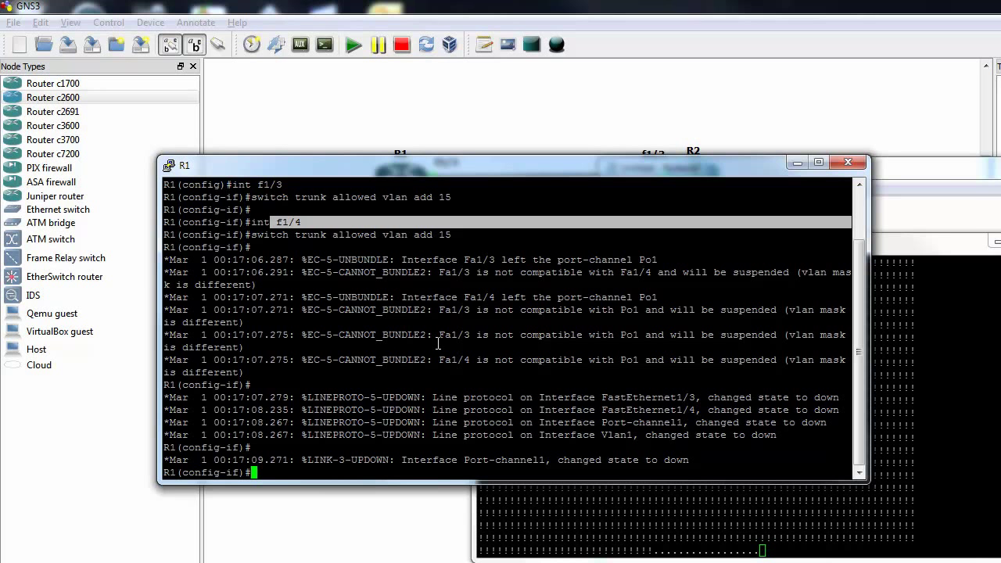
type("do sh run int po1")
Copy Po1's switchport trunk lines and paste them onto 'int r f1/3 - 4' on R1
key("Return")
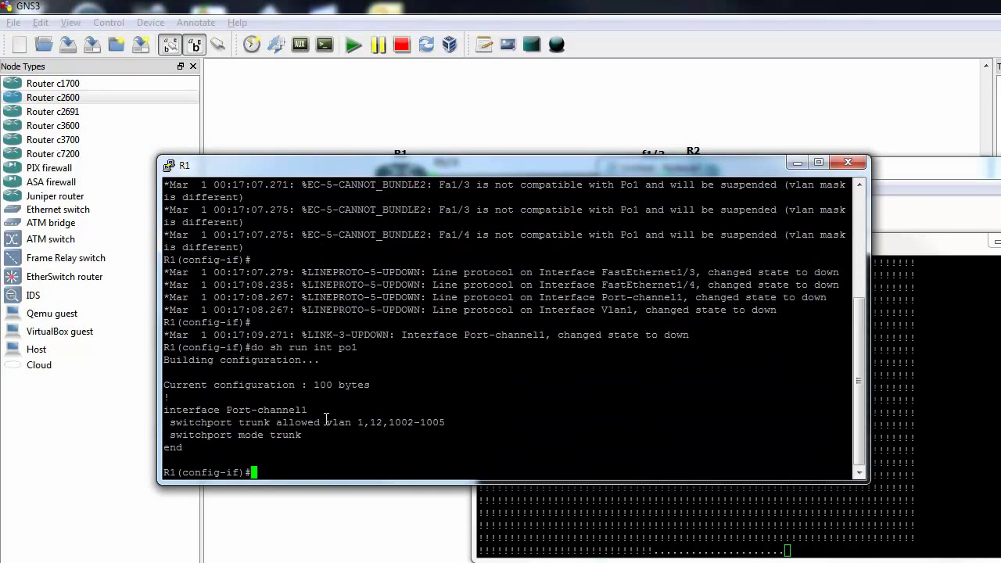
left_click_drag(352, 435, 171, 423)
type("int")
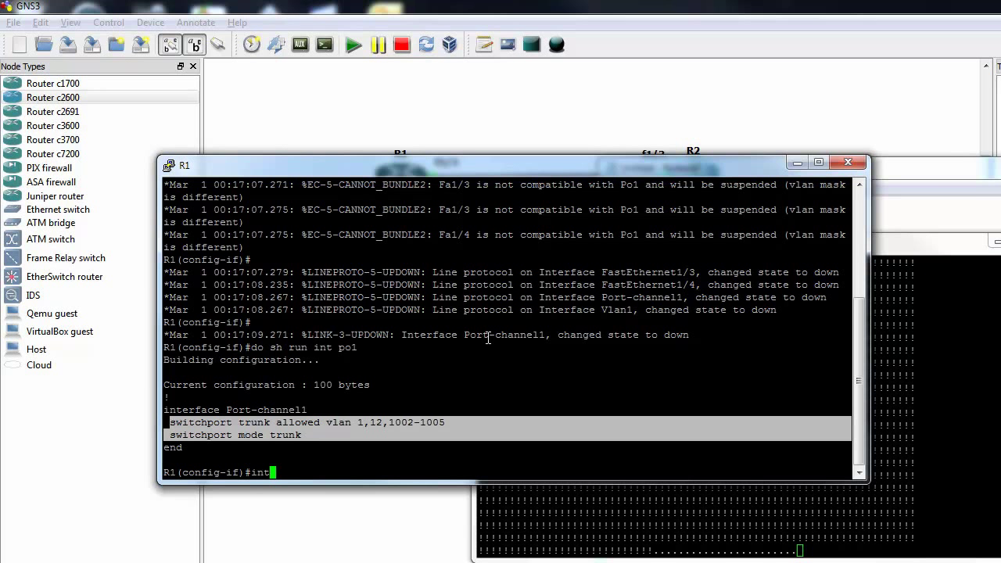
type(" r f1/3 - 4")
key("Return")
right_click(488, 338)
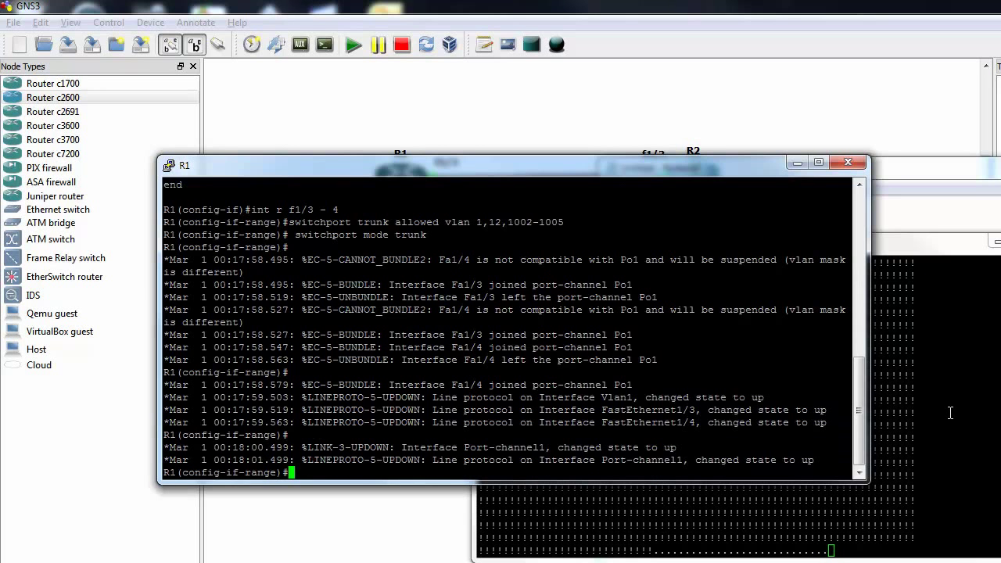
left_click(950, 412)
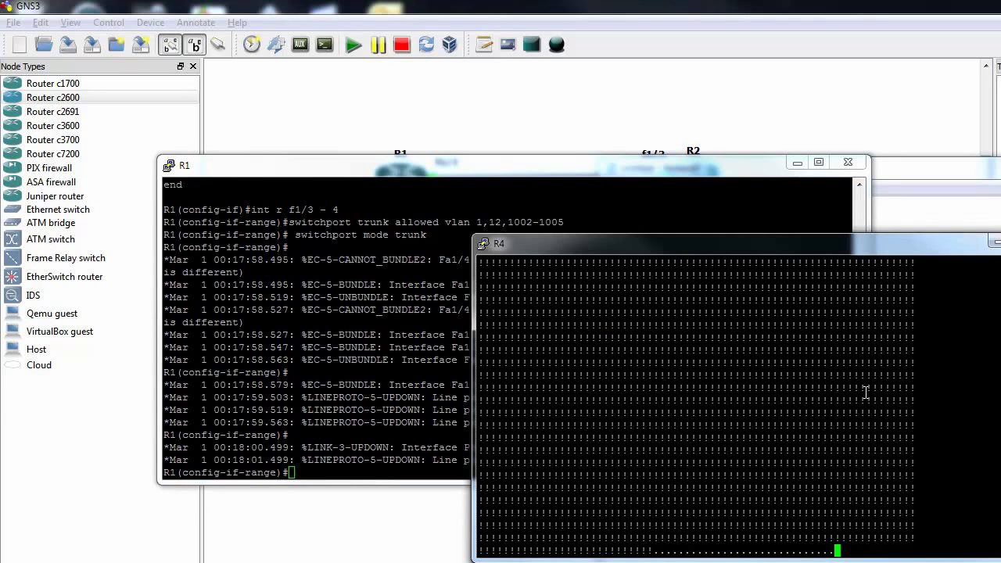
left_click(356, 319)
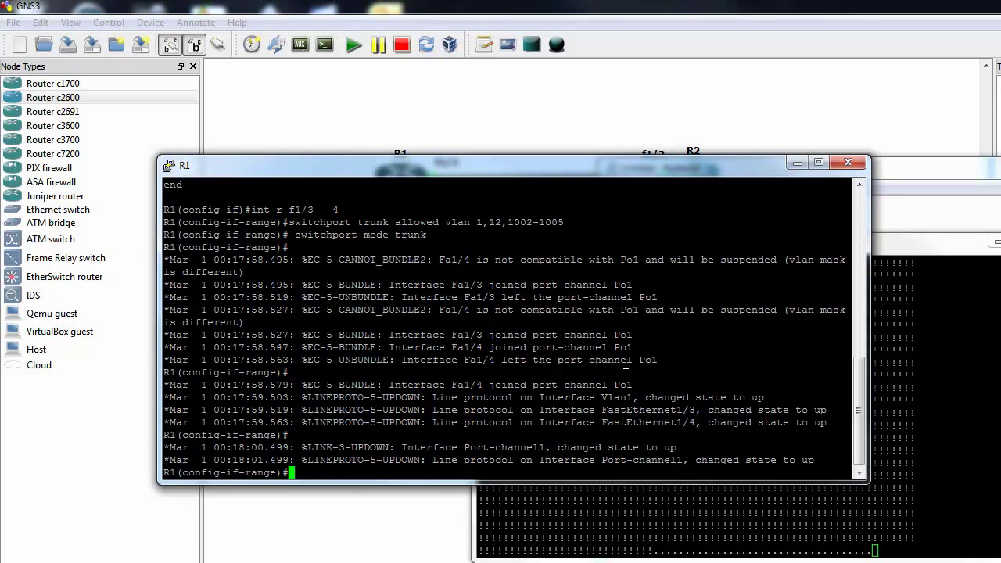
Exit config mode on R1 and display 'sh etherchannel sum' for Po1
key("ctrl+z")
key("Return")
key("Return")
key("Return")
type("sh")
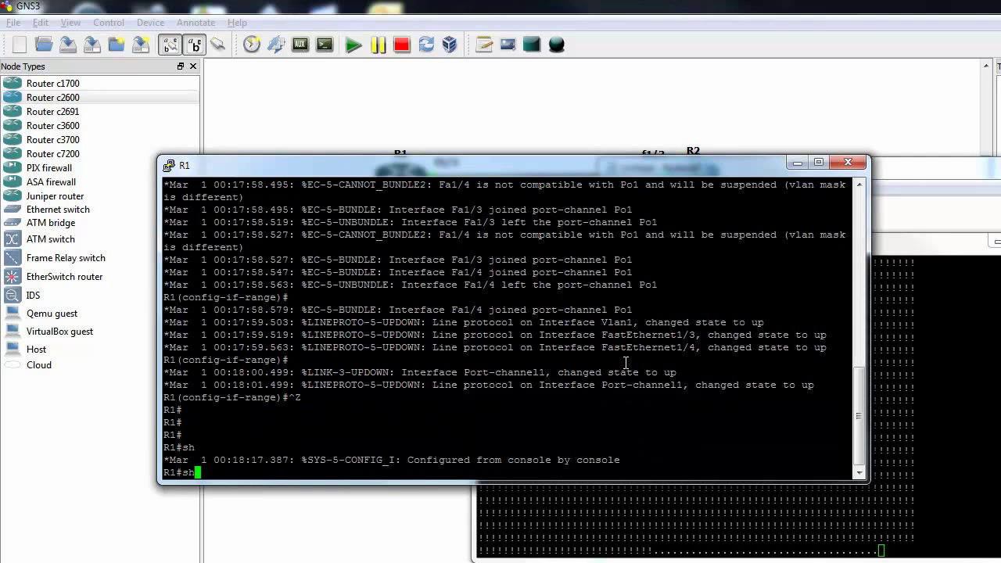
type(" ether")
key("Tab")
type("sum")
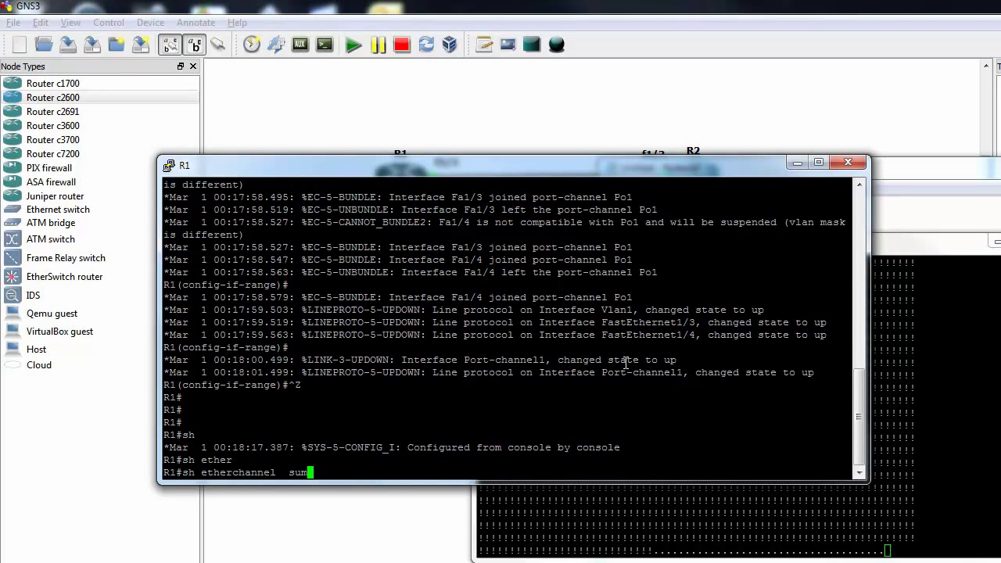
key("Return")
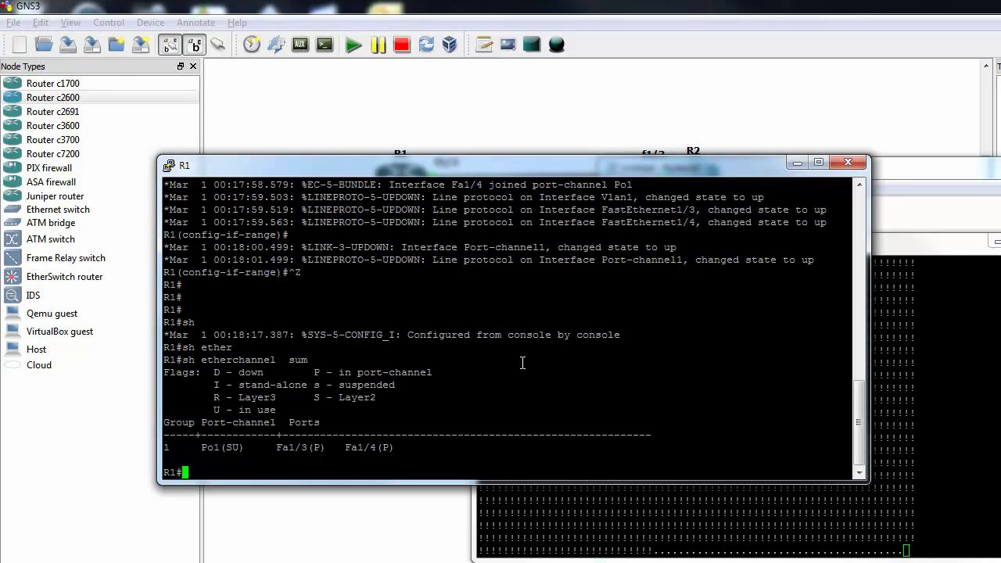
On R4, stop the running ping and test reachability to 1.1.1.2 and 1.1.1.1
left_click(717, 531)
key("ctrl+shift+6")
key("Up")
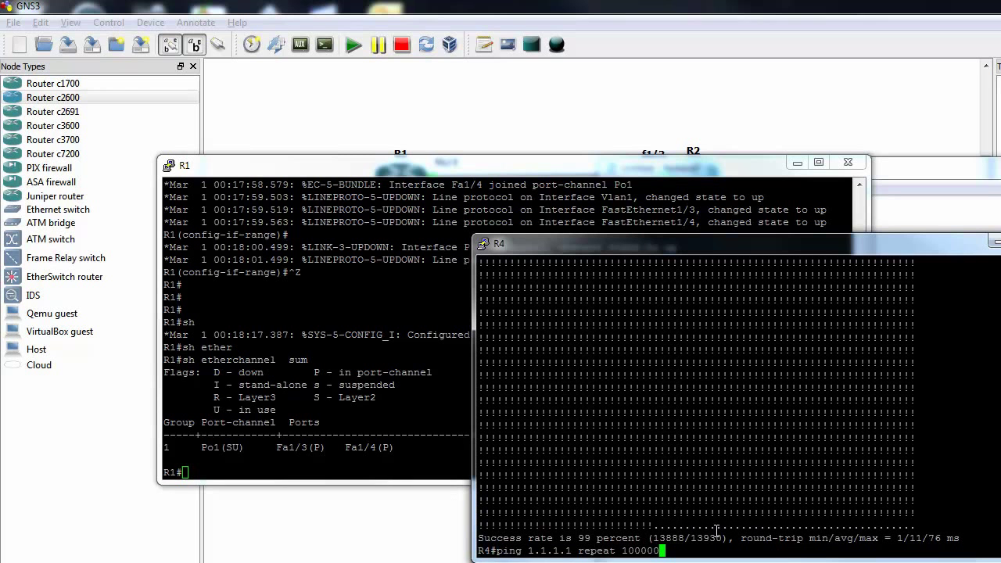
key("BackSpace")
key("BackSpace")
key("BackSpace")
key("BackSpace")
key("BackSpace")
key("BackSpace")
key("BackSpace")
key("BackSpace")
key("BackSpace")
key("BackSpace")
key("BackSpace")
key("BackSpace")
key("BackSpace")
key("BackSpace")
key("BackSpace")
type("2")
key("Return")
key("Up")
key("BackSpace")
type("1")
key("Return")
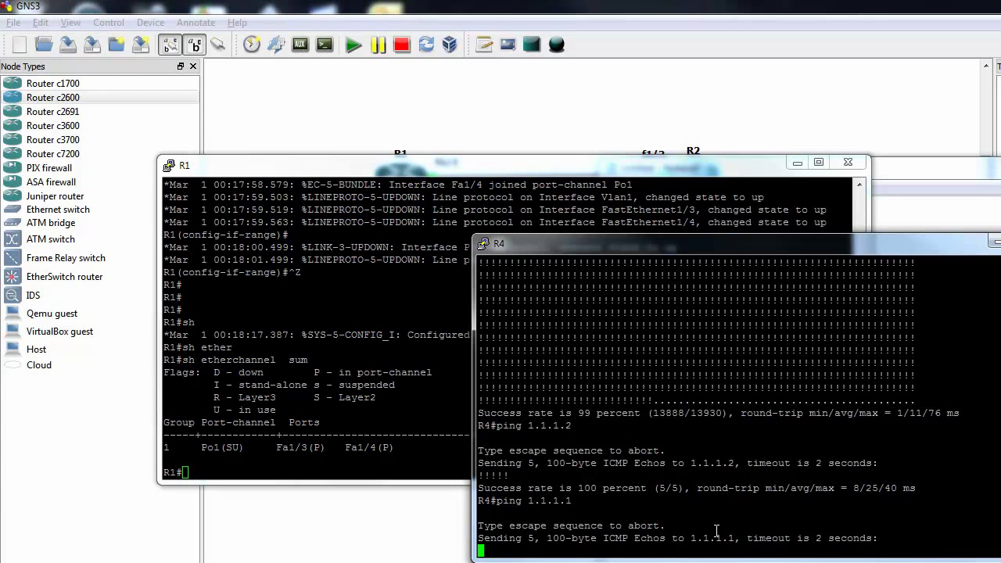
Start 'ping 1.1.1.1 rep 100000' on R4, then highlight FastEthernet1/3 in R1's log
key("Up")
type("rep 1000")
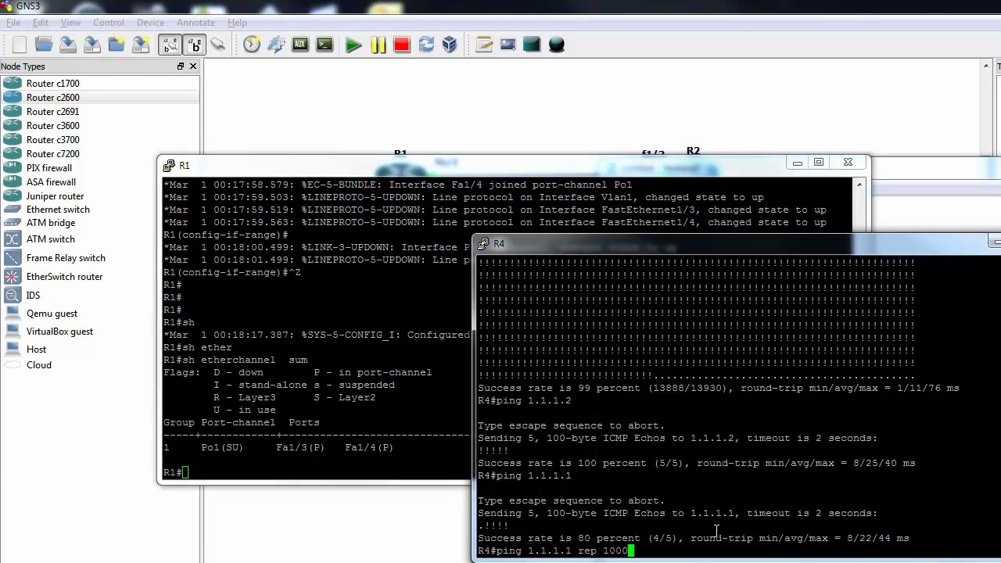
type("00")
key("Return")
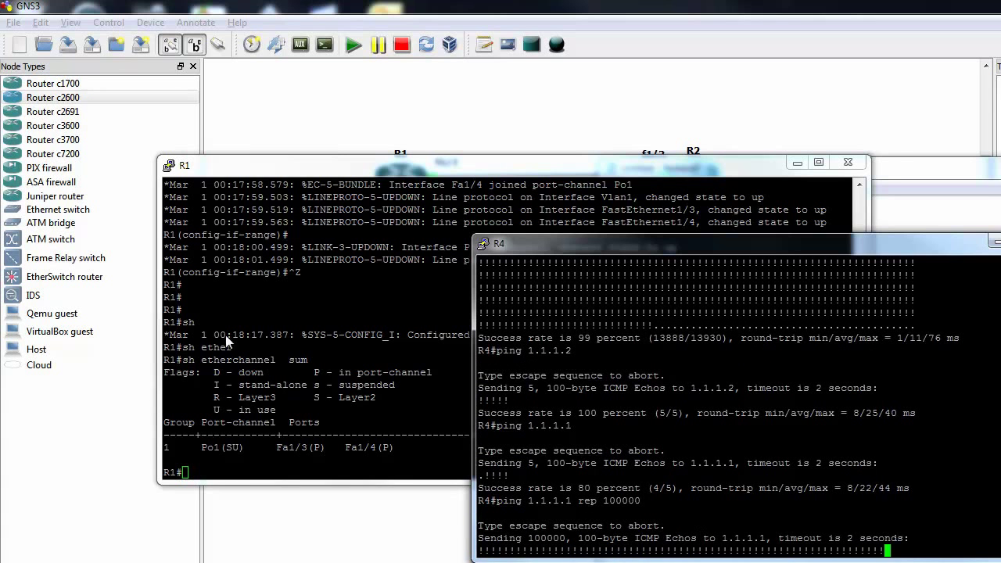
left_click(313, 360)
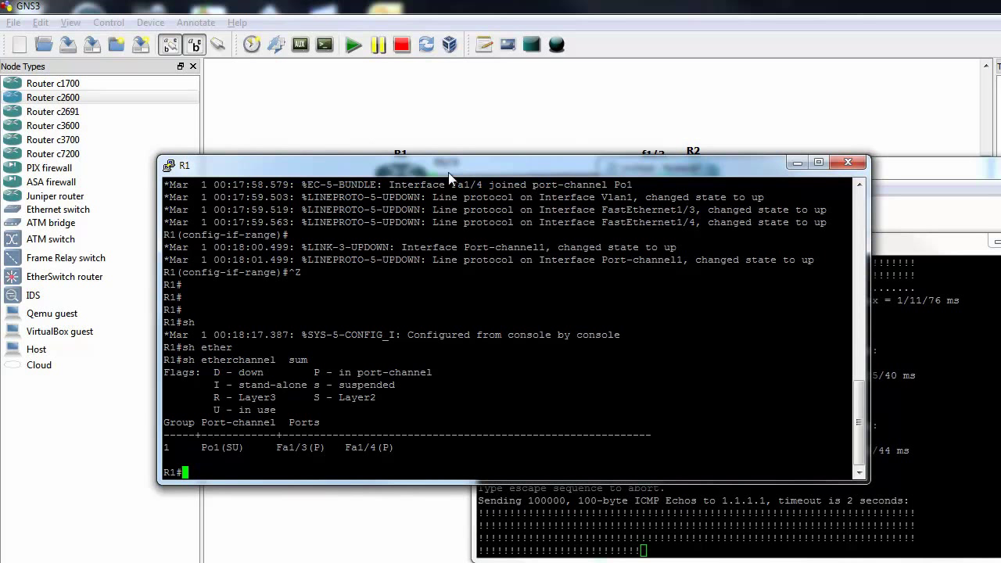
left_click_drag(598, 211, 701, 212)
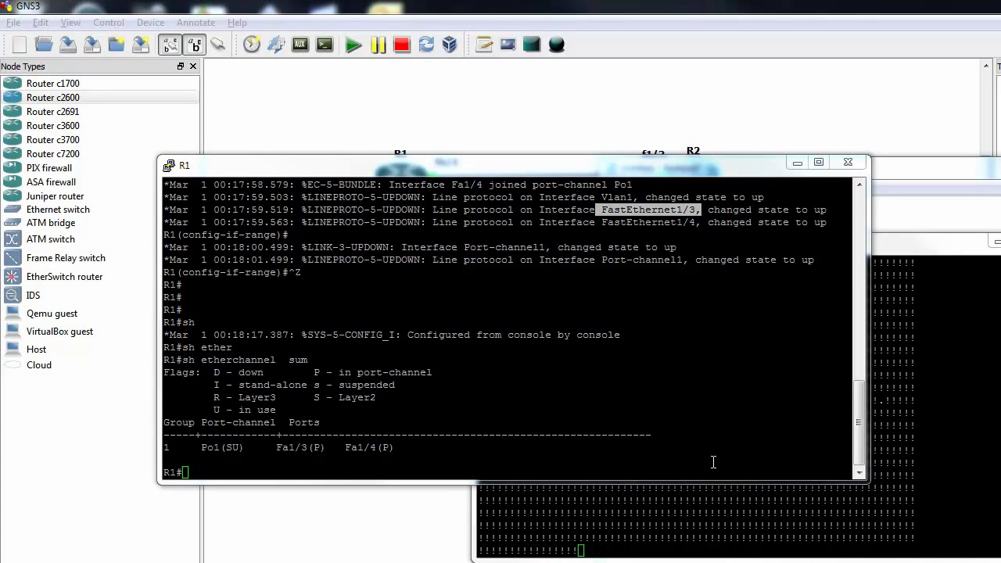
Enter configuration mode for interface Port-channel 1 on R1
left_click(522, 382)
type("conf t")
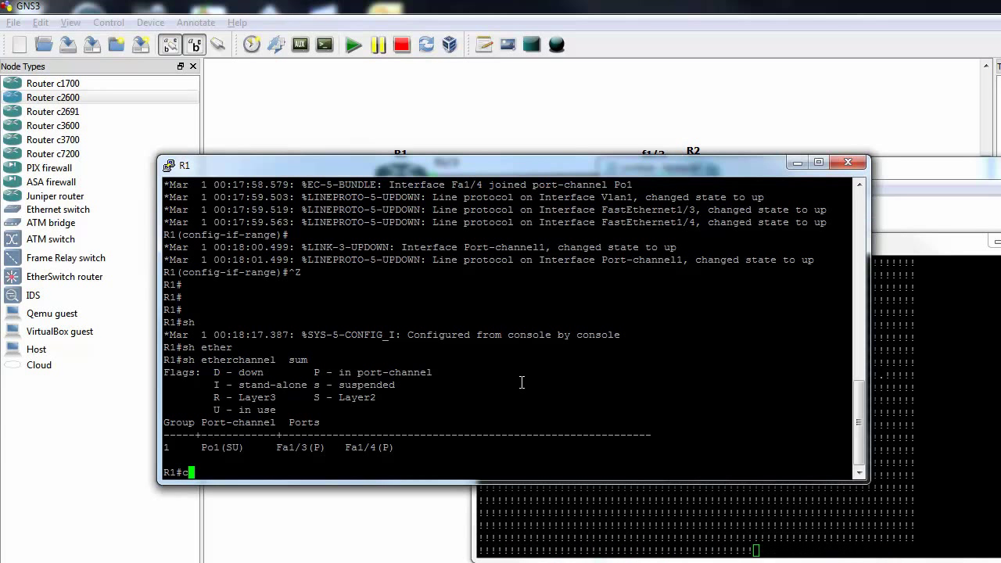
key("Return")
type("interface f")
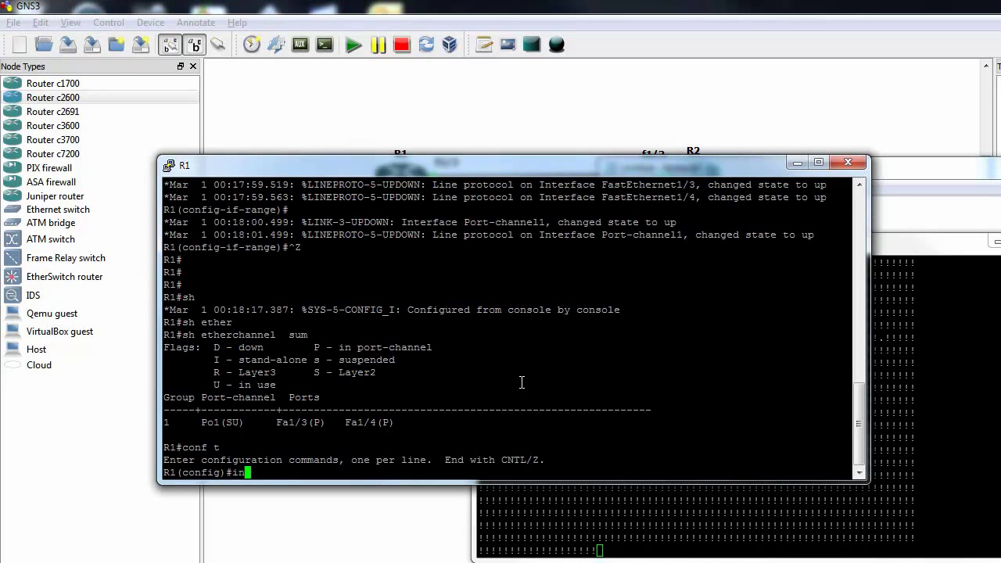
key("Tab")
type("fo")
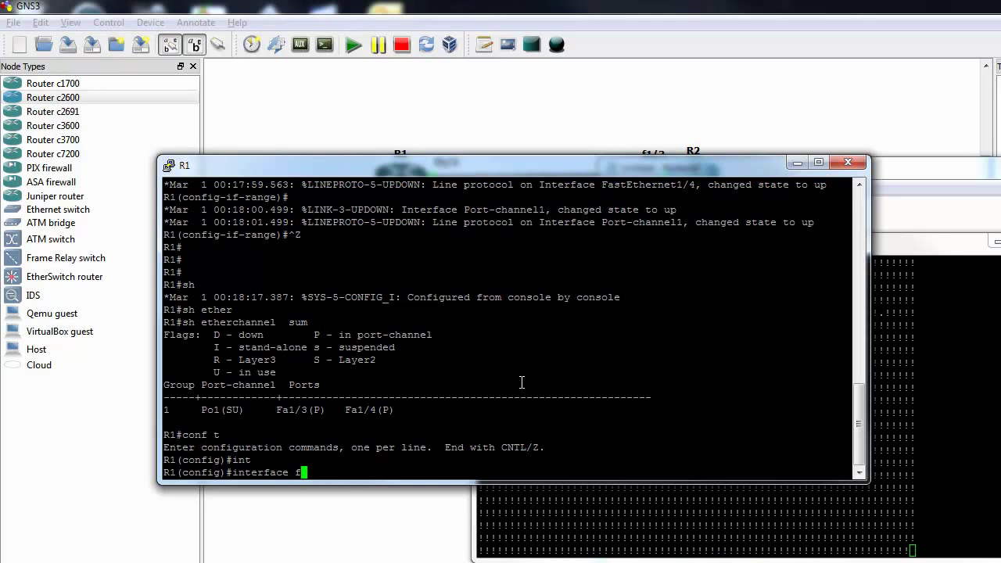
key("Tab")
key("BackSpace")
key("BackSpace")
type("po")
key("Tab")
type("1")
key("Return")
Add VLAN 19 to Po1's allowed trunk VLANs with 'switchport trunk allowed vlan add 19'
type("sw")
key("Tab")
type("tru")
key("Tab")
type("all")
key("Tab")
type("vl")
key("Tab")
type("ad")
key("Tab")
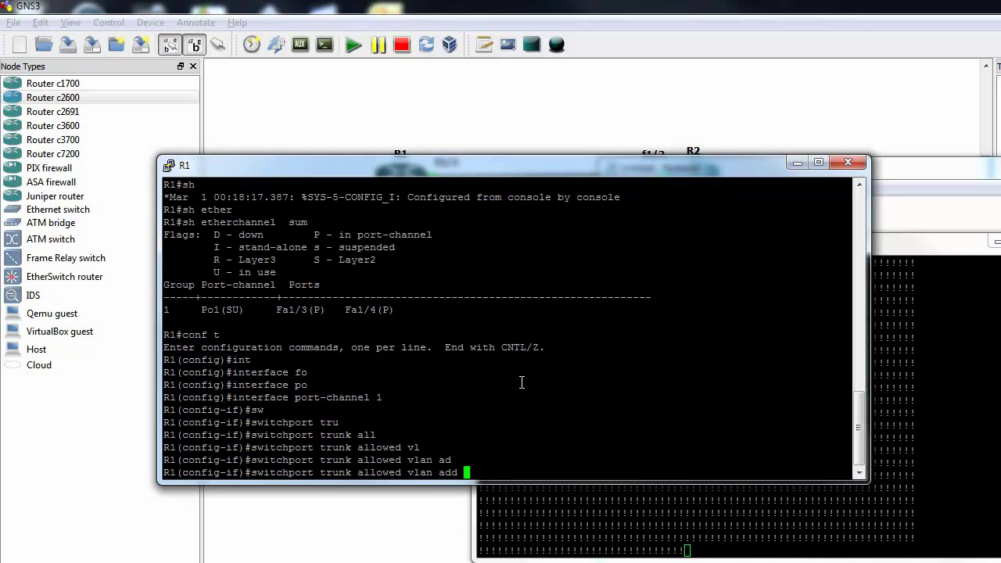
key("BackSpace")
key("BackSpace")
key("BackSpace")
type("dd 19")
key("Return")
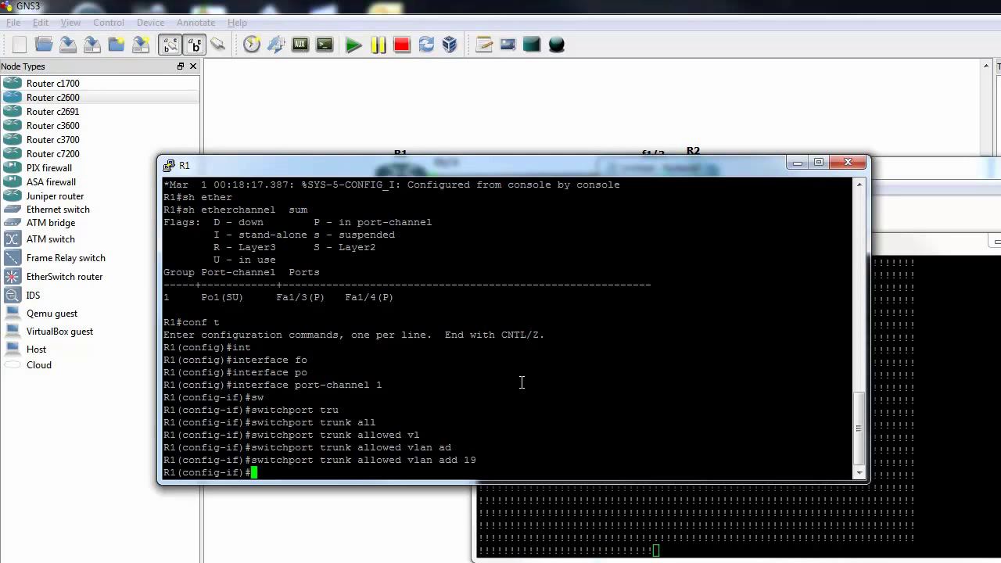
Leave config mode and show running configs of Po1 and Fa1/3 to verify VLANs 1,12,19,1002-1005
key("ctrl+z")
key("Return")
key("Return")
type("sh run int po1")
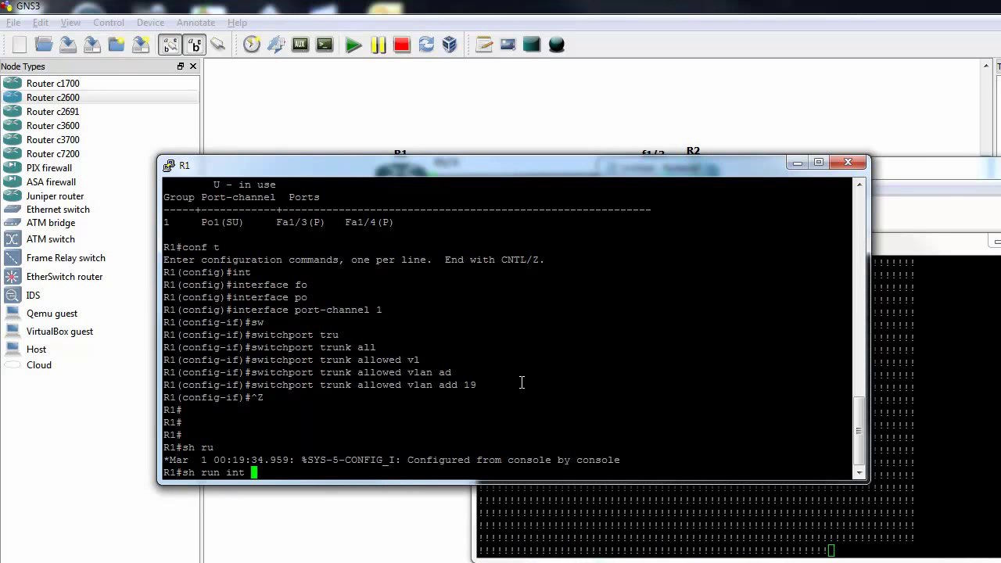
key("Return")
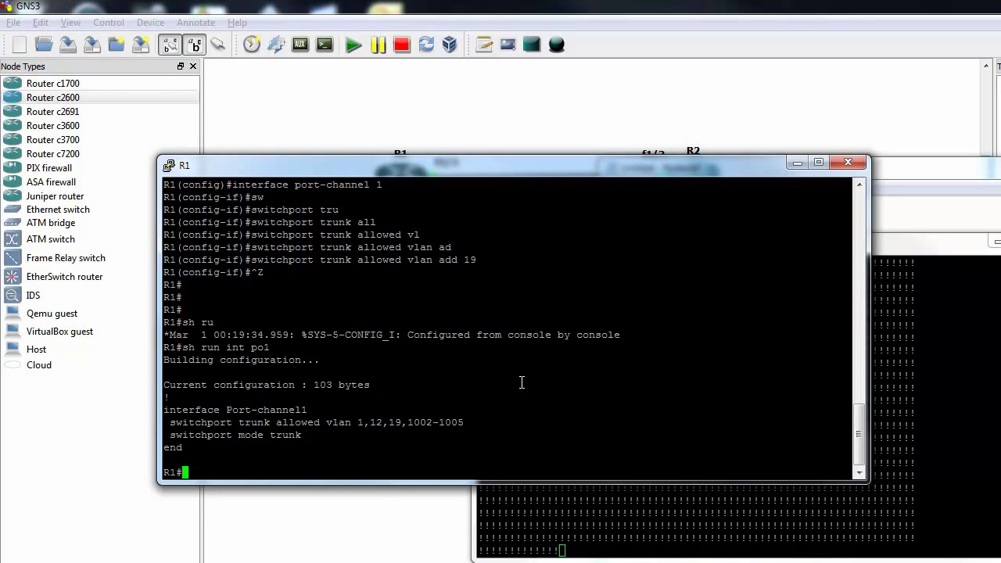
type("sh run int f1/3")
key("Return")
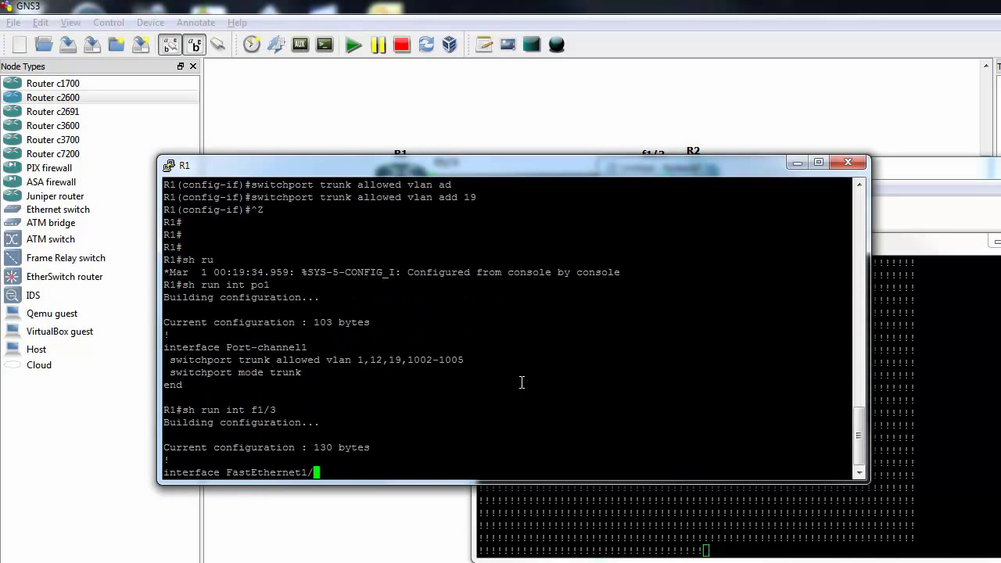